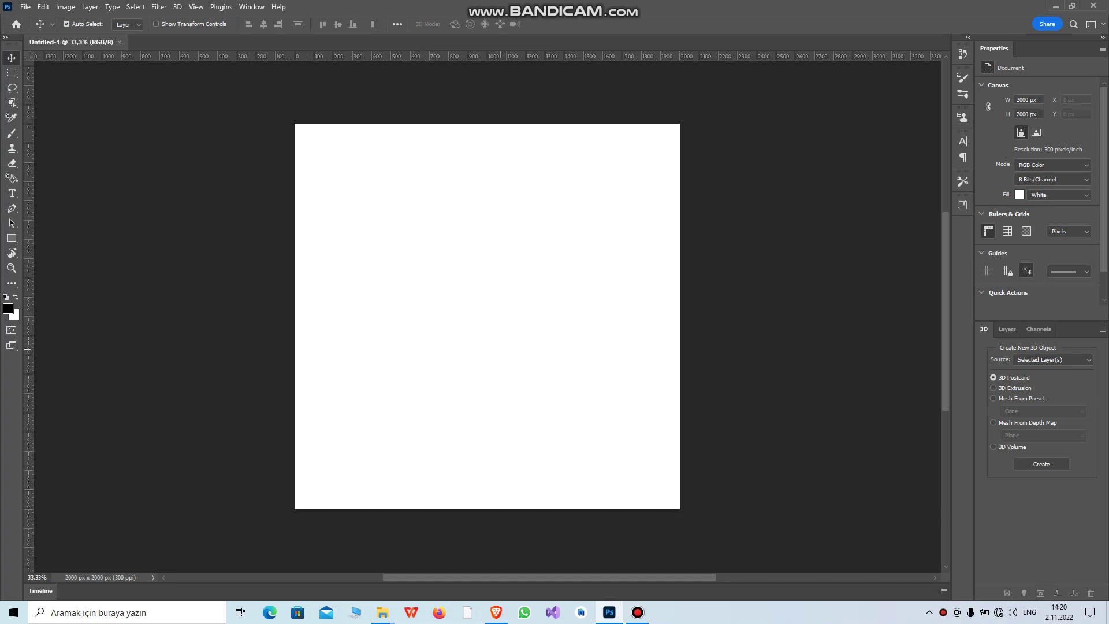
Switch to the Essentials (Default) workspace and return to the 3D workspace
{"action": "left_click", "coordinate": [251, 7]}
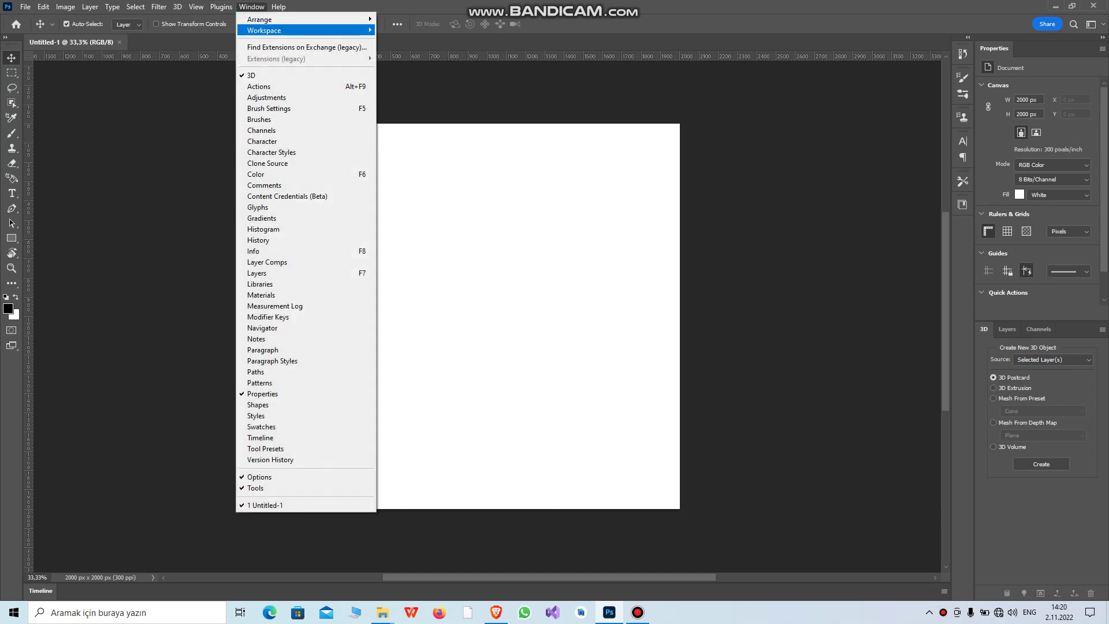
{"action": "mouse_move", "coordinate": [266, 30]}
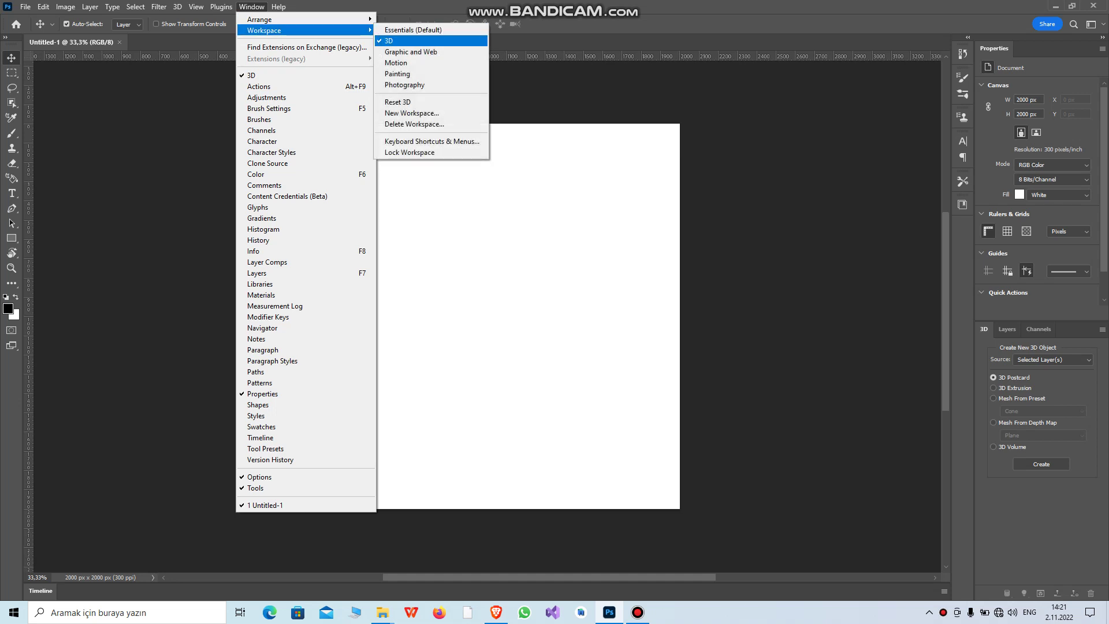
{"action": "left_click", "coordinate": [413, 30]}
{"action": "left_click", "coordinate": [252, 7]}
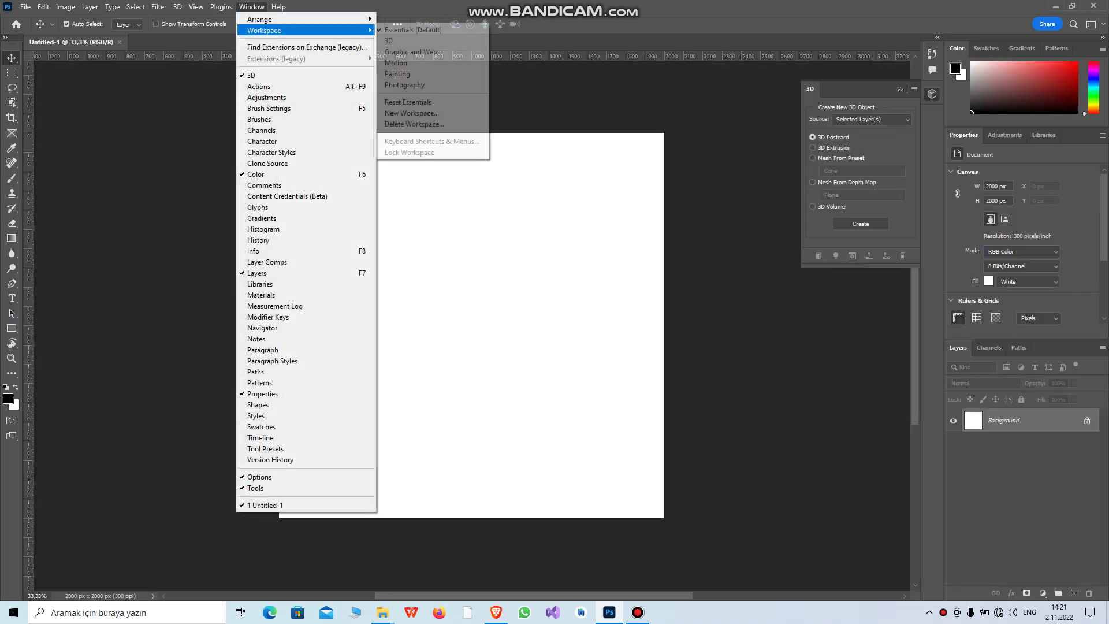
{"action": "left_click", "coordinate": [398, 41]}
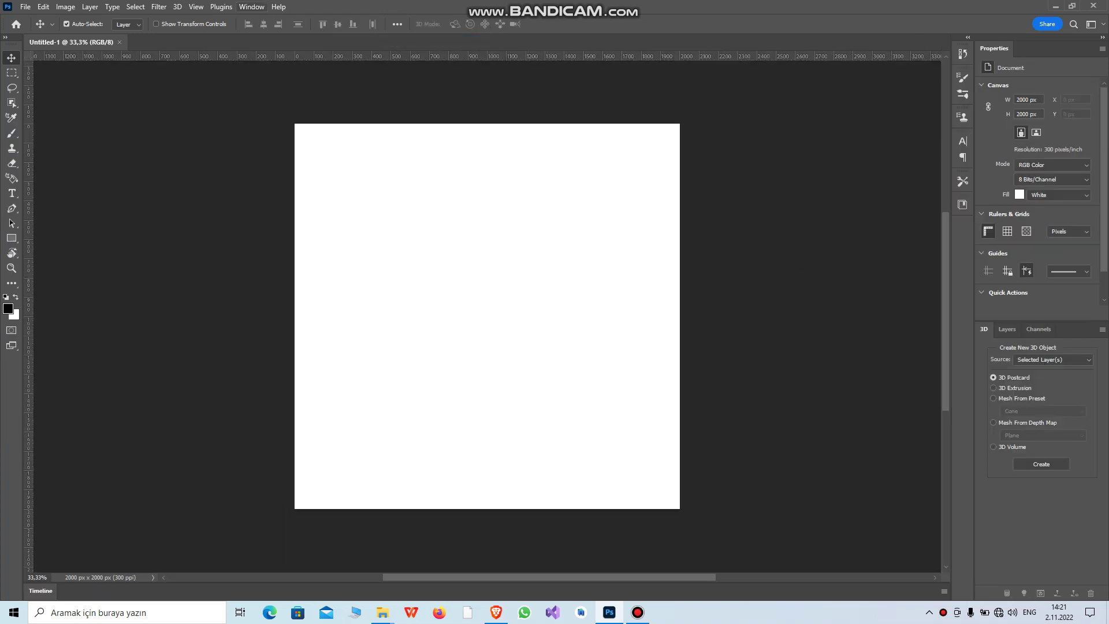
Hide the 3D panel and show it again
{"action": "left_click", "coordinate": [279, 7]}
{"action": "mouse_move", "coordinate": [251, 7]}
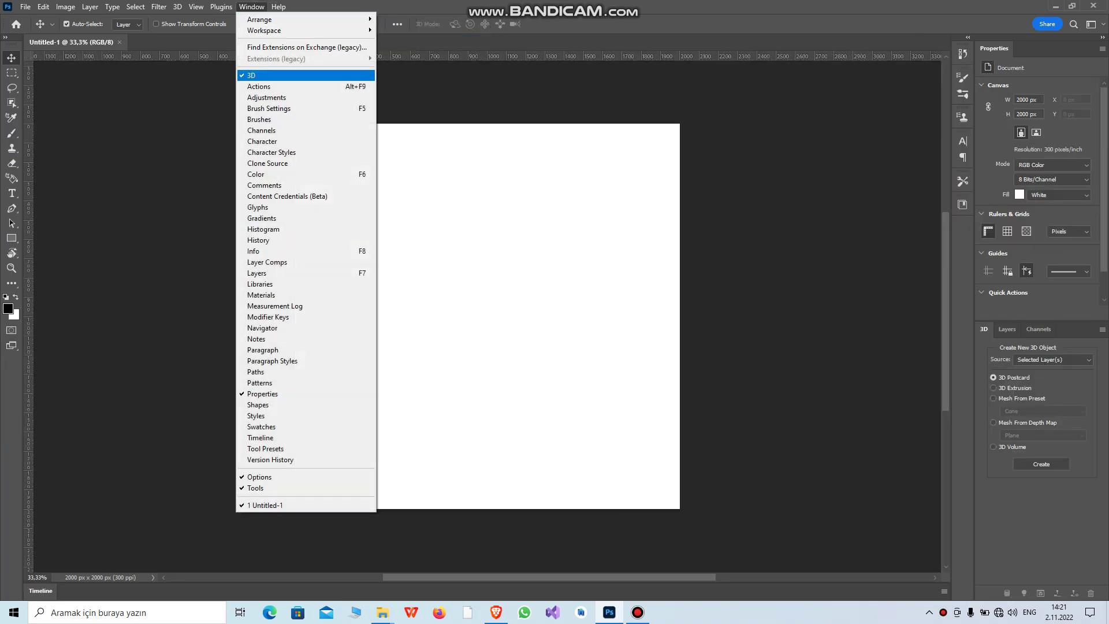
{"action": "left_click", "coordinate": [251, 75]}
{"action": "left_click", "coordinate": [251, 6]}
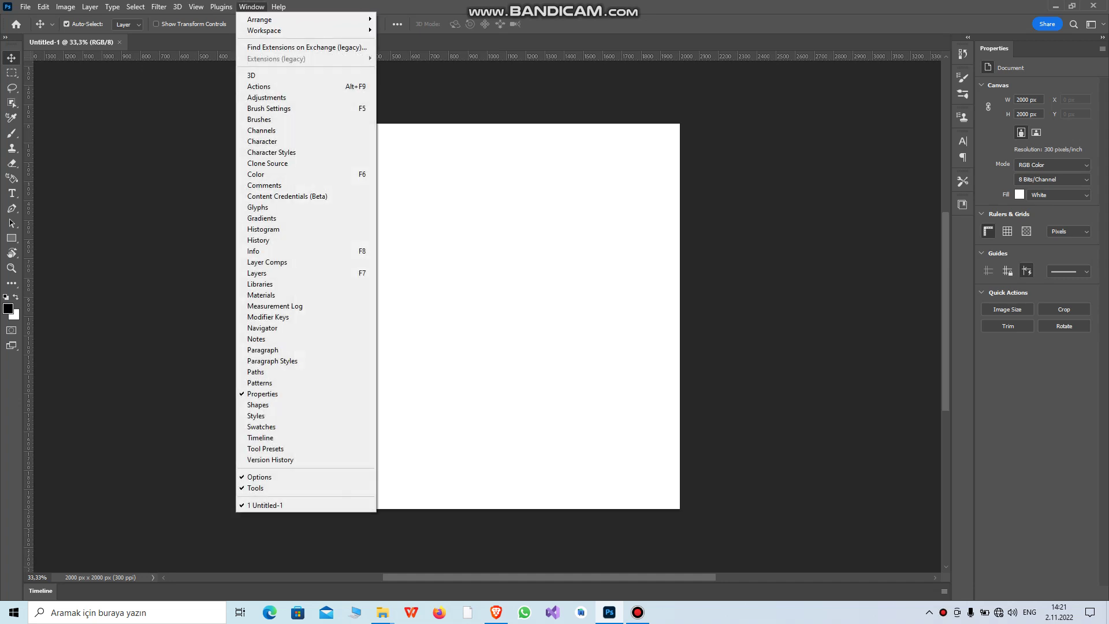
{"action": "left_click", "coordinate": [251, 75]}
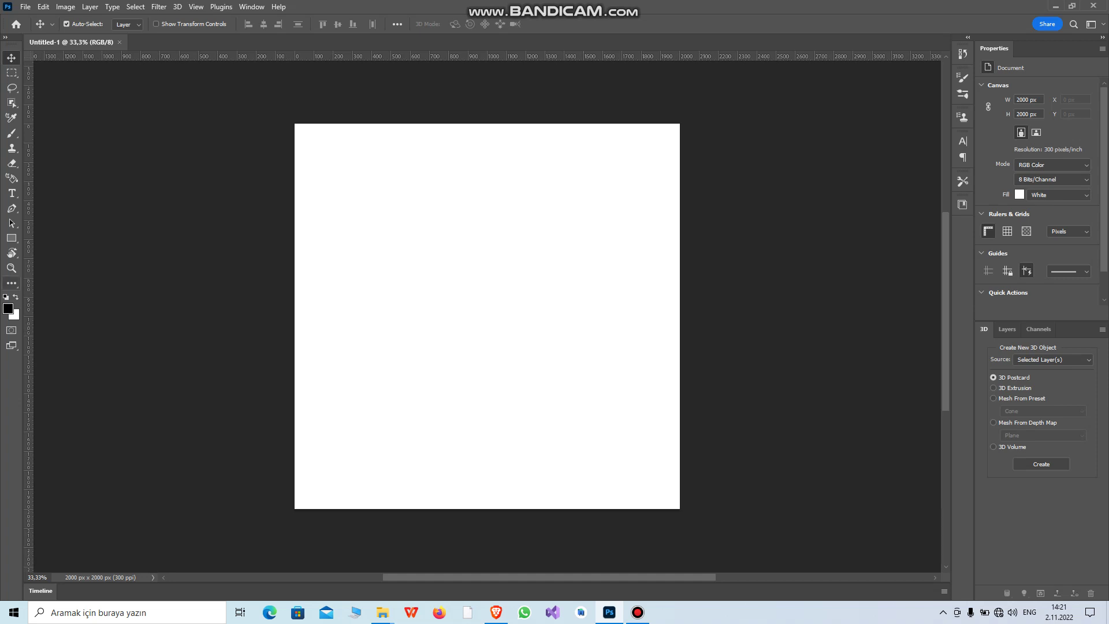
Draw a black rectangle about 676 by 506 px, convert it to a 3D postcard and rotate it in the scene
{"action": "left_click", "coordinate": [12, 238]}
{"action": "left_click_drag", "start_coordinate": [357, 239], "coordinate": [488, 336]}
{"action": "left_click", "coordinate": [1042, 464]}
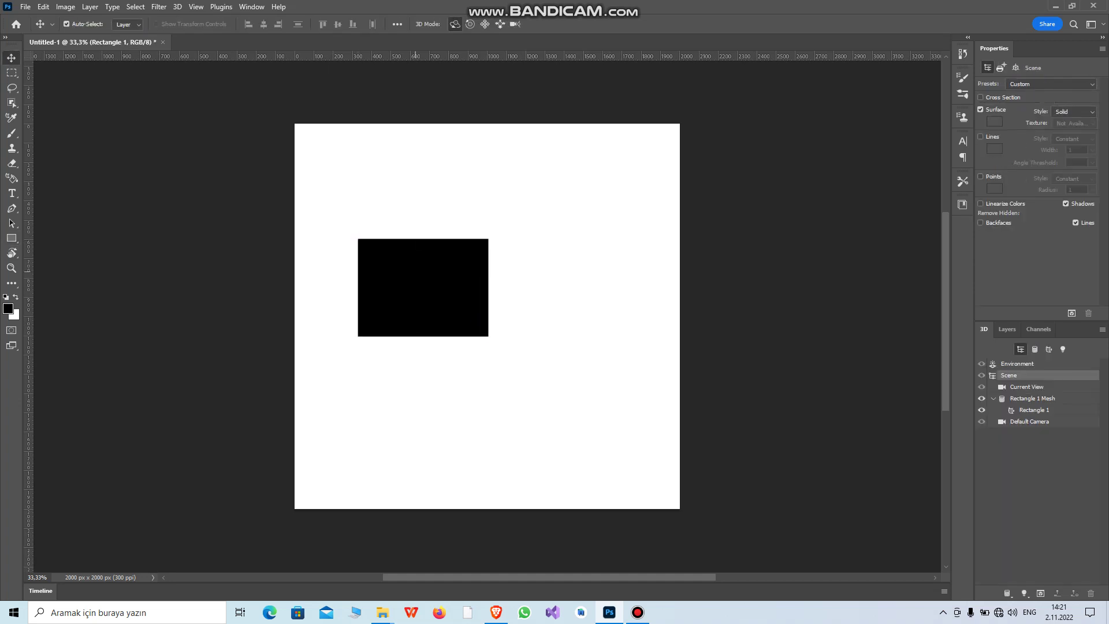
{"action": "left_click_drag", "start_coordinate": [415, 272], "coordinate": [592, 263]}
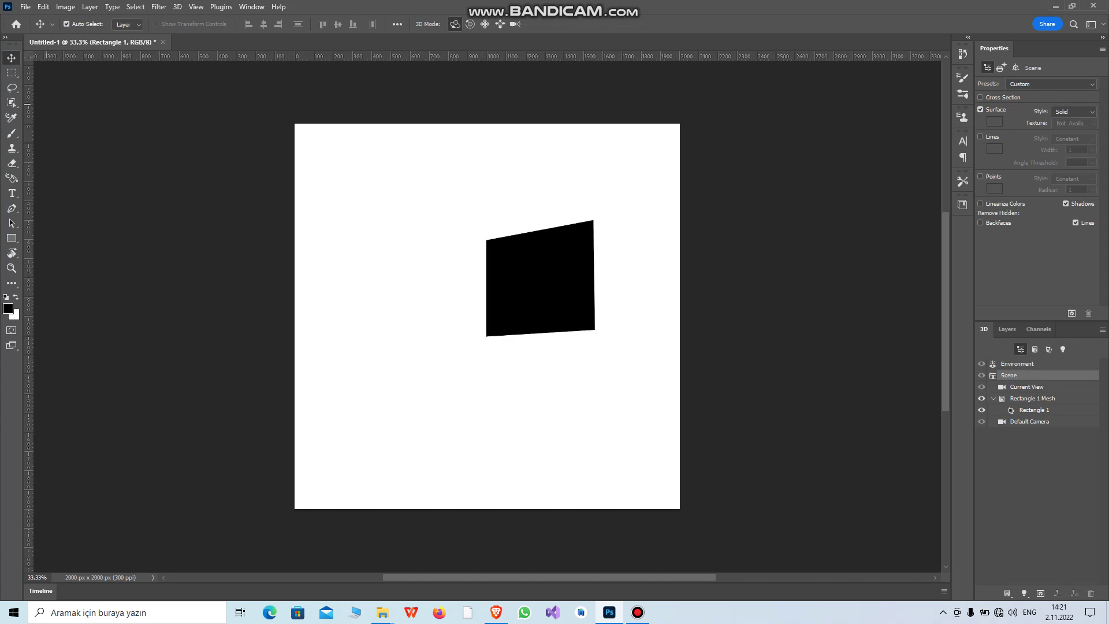
Undo everything back to the blank white canvas and choose Mesh From Preset as the new 3D object type
{"action": "key", "text": "ctrl+z"}
{"action": "key", "text": "ctrl+z"}
{"action": "key", "text": "ctrl+z"}
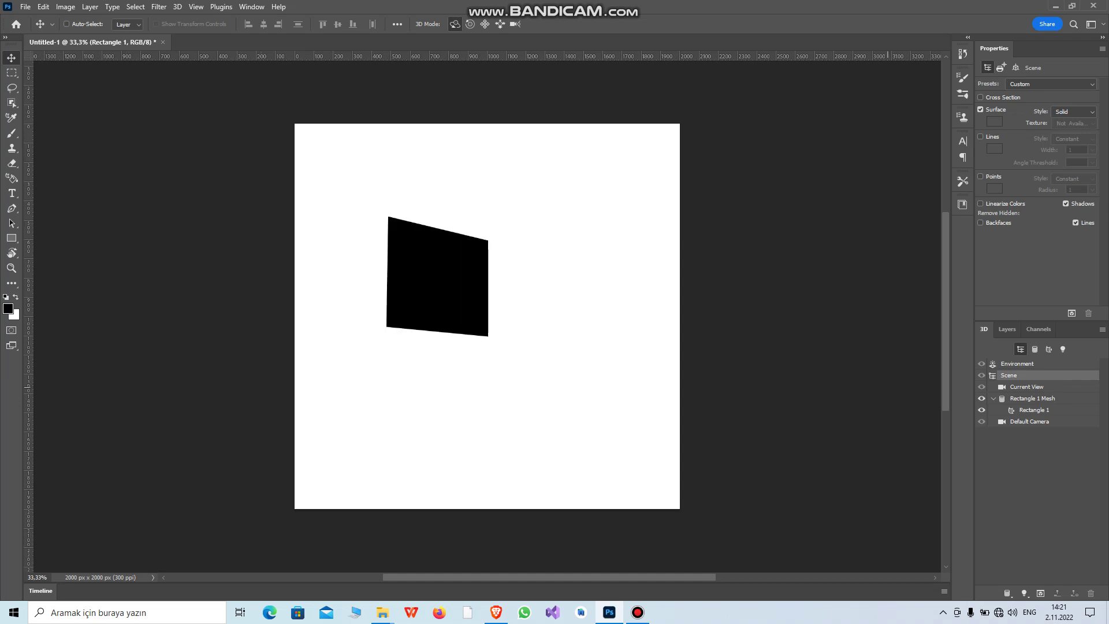
{"action": "key", "text": "ctrl+z"}
{"action": "left_click", "coordinate": [66, 23]}
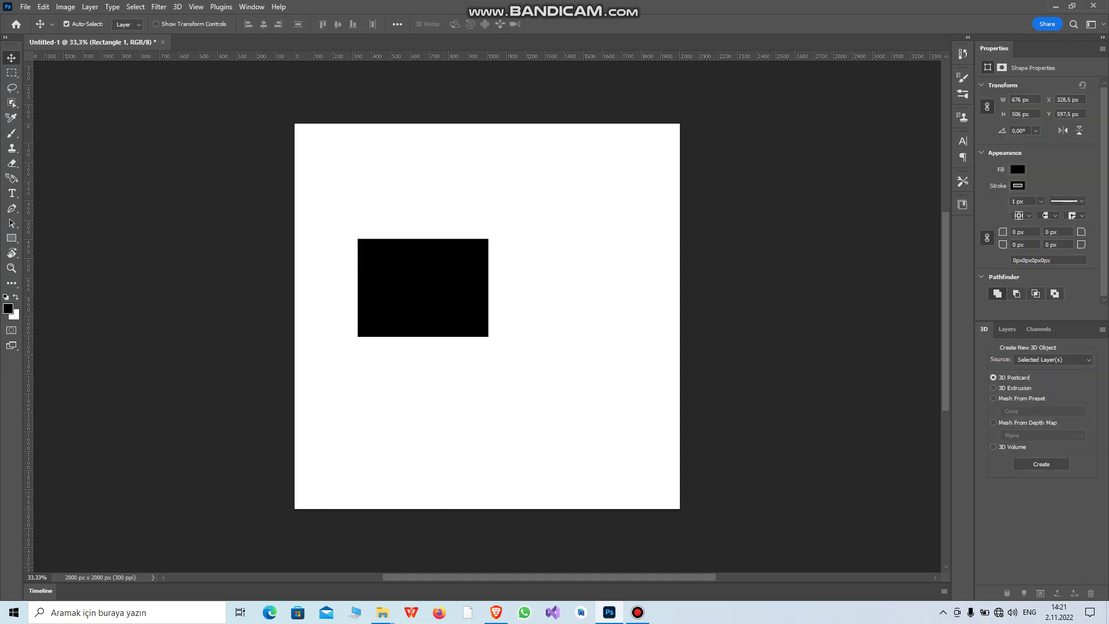
{"action": "left_click", "coordinate": [993, 398]}
{"action": "key", "text": "ctrl+z"}
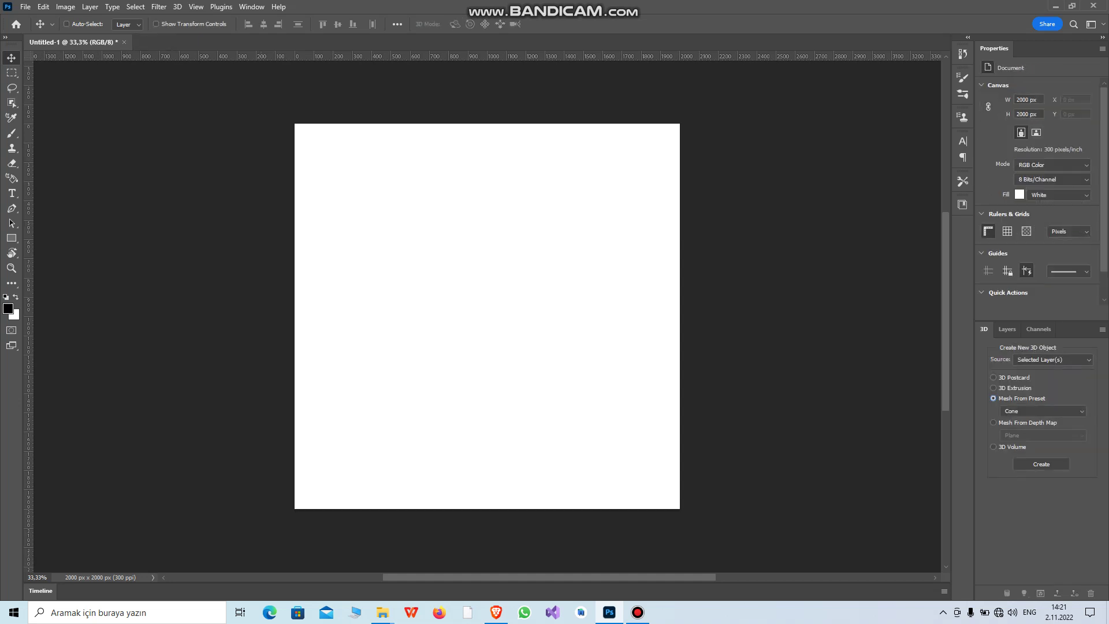
{"action": "left_click", "coordinate": [1043, 411]}
{"action": "left_click", "coordinate": [1017, 414]}
{"action": "left_click", "coordinate": [1041, 463]}
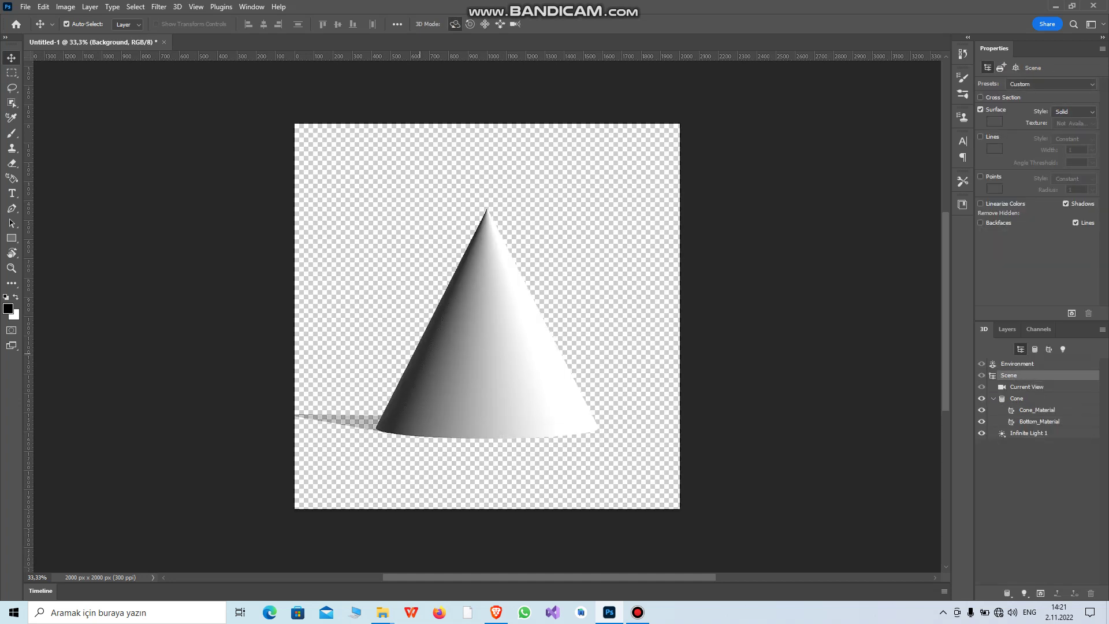
{"action": "key", "text": "ctrl+z"}
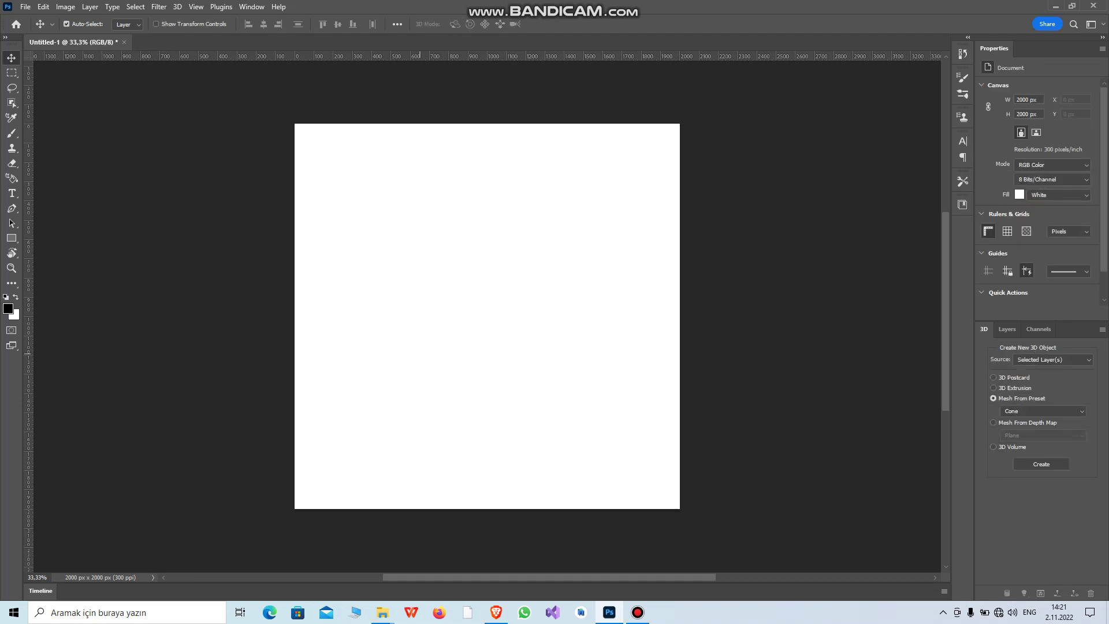
Create a 3D cone from the Background layer using the Cone mesh preset
{"action": "left_click", "coordinate": [1043, 411]}
{"action": "left_click", "coordinate": [1043, 419]}
{"action": "left_click", "coordinate": [1042, 464]}
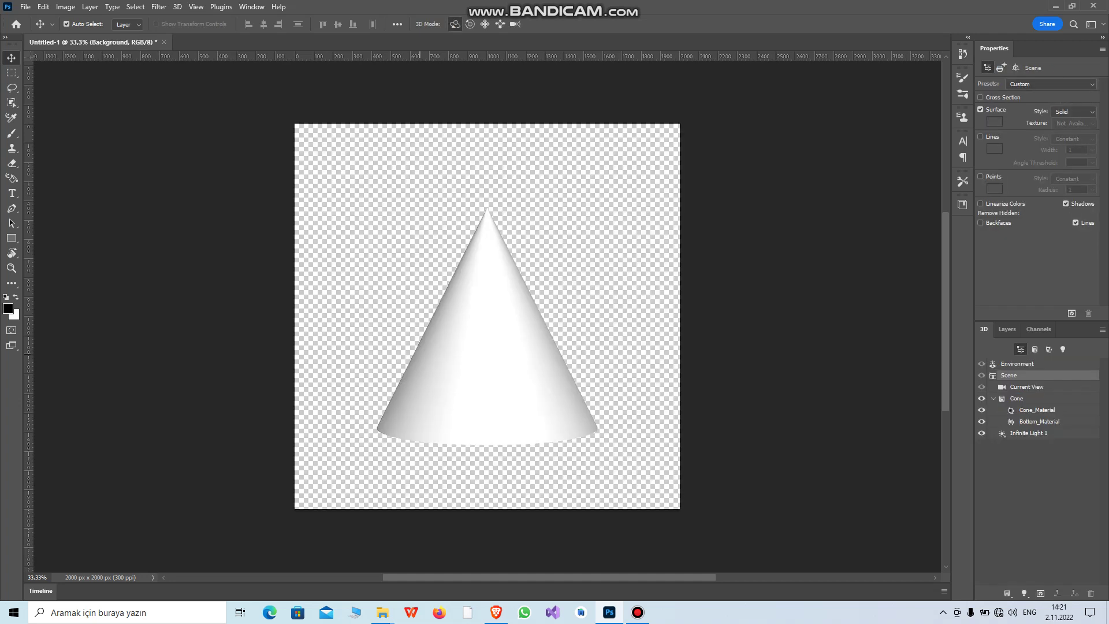
Try tilting the cone until its base faces forward, and undo the tilt
{"action": "left_click", "coordinate": [1037, 410]}
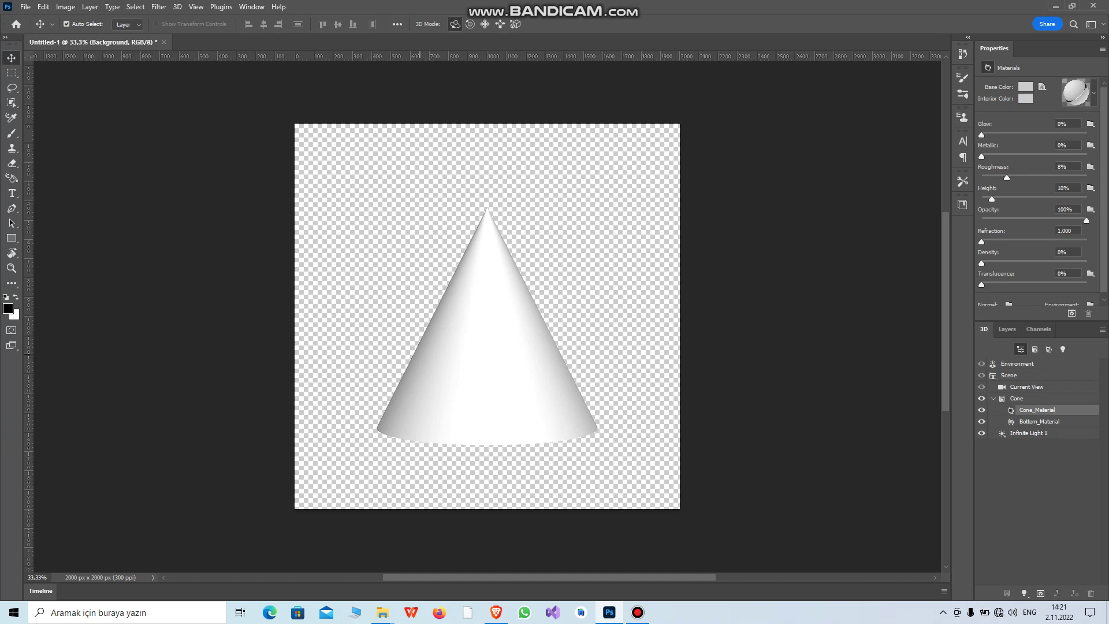
{"action": "left_click_drag", "start_coordinate": [420, 354], "coordinate": [456, 395]}
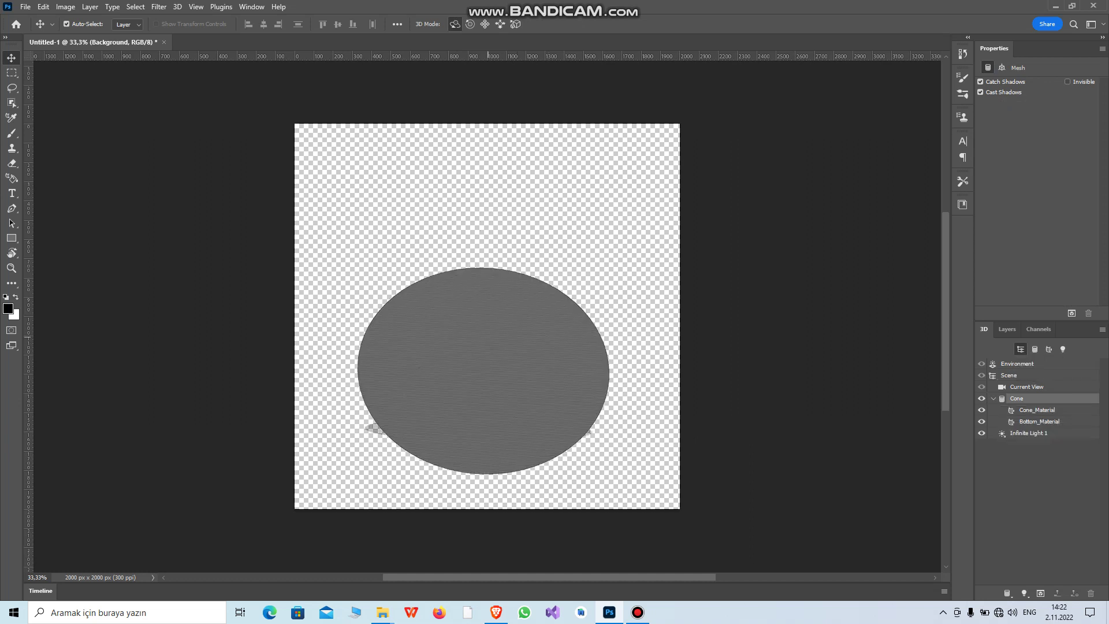
{"action": "key", "text": "ctrl+z"}
Rotate the cone so it leans left with its base slanted, undoing the excess tilt that exposes the underside
{"action": "left_click", "coordinate": [1039, 421]}
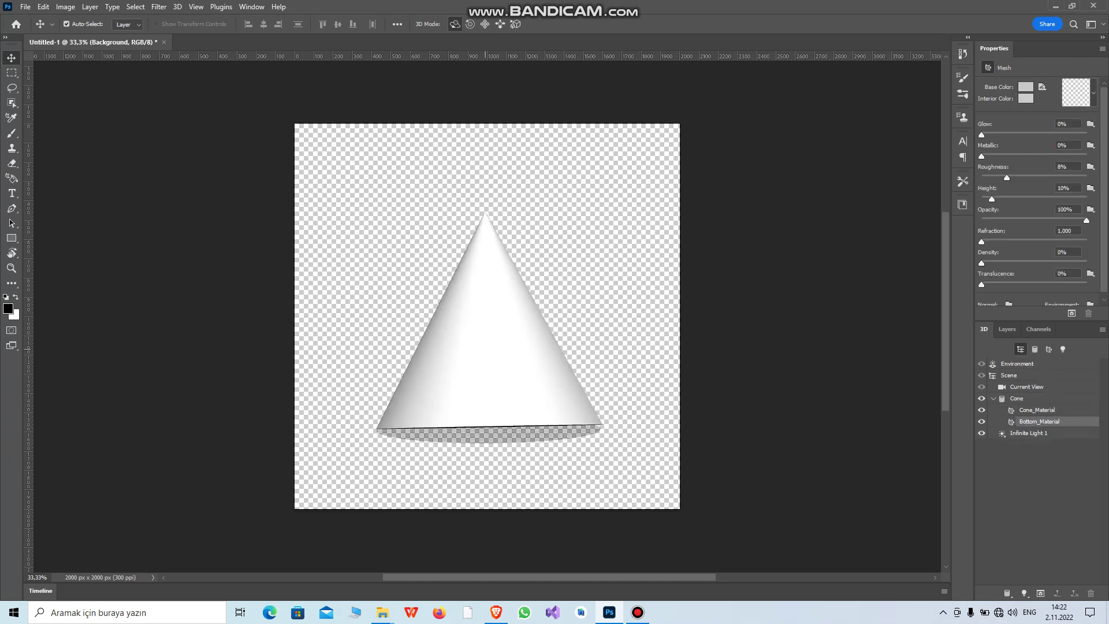
{"action": "left_click", "coordinate": [1037, 410]}
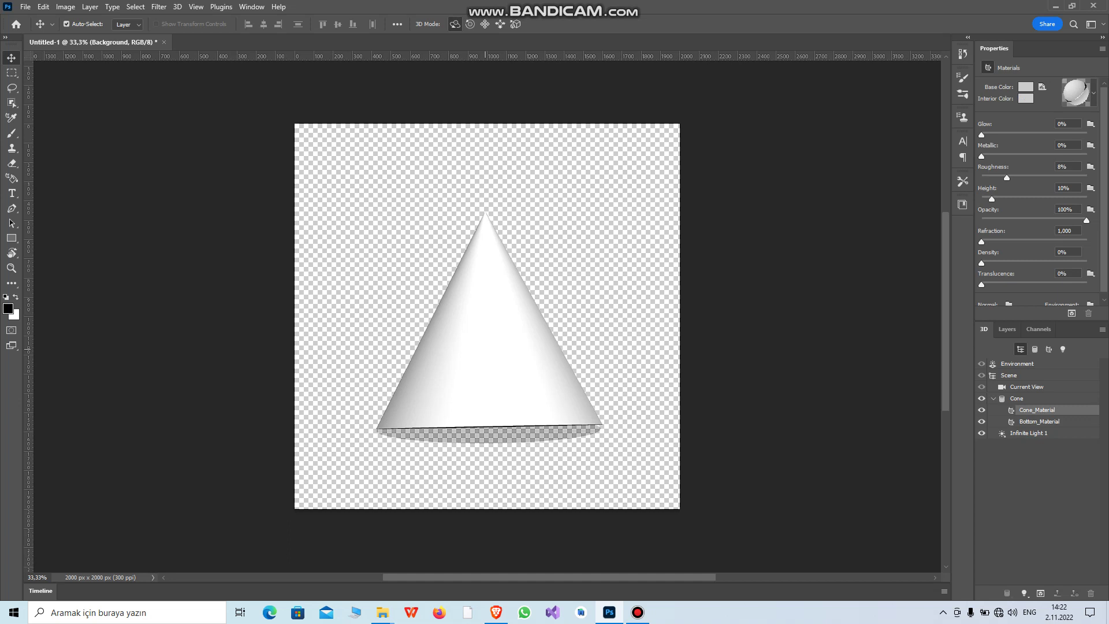
{"action": "left_click", "coordinate": [477, 435]}
{"action": "left_click", "coordinate": [469, 393]}
{"action": "left_click", "coordinate": [461, 397]}
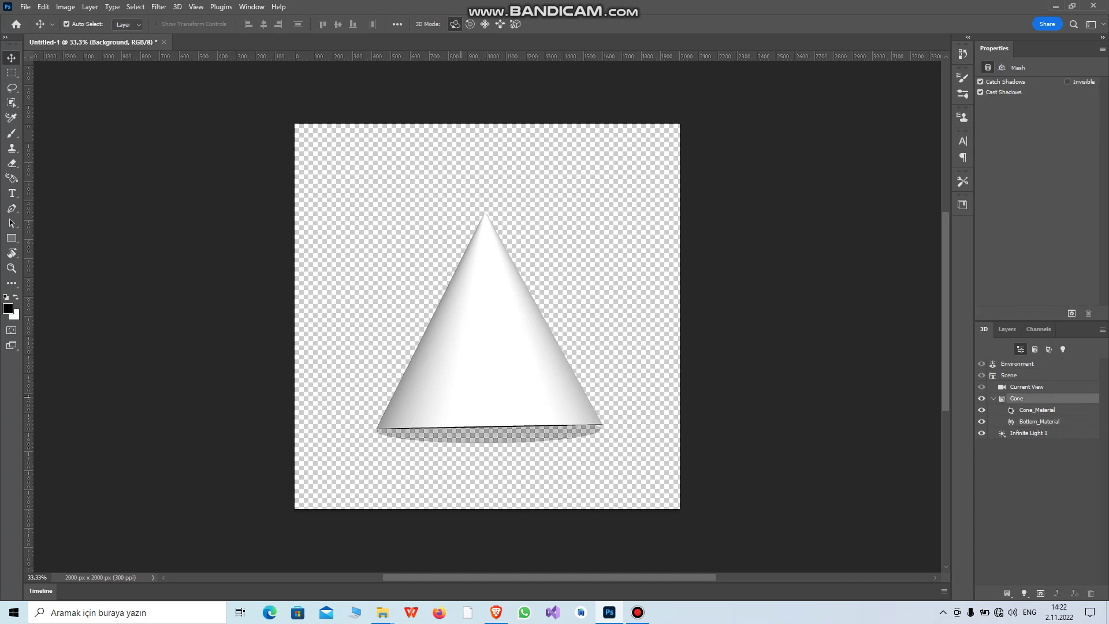
{"action": "mouse_move", "coordinate": [461, 397]}
{"action": "left_mouse_down"}
{"action": "mouse_move", "coordinate": [480, 371]}
{"action": "mouse_move", "coordinate": [478, 317]}
{"action": "mouse_move", "coordinate": [481, 339]}
{"action": "left_mouse_up"}
{"action": "left_click", "coordinate": [481, 370]}
{"action": "left_click", "coordinate": [480, 371]}
{"action": "left_click", "coordinate": [481, 338]}
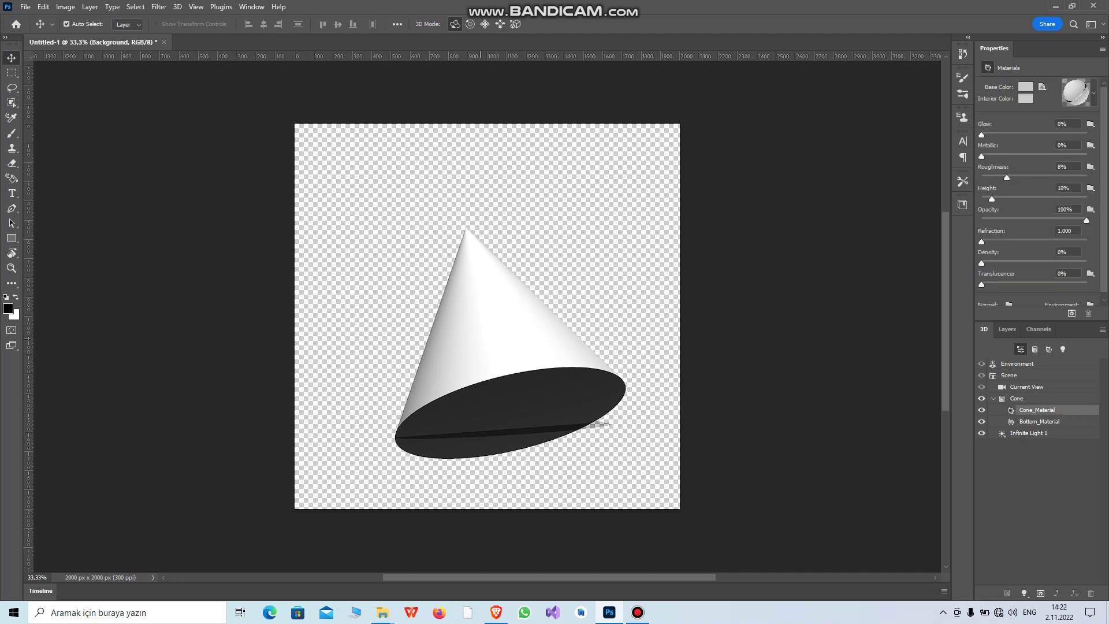
{"action": "left_click", "coordinate": [481, 339]}
{"action": "key", "text": "ctrl+z"}
{"action": "key", "text": "ctrl+z"}
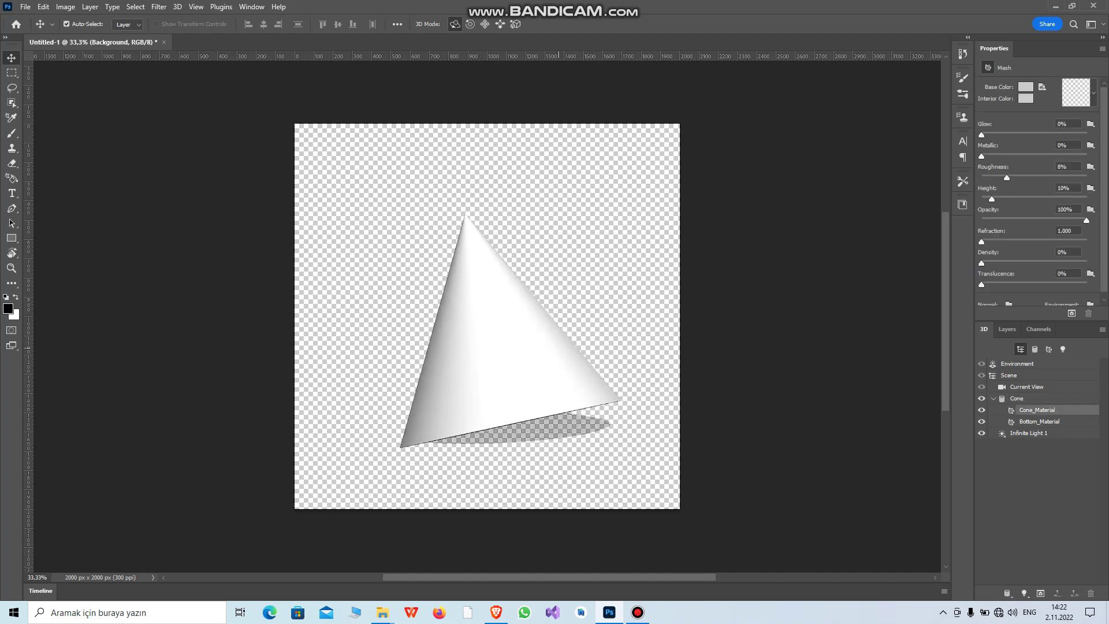
Try glow values of 24%, 0% and 96% on Cone_Material while tilting the cone slightly further
{"action": "left_click_drag", "start_coordinate": [981, 135], "coordinate": [1005, 135]}
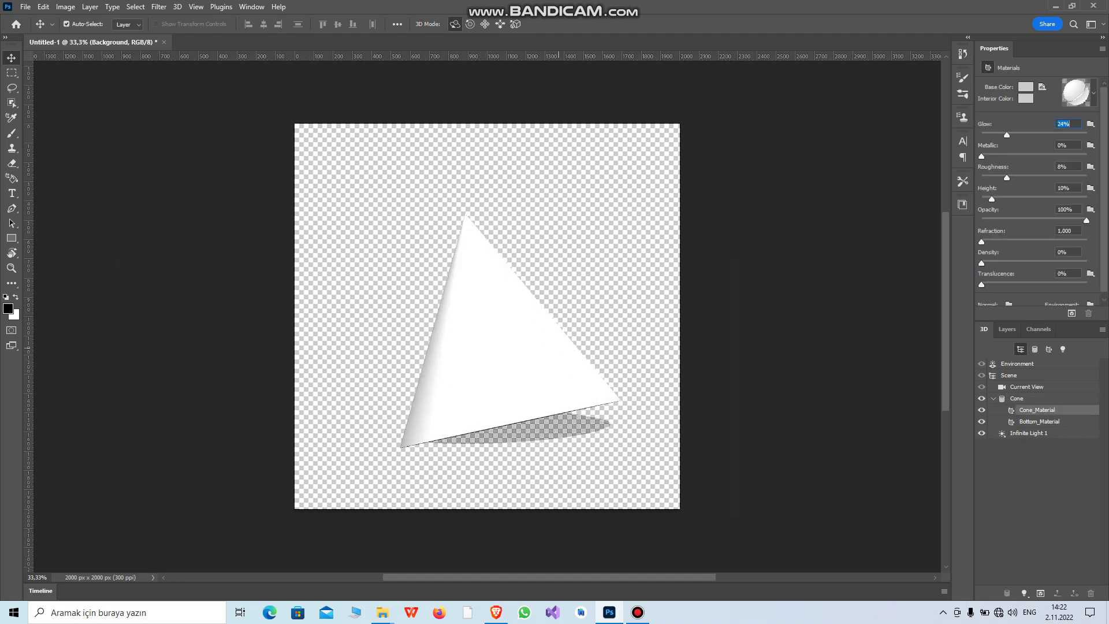
{"action": "left_click_drag", "start_coordinate": [558, 347], "coordinate": [554, 369]}
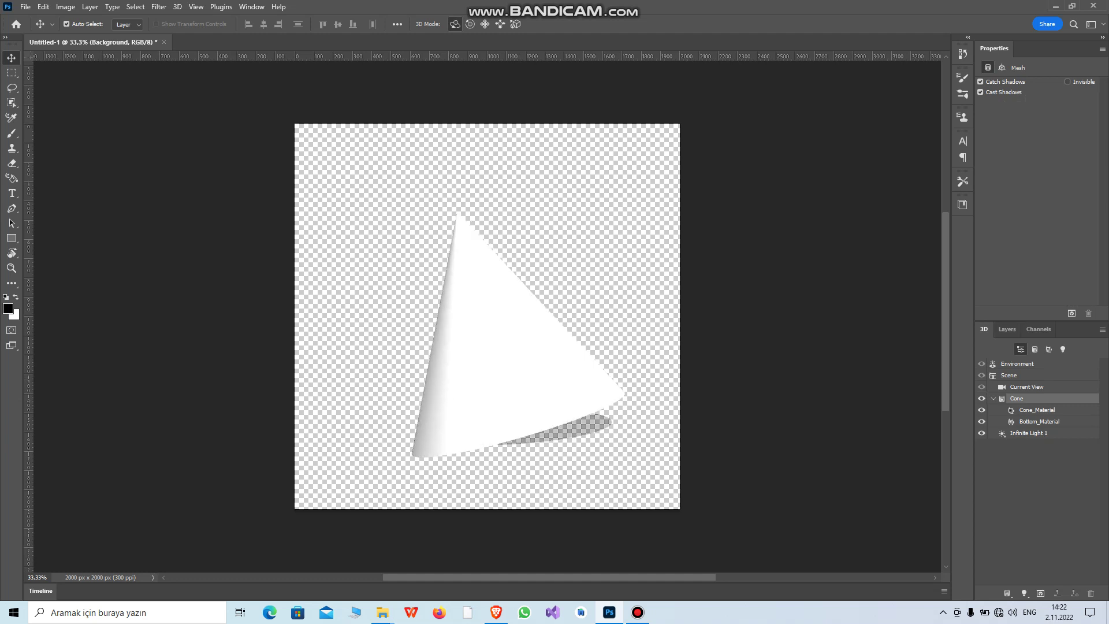
{"action": "left_click", "coordinate": [1037, 410]}
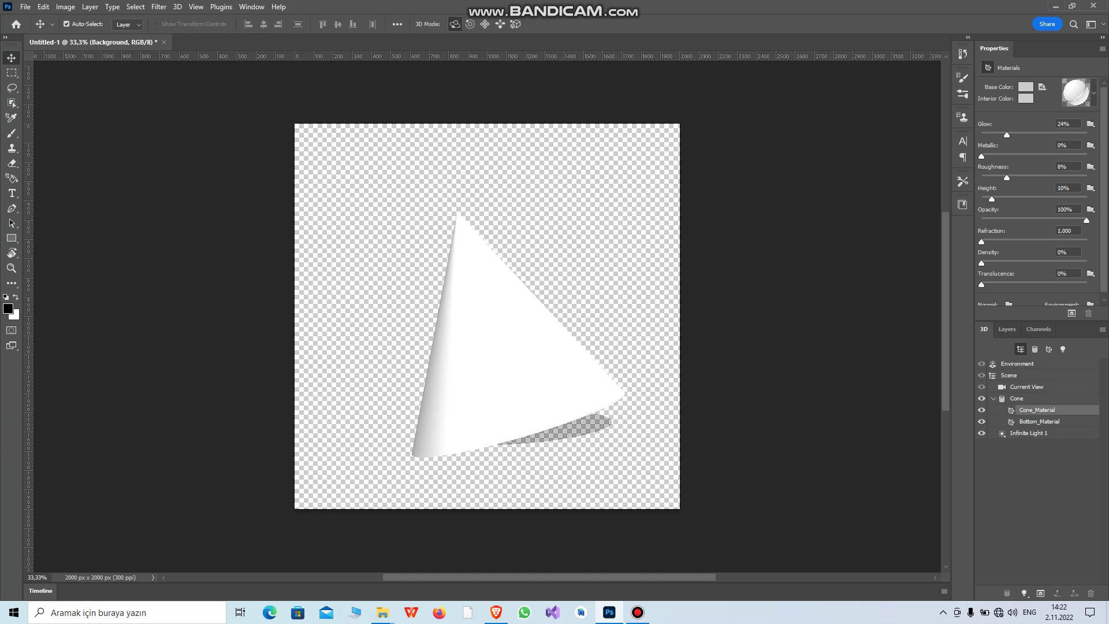
{"action": "left_click_drag", "start_coordinate": [1006, 136], "coordinate": [981, 135]}
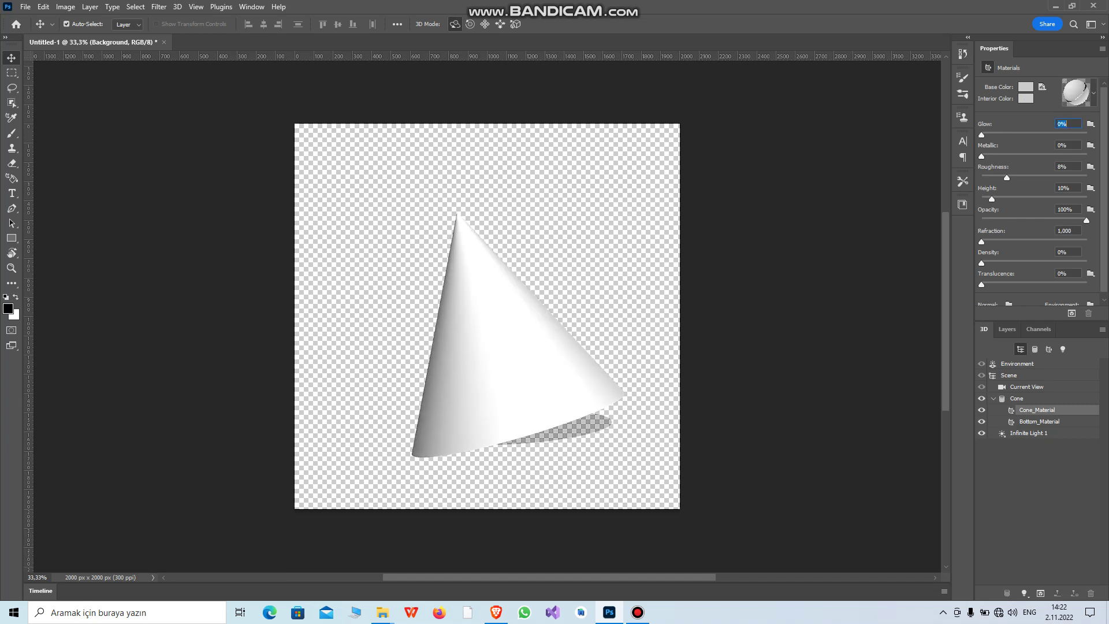
{"action": "type", "text": "96"}
{"action": "key", "text": "Return"}
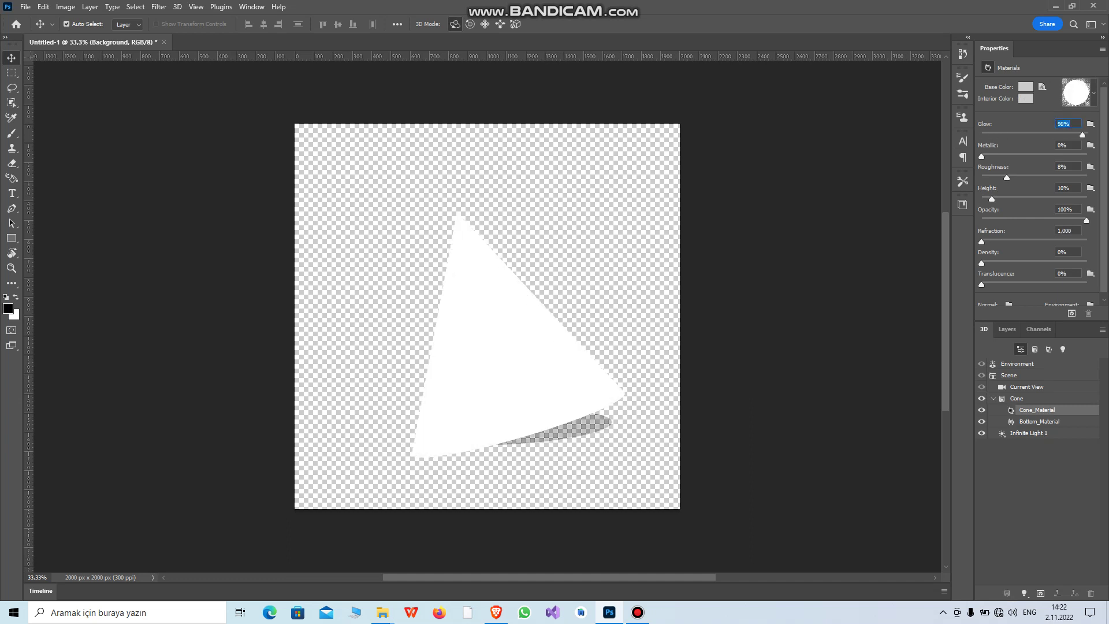
{"action": "left_click_drag", "start_coordinate": [520, 346], "coordinate": [675, 241]}
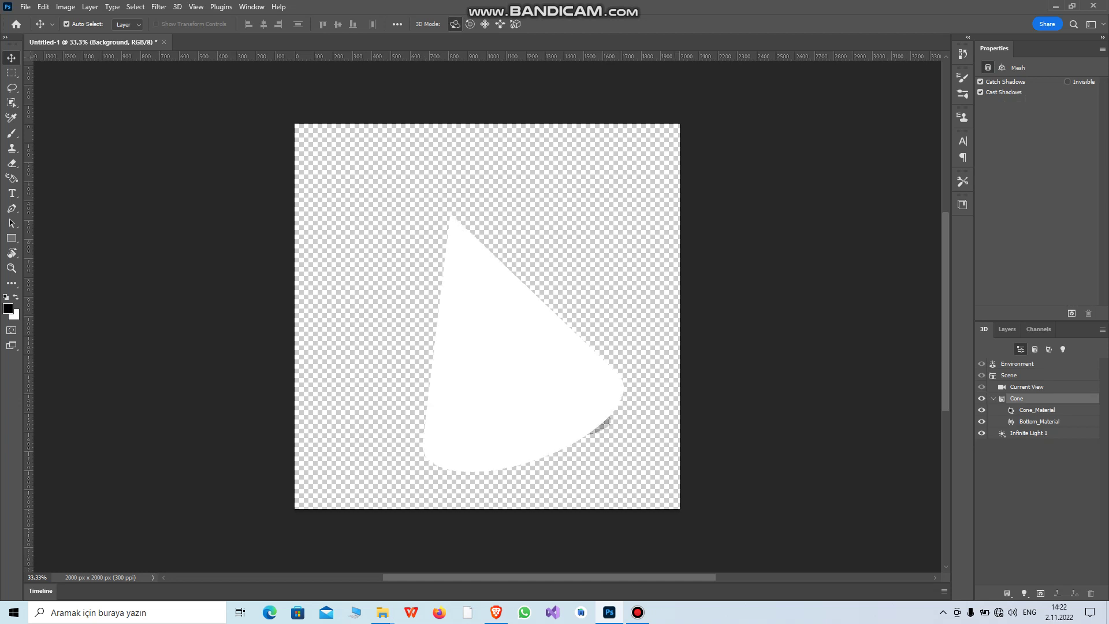
Set Cone_Material's glow to 33% and its metallic value to 26%
{"action": "left_click", "coordinate": [1037, 410]}
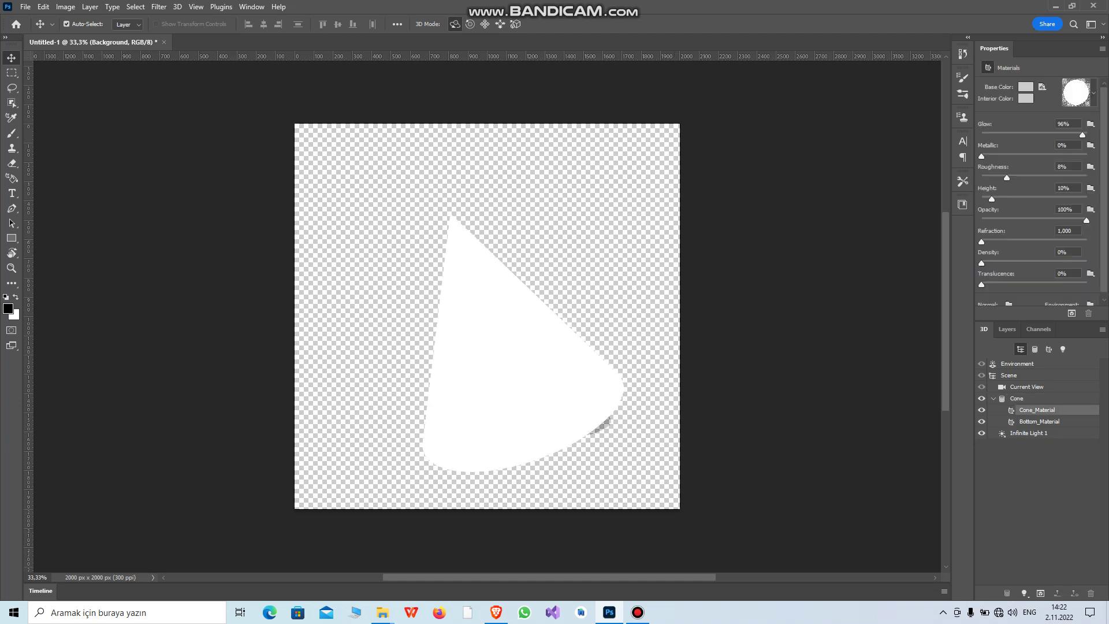
{"action": "mouse_move", "coordinate": [1082, 135]}
{"action": "left_mouse_down"}
{"action": "mouse_move", "coordinate": [1016, 134]}
{"action": "mouse_move", "coordinate": [1008, 155]}
{"action": "left_mouse_up"}
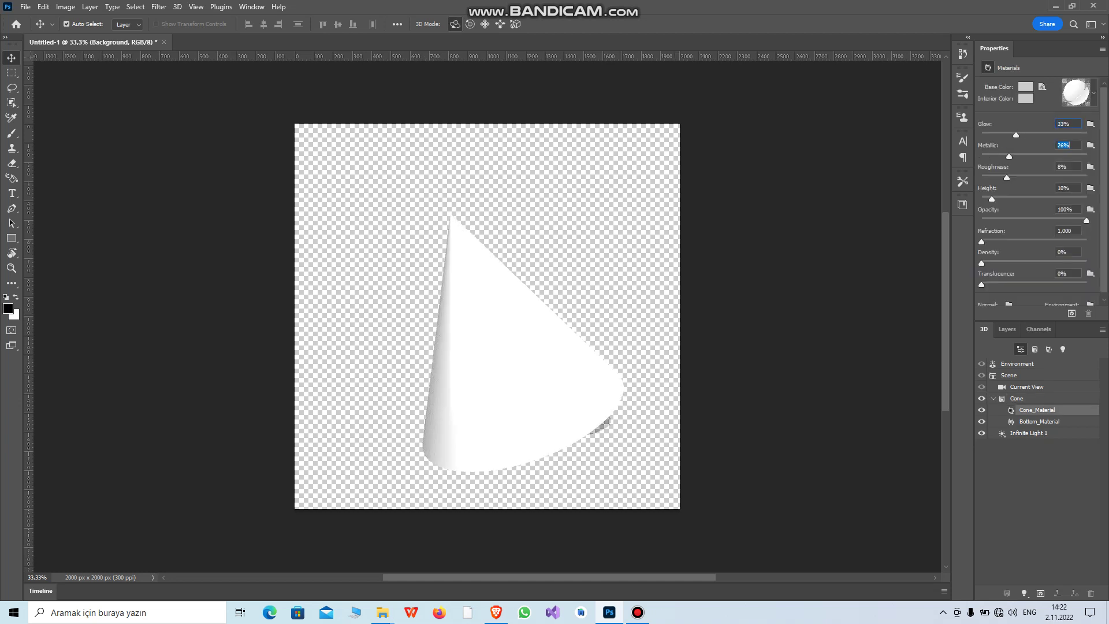
{"action": "scroll", "coordinate": [1038, 199], "scroll_direction": "down", "scroll_amount": 1}
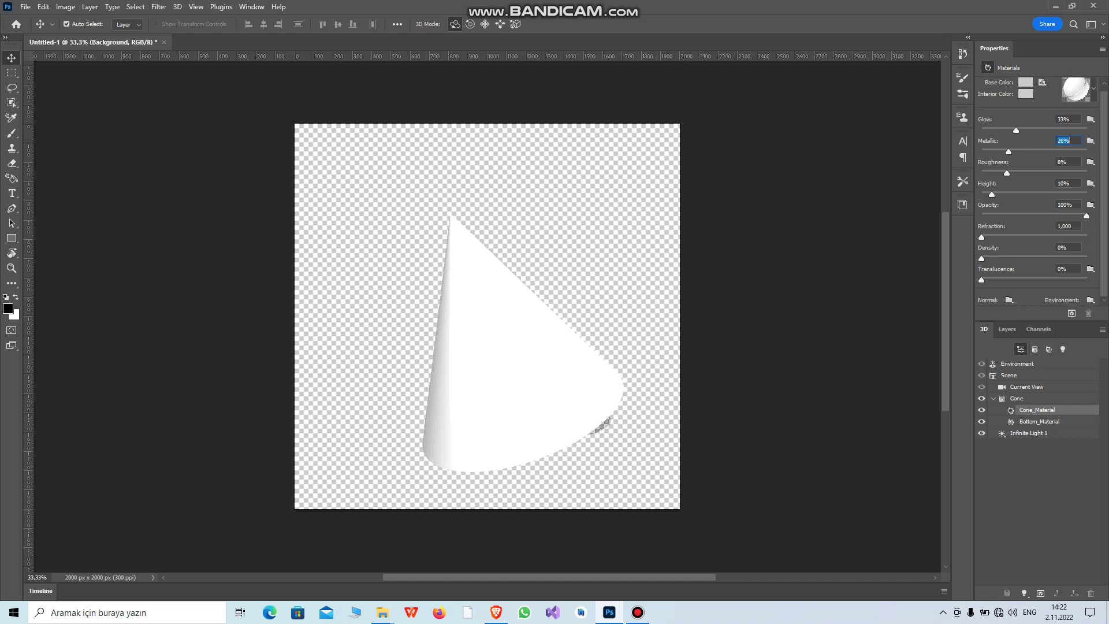
{"action": "mouse_move", "coordinate": [981, 280]}
{"action": "left_mouse_down"}
{"action": "mouse_move", "coordinate": [1002, 279]}
{"action": "mouse_move", "coordinate": [982, 280]}
{"action": "left_mouse_up"}
Change Cone_Material's base color to purple, RGB 159, 15, 206
{"action": "left_click", "coordinate": [1026, 83]}
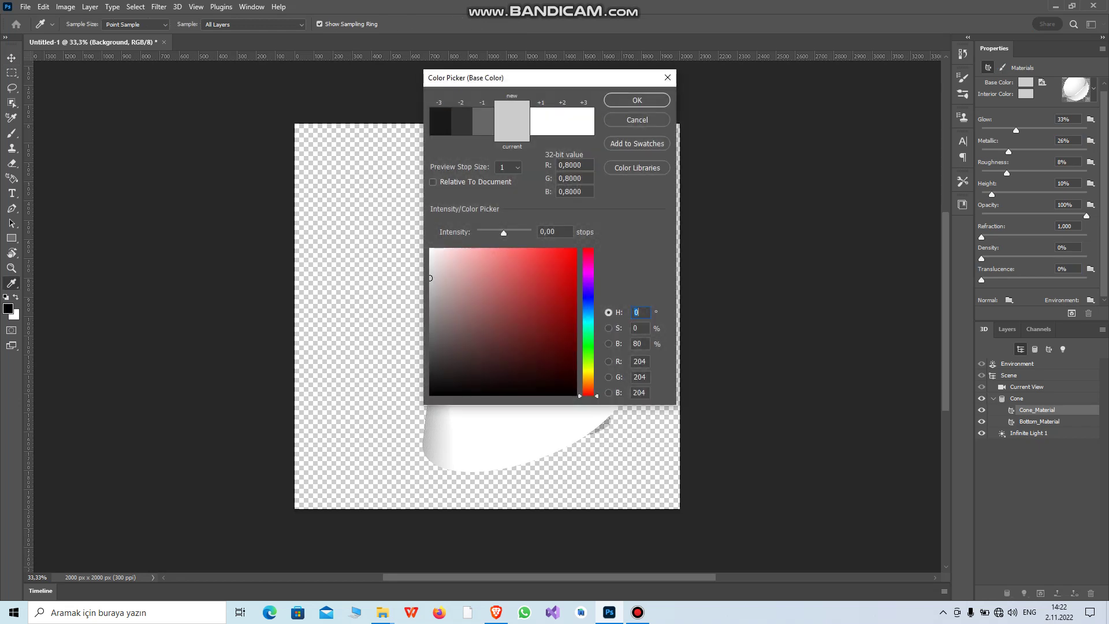
{"action": "left_click", "coordinate": [559, 279]}
{"action": "left_click_drag", "start_coordinate": [588, 268], "coordinate": [588, 279]}
{"action": "left_click", "coordinate": [566, 277]}
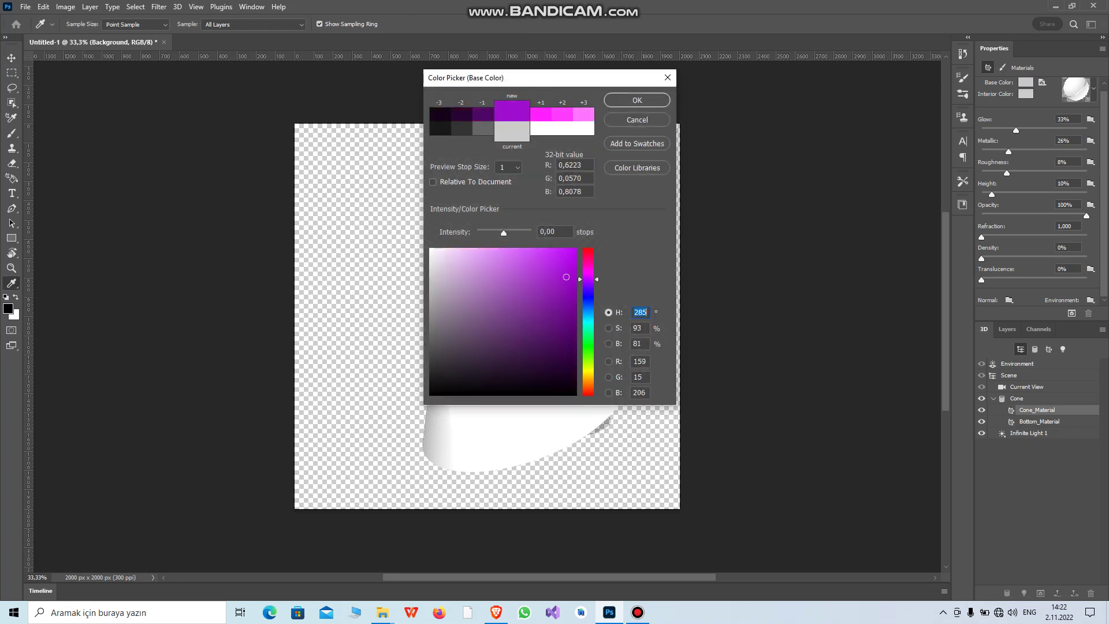
{"action": "left_click", "coordinate": [637, 100]}
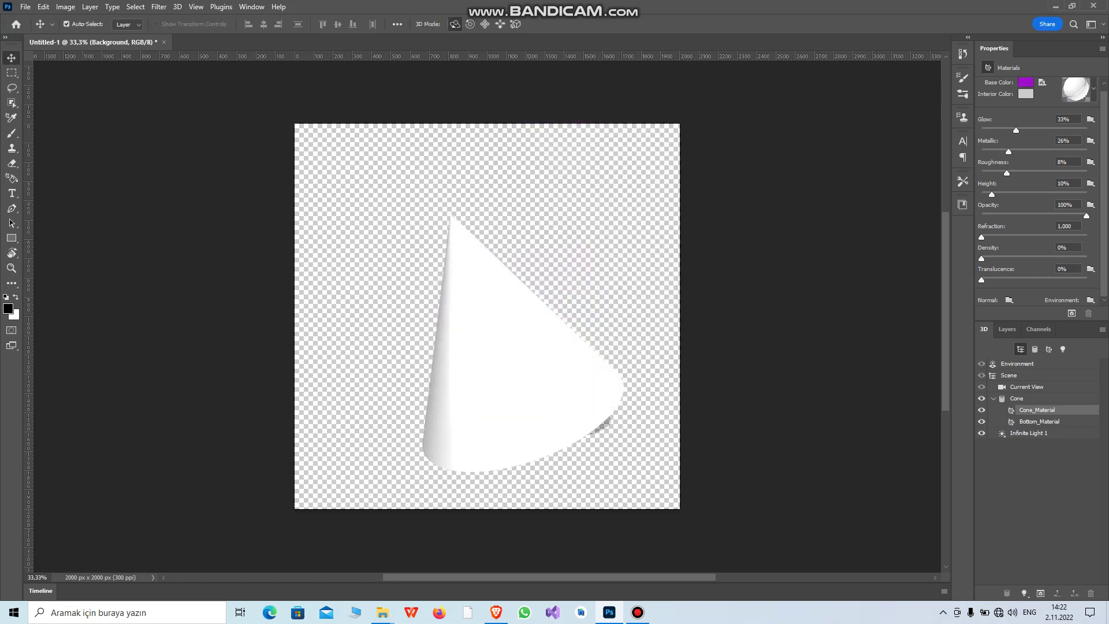
Remove the base color texture from Cone_Material
{"action": "left_click", "coordinate": [1042, 85]}
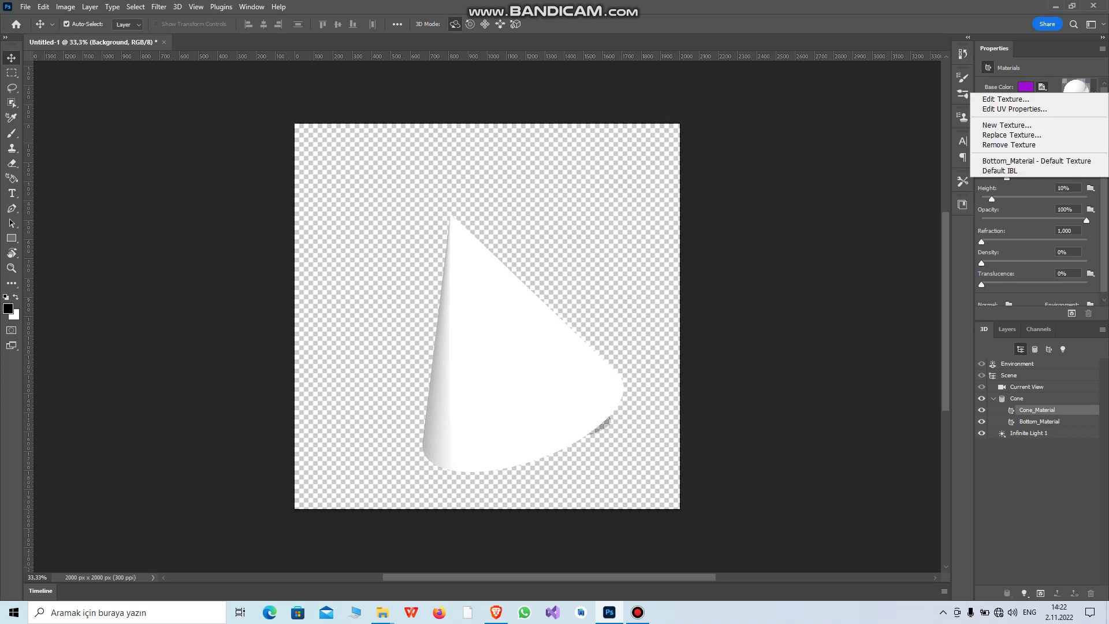
{"action": "left_click", "coordinate": [1009, 145]}
{"action": "left_click", "coordinate": [566, 373]}
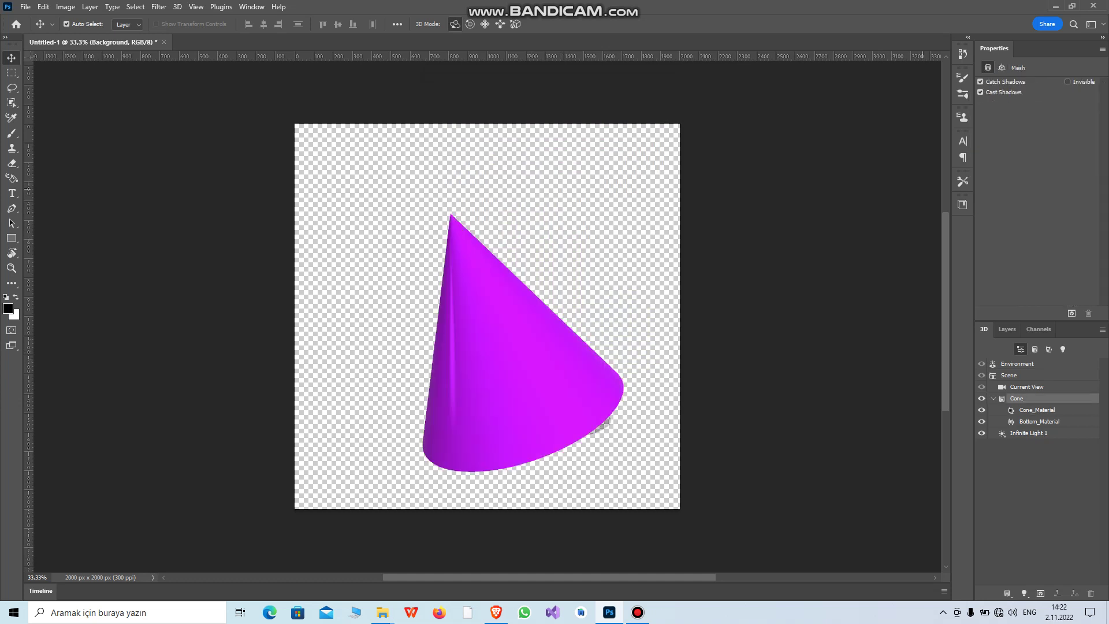
Set Cone_Material's translucence to 5%, trying 23% and 9% first
{"action": "left_click", "coordinate": [566, 373]}
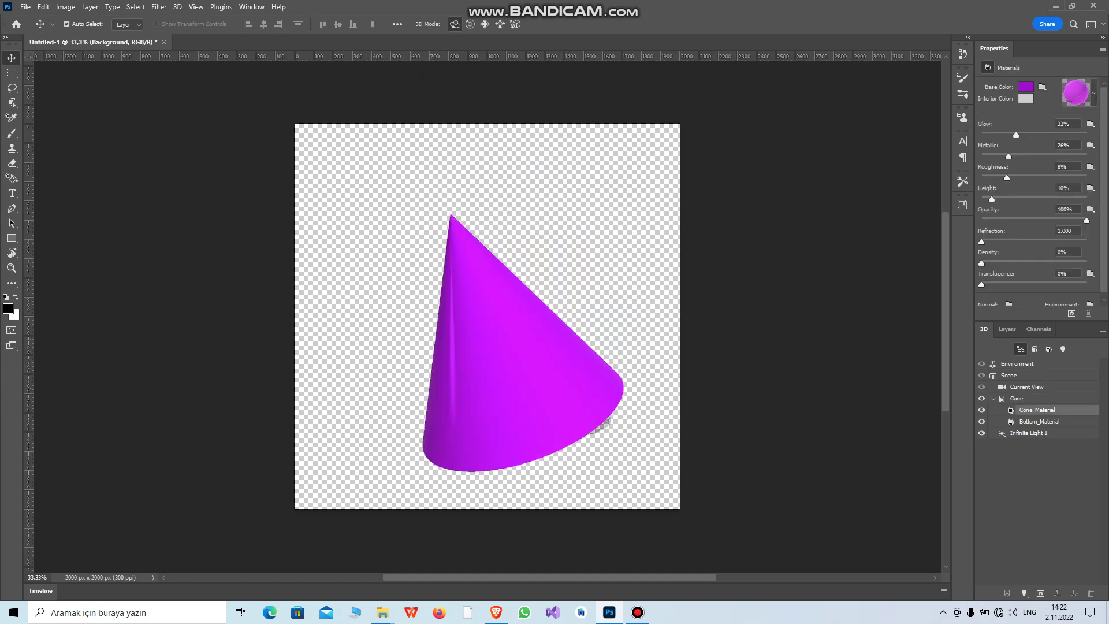
{"action": "left_click_drag", "start_coordinate": [981, 284], "coordinate": [1006, 284]}
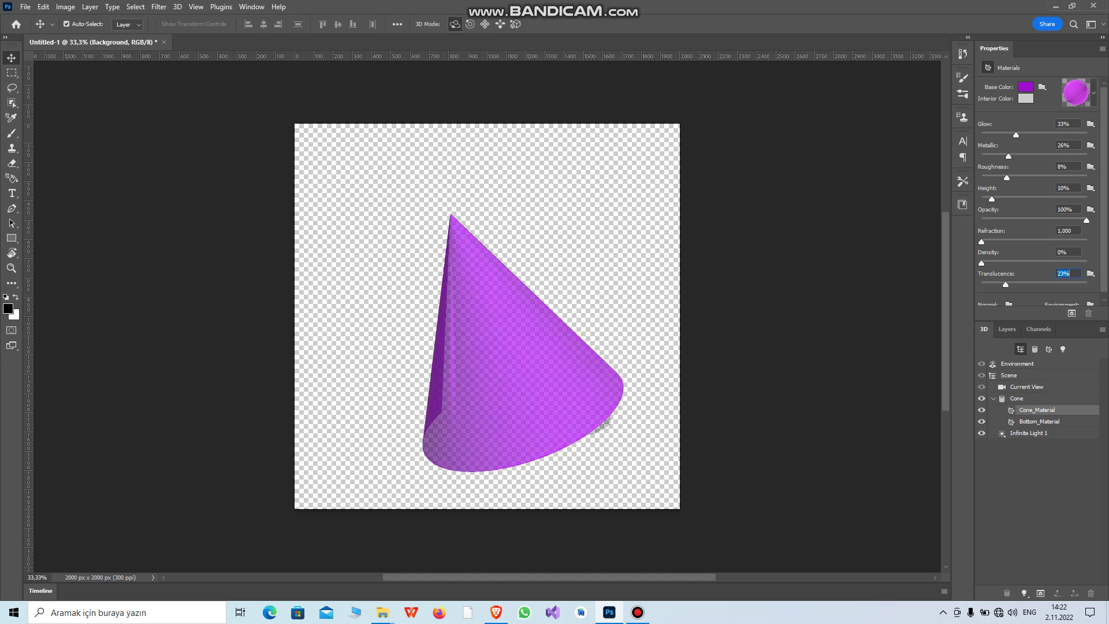
{"action": "type", "text": "9"}
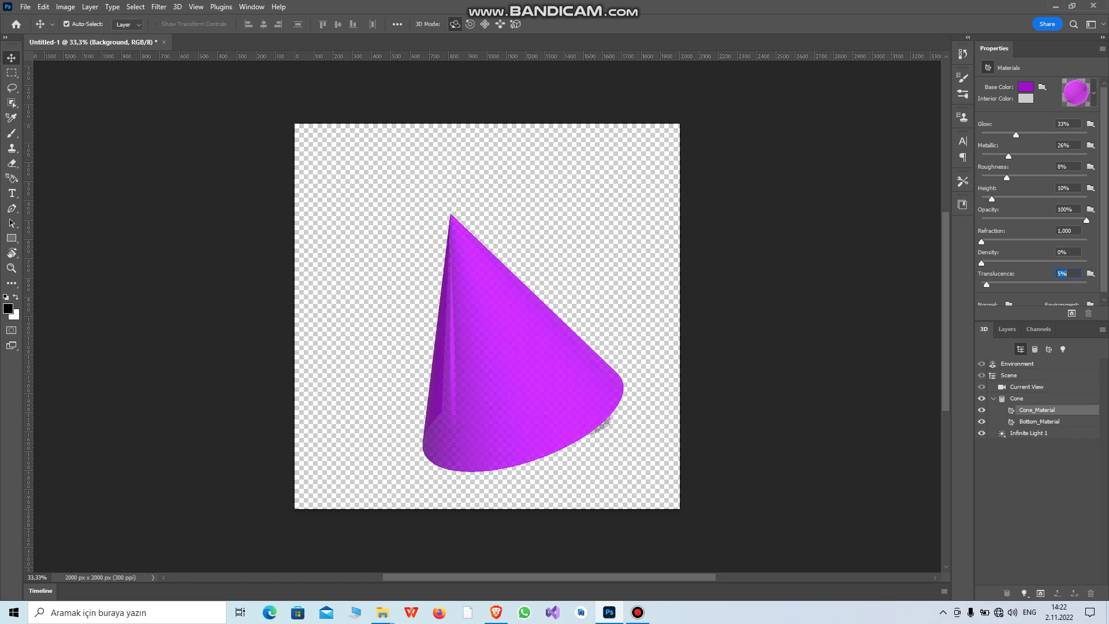
{"action": "left_click_drag", "start_coordinate": [991, 284], "coordinate": [987, 284]}
Load renk.jpg from the desktop's renk folder as Cone_Material's normal texture
{"action": "scroll", "coordinate": [1038, 196], "scroll_direction": "down", "scroll_amount": 1}
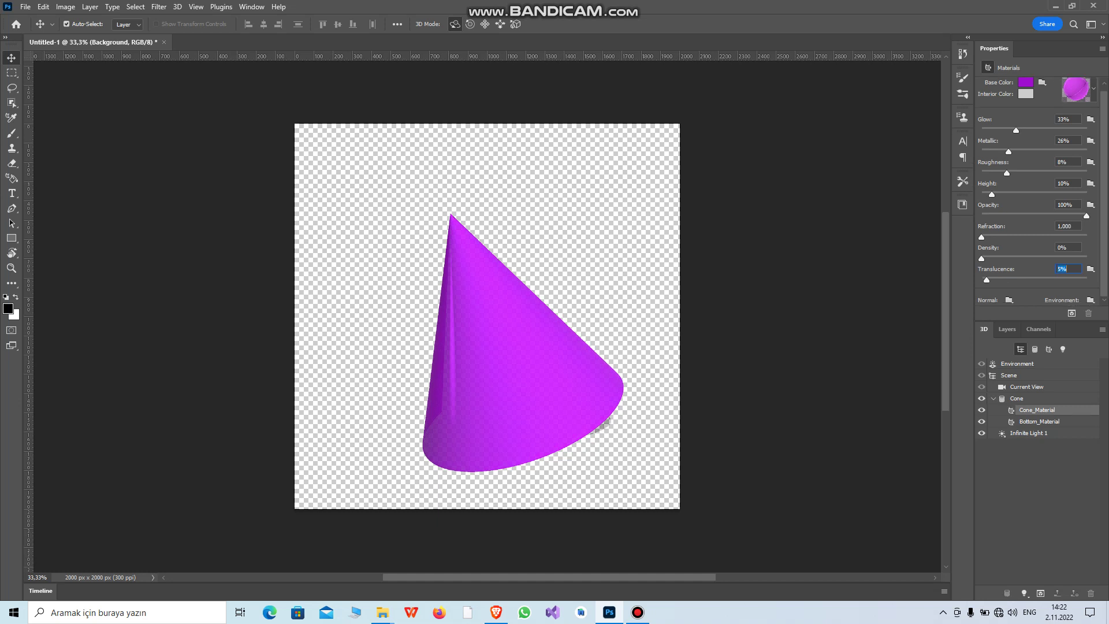
{"action": "left_click", "coordinate": [1091, 299]}
{"action": "left_click", "coordinate": [993, 319]}
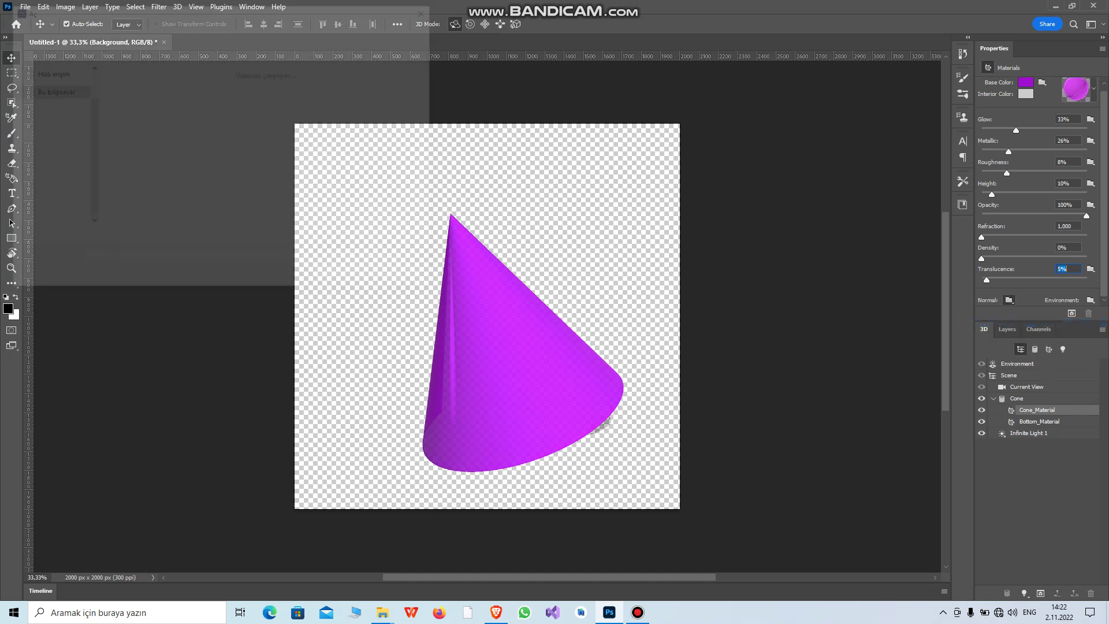
{"action": "left_click", "coordinate": [50, 219]}
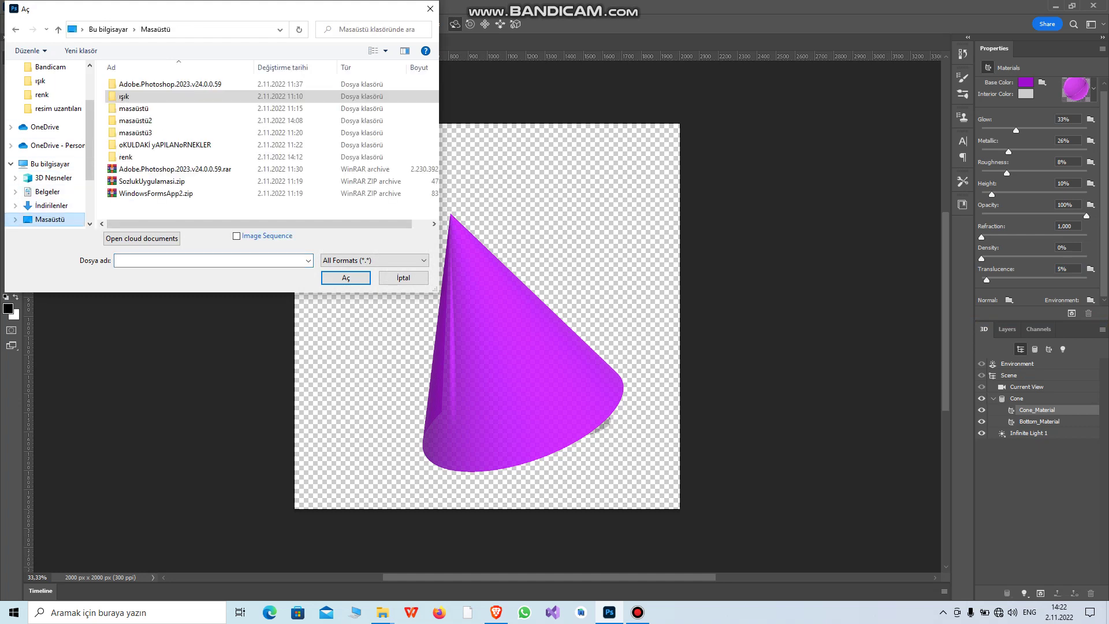
{"action": "double_click", "coordinate": [126, 157]}
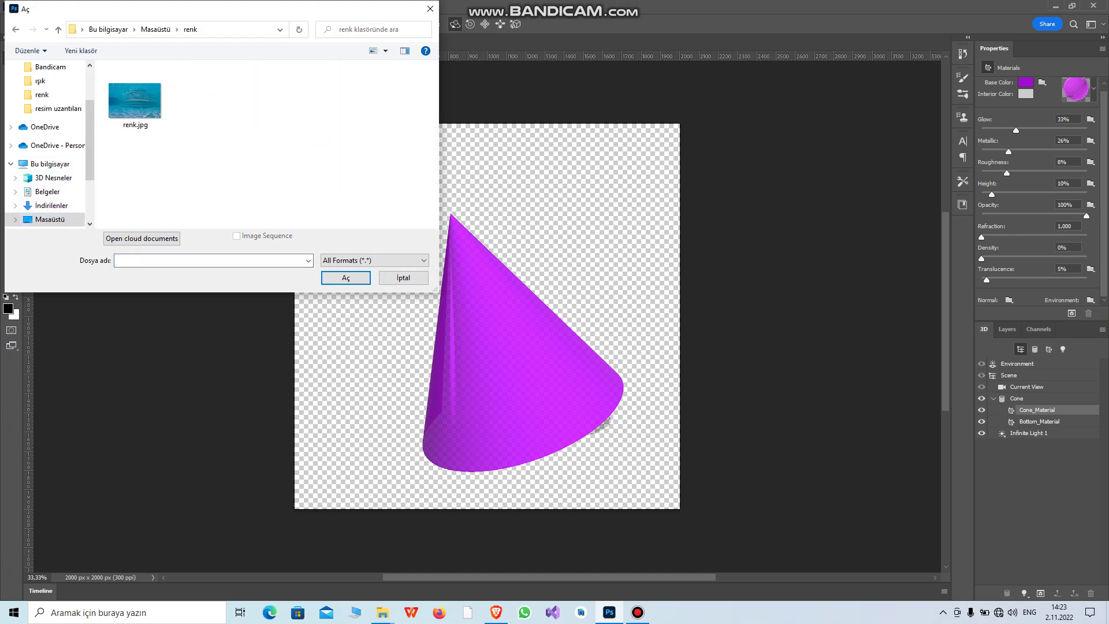
{"action": "left_click", "coordinate": [136, 97]}
{"action": "double_click", "coordinate": [135, 97]}
Rotate the cone to a more upright position and reselect Cone_Material to show its properties
{"action": "left_click_drag", "start_coordinate": [552, 359], "coordinate": [538, 381]}
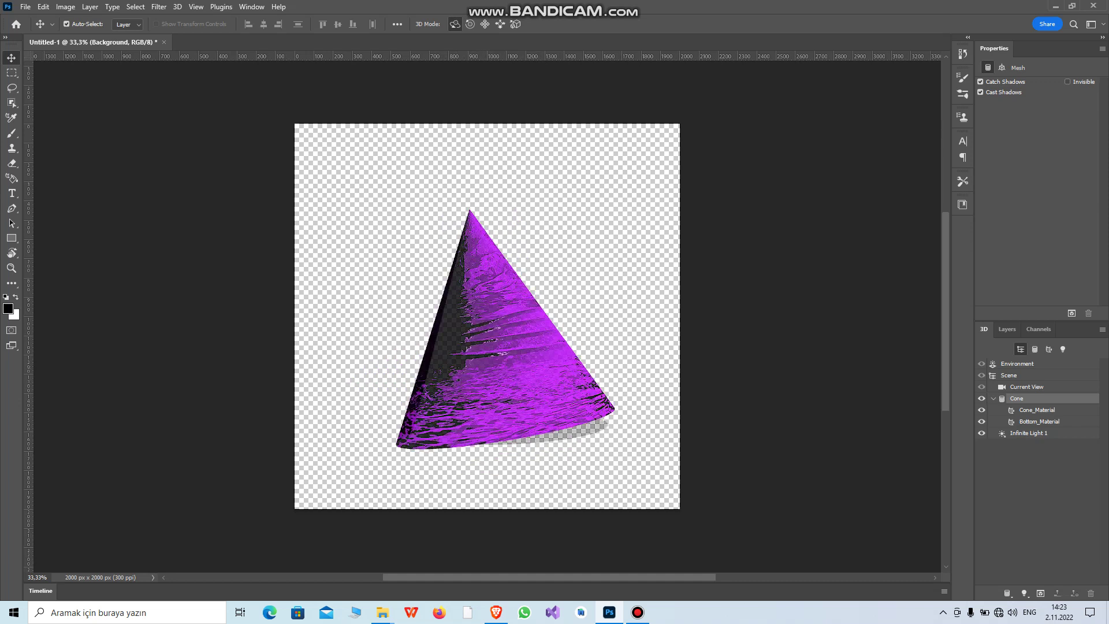
{"action": "left_click", "coordinate": [1039, 422]}
{"action": "left_click", "coordinate": [1037, 410]}
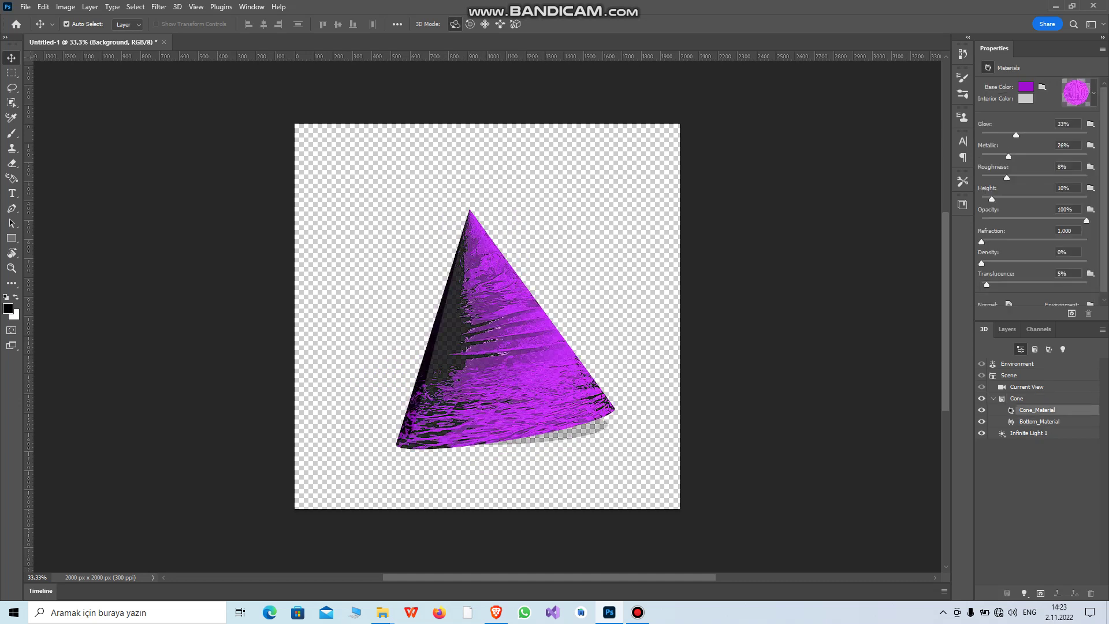
{"action": "scroll", "coordinate": [1037, 191], "scroll_direction": "down", "scroll_amount": 1}
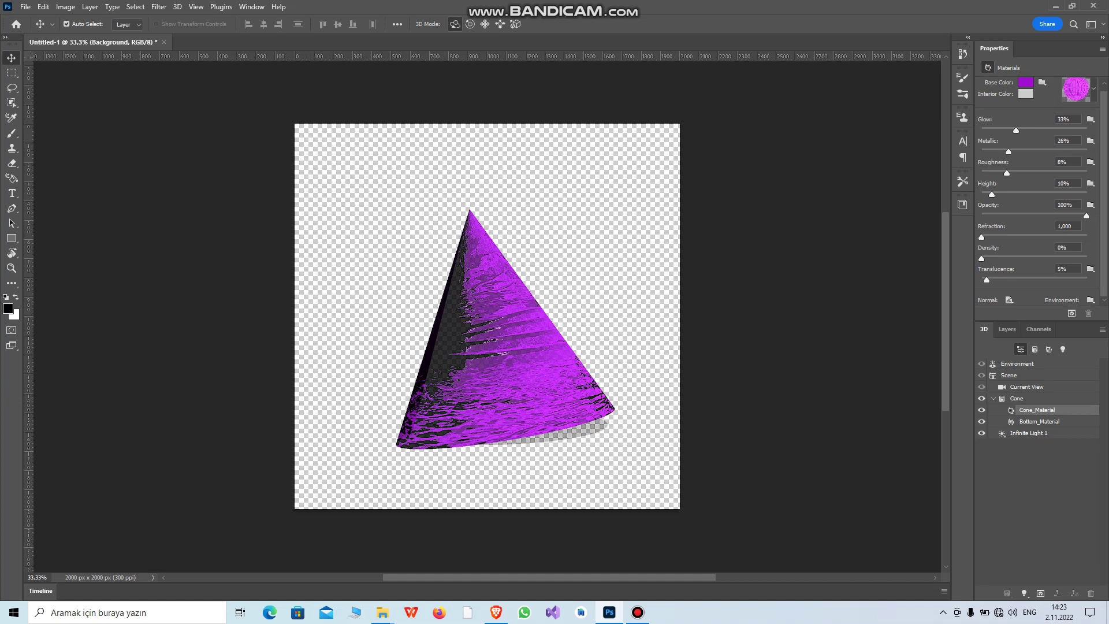
Set the current view camera's depth of field to distance 0.37 and depth 1.3
{"action": "left_click", "coordinate": [1027, 387]}
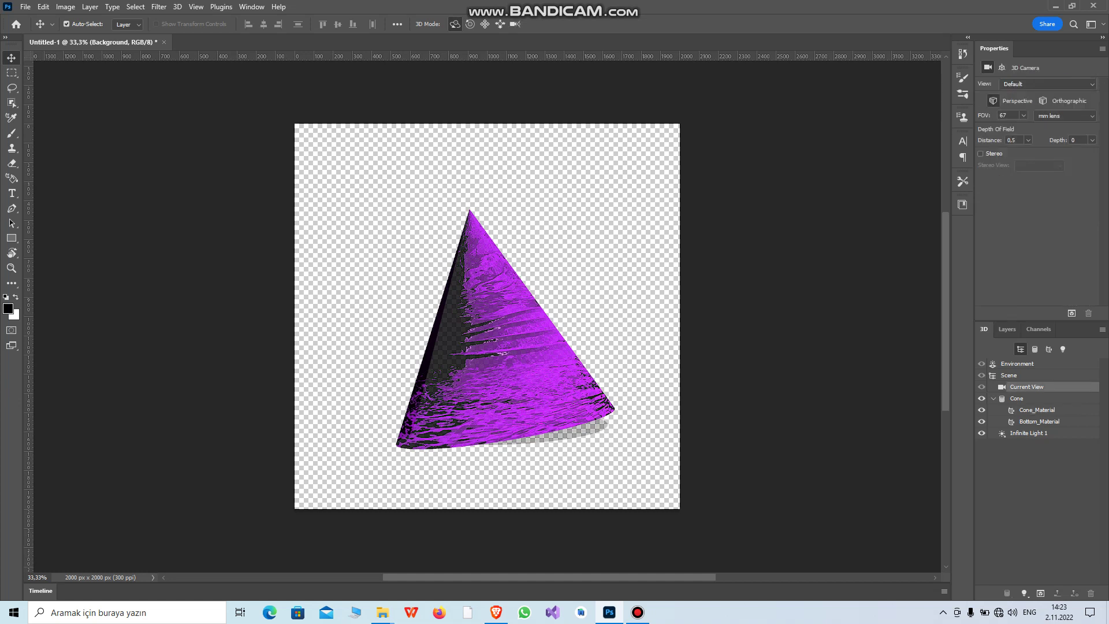
{"action": "left_click", "coordinate": [1092, 140]}
{"action": "left_click_drag", "start_coordinate": [1046, 154], "coordinate": [1023, 153]}
{"action": "left_click", "coordinate": [1028, 140]}
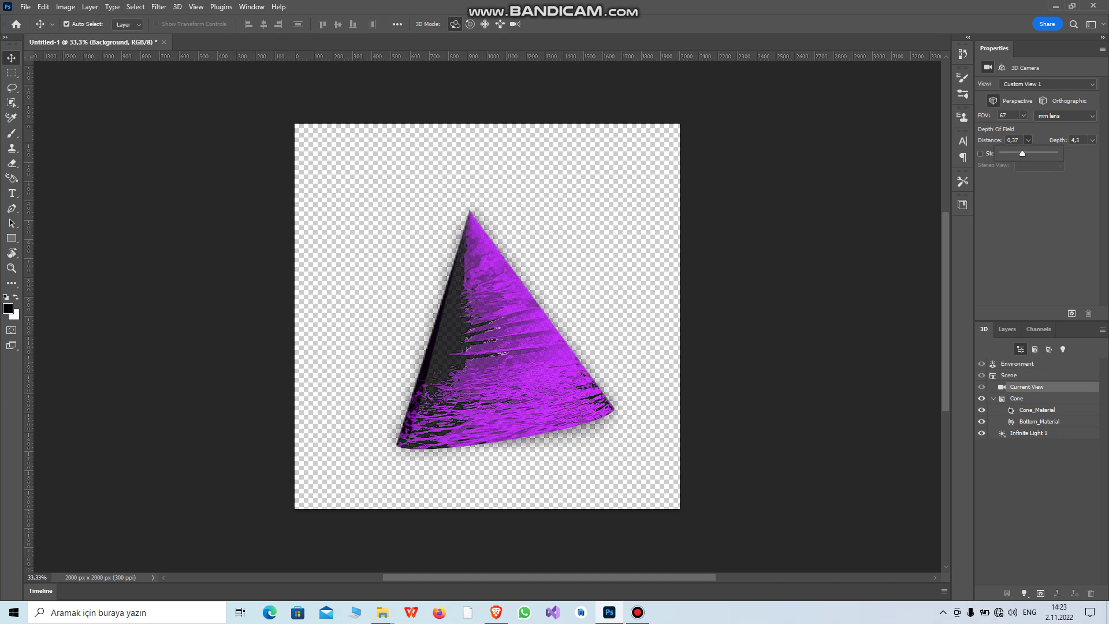
{"action": "left_click", "coordinate": [1092, 140]}
{"action": "left_click_drag", "start_coordinate": [1070, 153], "coordinate": [1055, 153]}
{"action": "left_click", "coordinate": [1093, 140]}
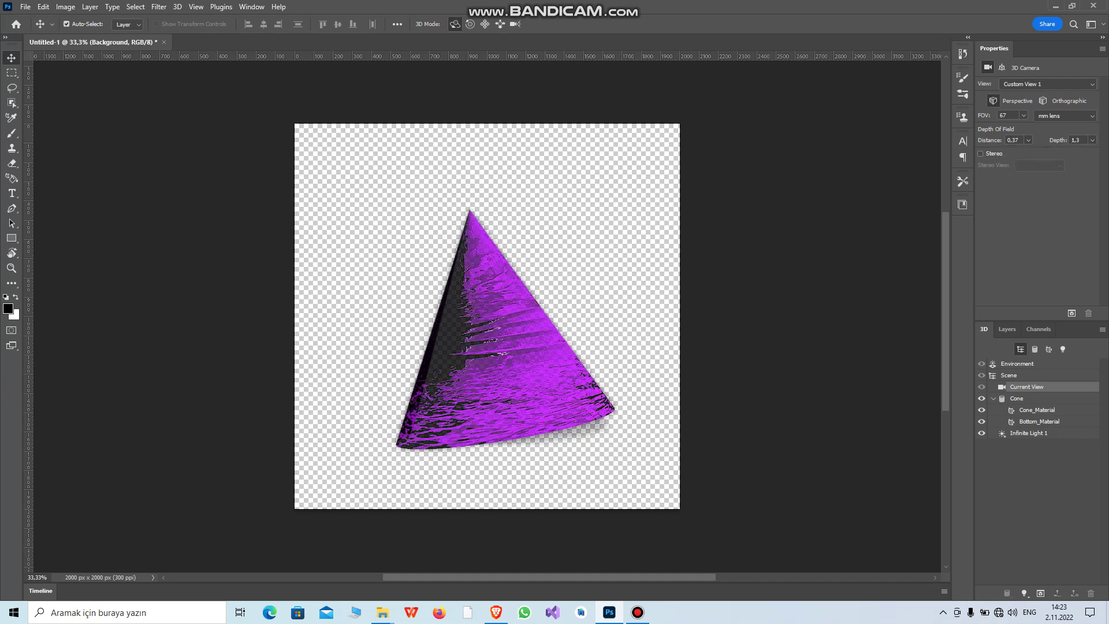
Open the environment's image-based light texture for editing
{"action": "left_click", "coordinate": [1009, 376]}
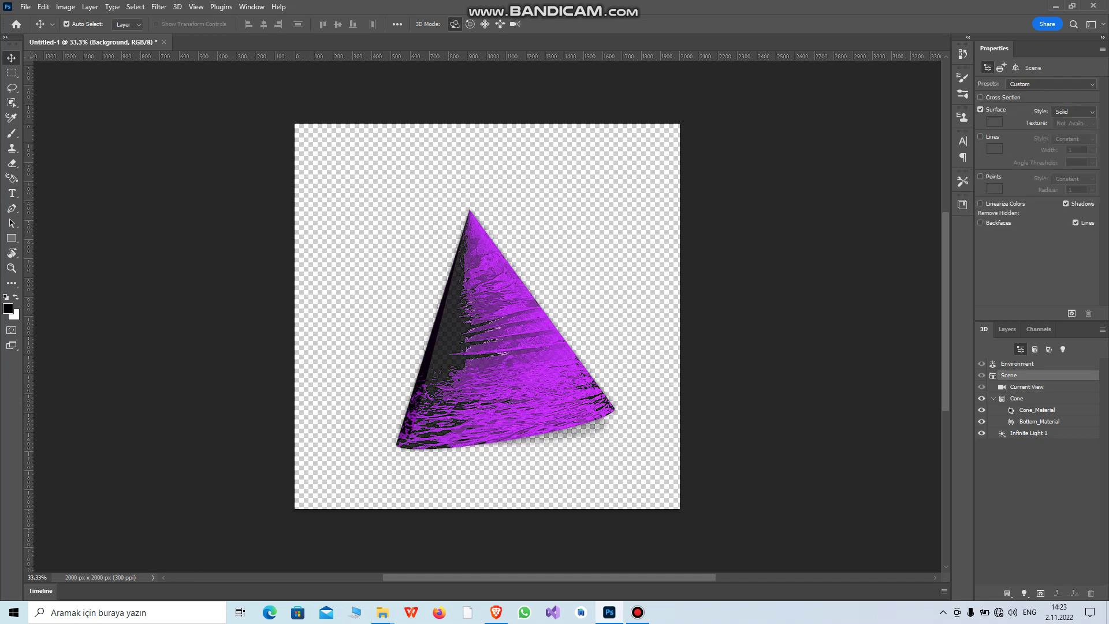
{"action": "left_click", "coordinate": [1017, 364]}
{"action": "left_click", "coordinate": [1045, 100]}
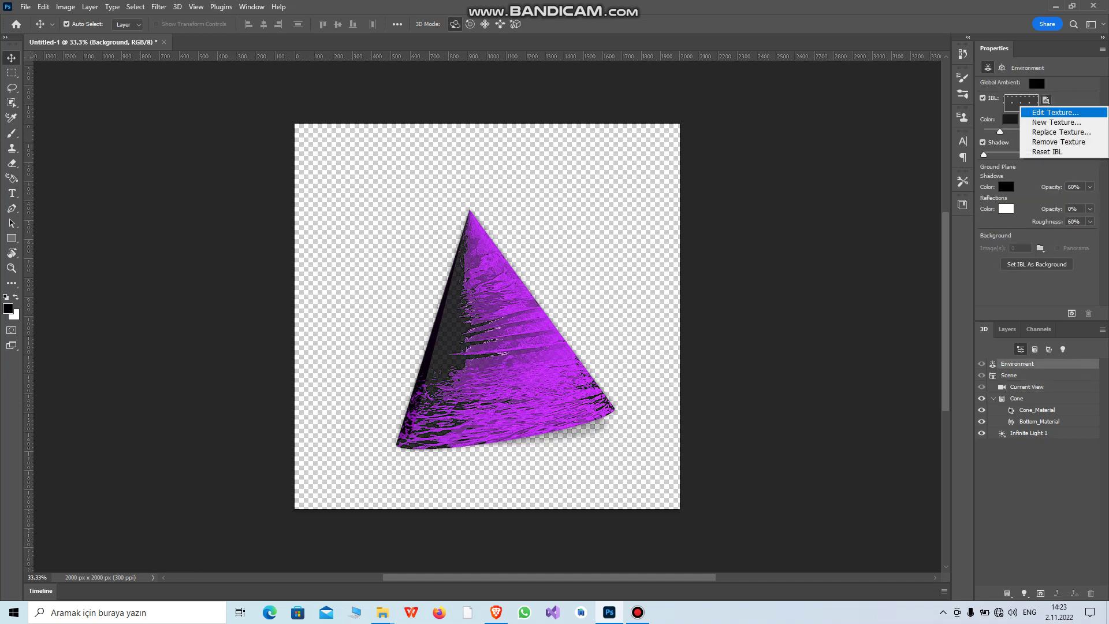
{"action": "left_click", "coordinate": [1039, 112]}
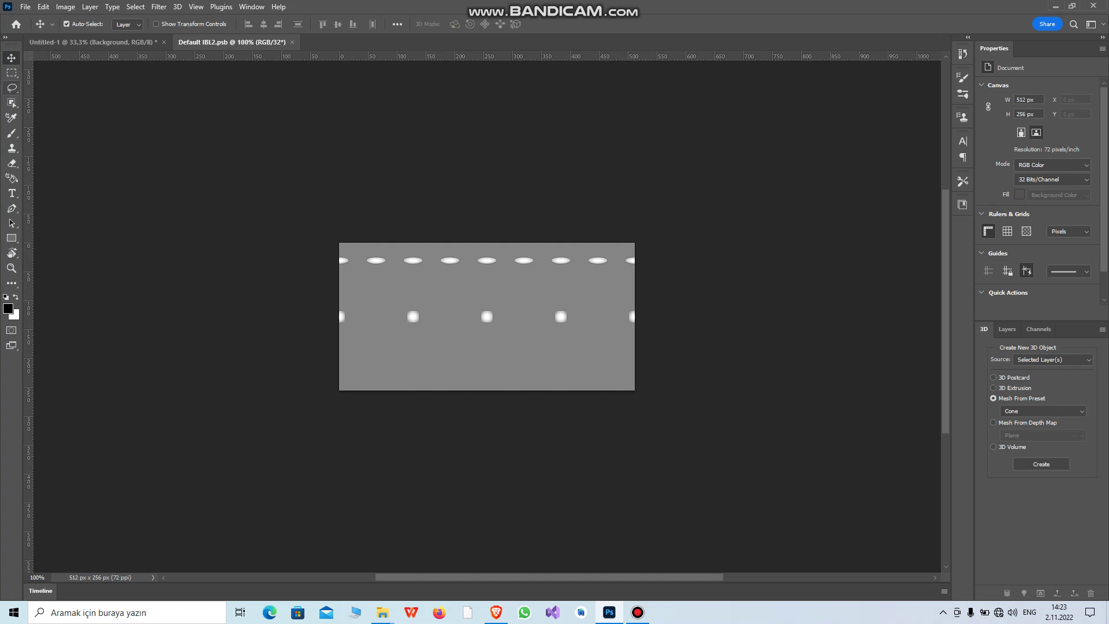
Select a square light spot and copy it into two rows of four below the existing row of spots
{"action": "left_click", "coordinate": [12, 102]}
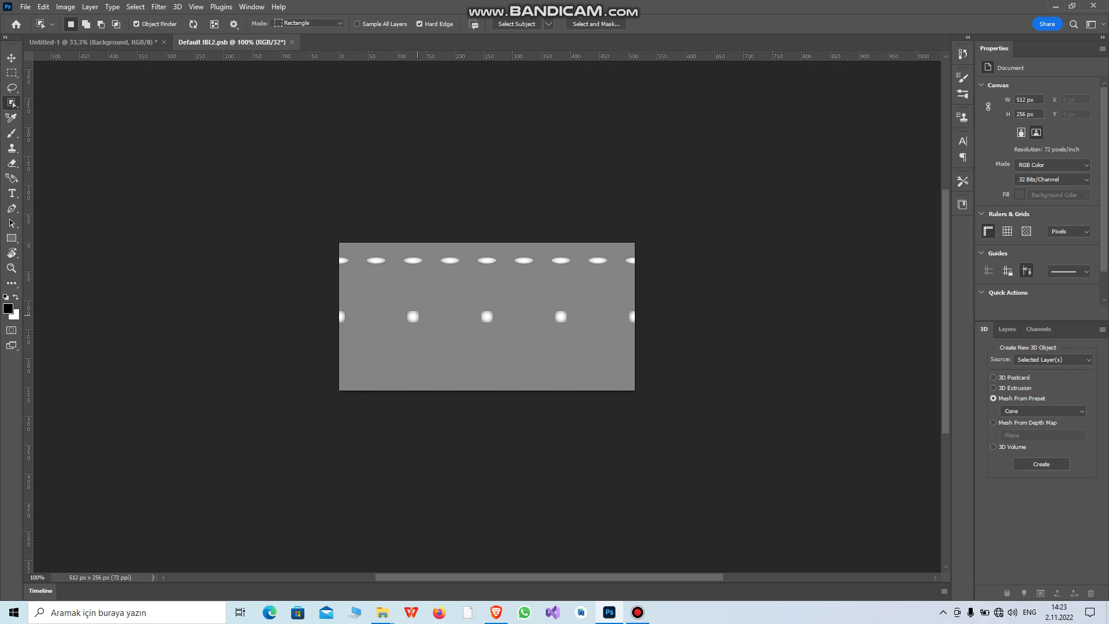
{"action": "left_click", "coordinate": [12, 58]}
{"action": "scroll", "coordinate": [427, 316], "scroll_direction": "up", "scroll_amount": 2}
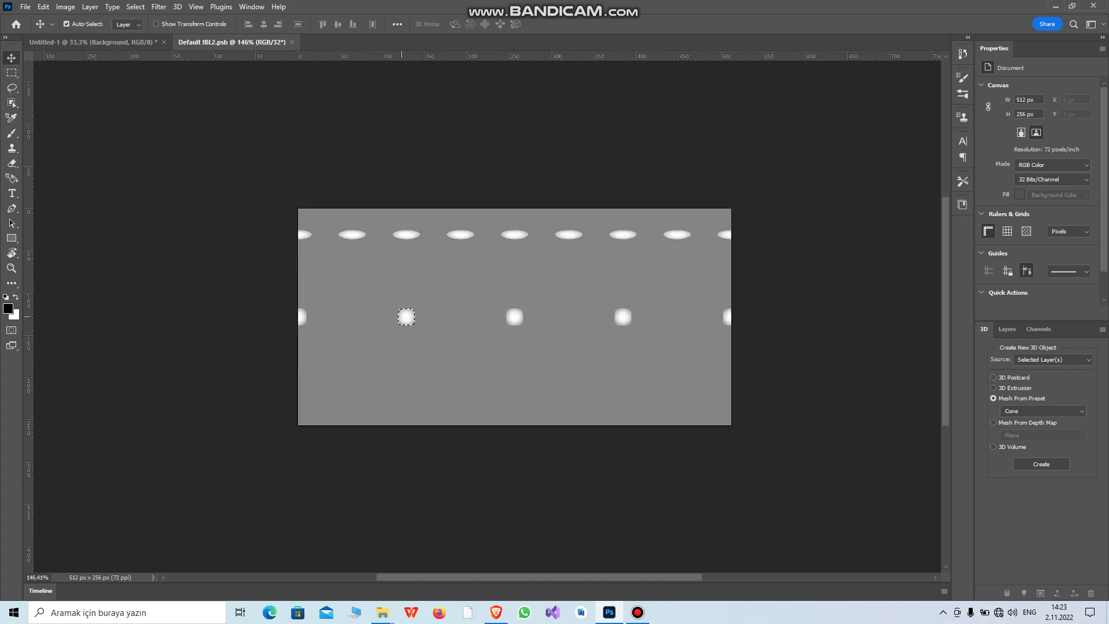
{"action": "left_click_drag", "start_coordinate": [406, 316], "coordinate": [406, 367]}
{"action": "left_click_drag", "start_coordinate": [522, 319], "coordinate": [515, 349]}
{"action": "left_click_drag", "start_coordinate": [406, 396], "coordinate": [514, 367]}
{"action": "left_click_drag", "start_coordinate": [513, 368], "coordinate": [723, 369]}
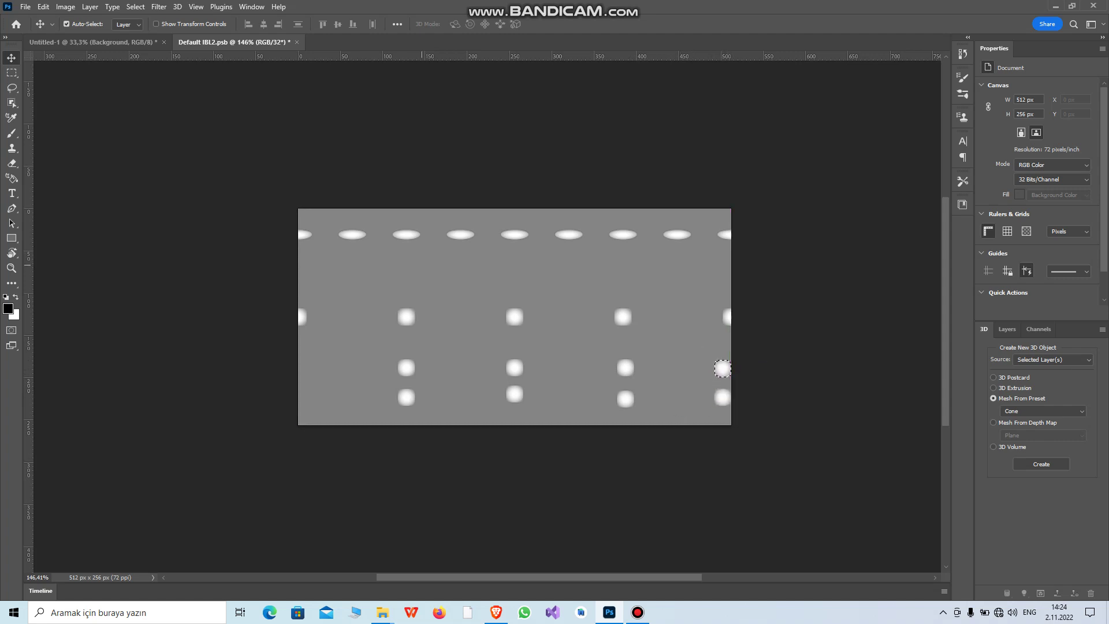
Copy an elliptical light spot four times along the texture's lower area between the square spots, and save and close the texture
{"action": "key", "text": "w"}
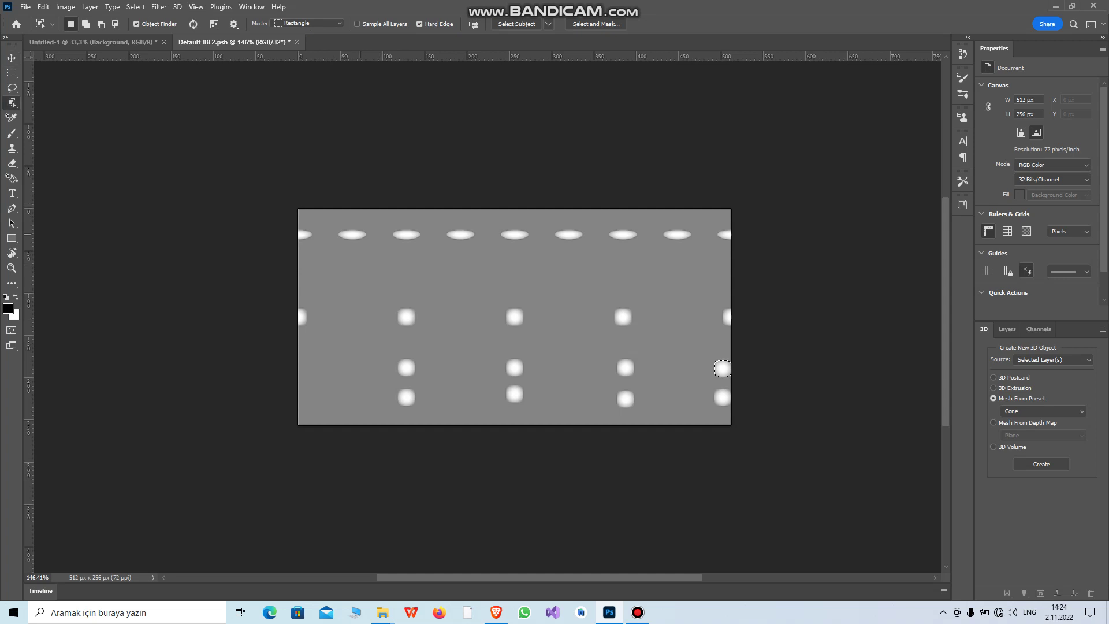
{"action": "left_click", "coordinate": [352, 234]}
{"action": "left_click_drag", "start_coordinate": [353, 236], "coordinate": [359, 365]}
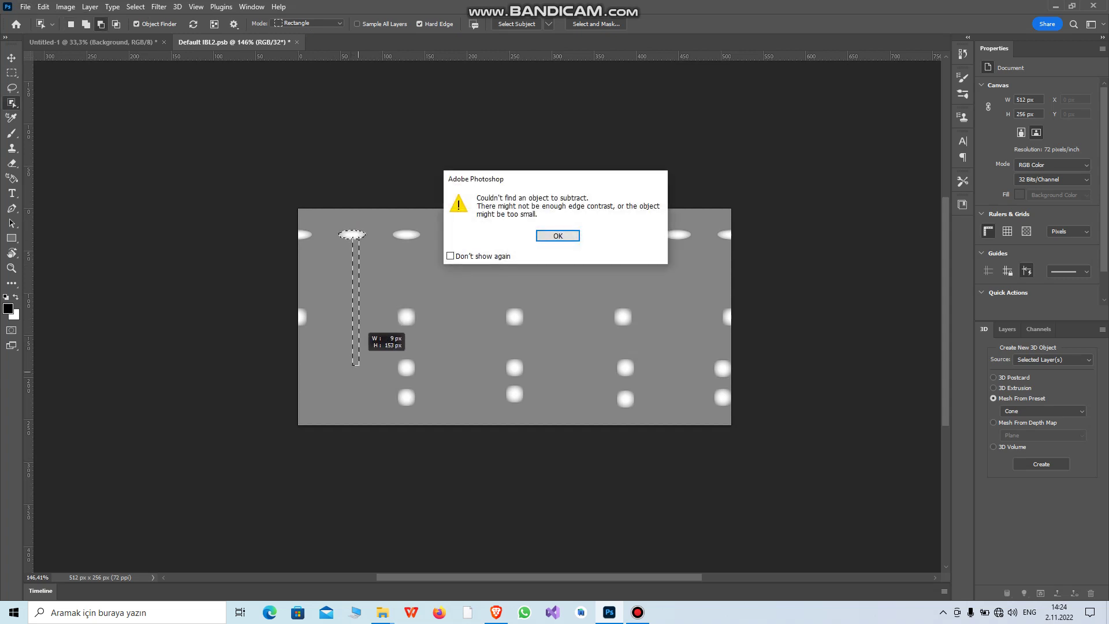
{"action": "key", "text": "Return"}
{"action": "left_click", "coordinate": [12, 58]}
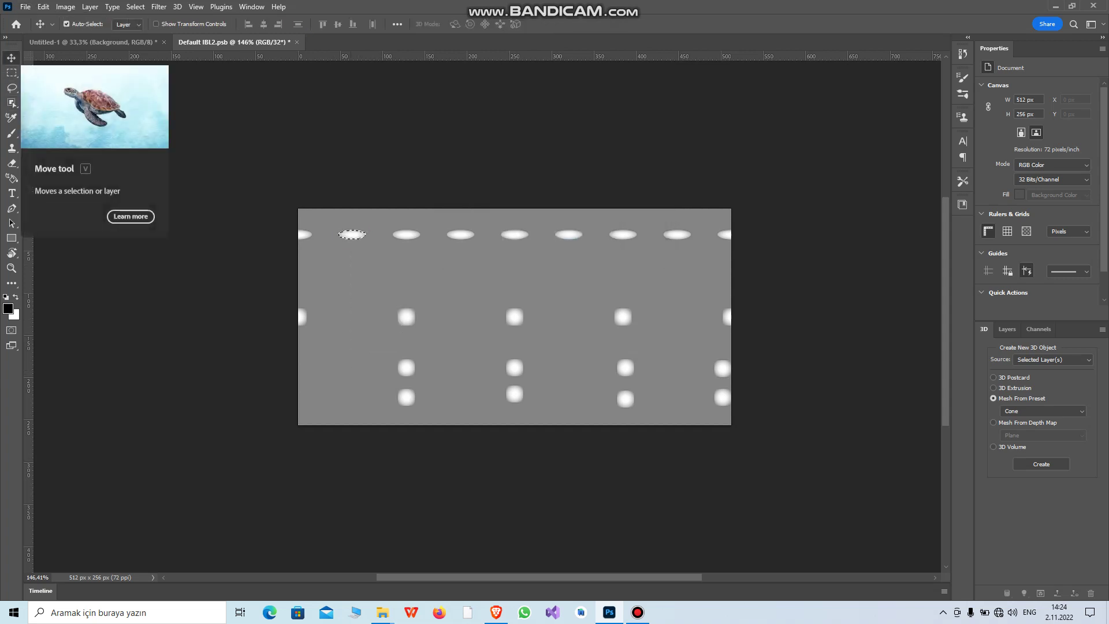
{"action": "left_click_drag", "start_coordinate": [352, 234], "coordinate": [350, 388]}
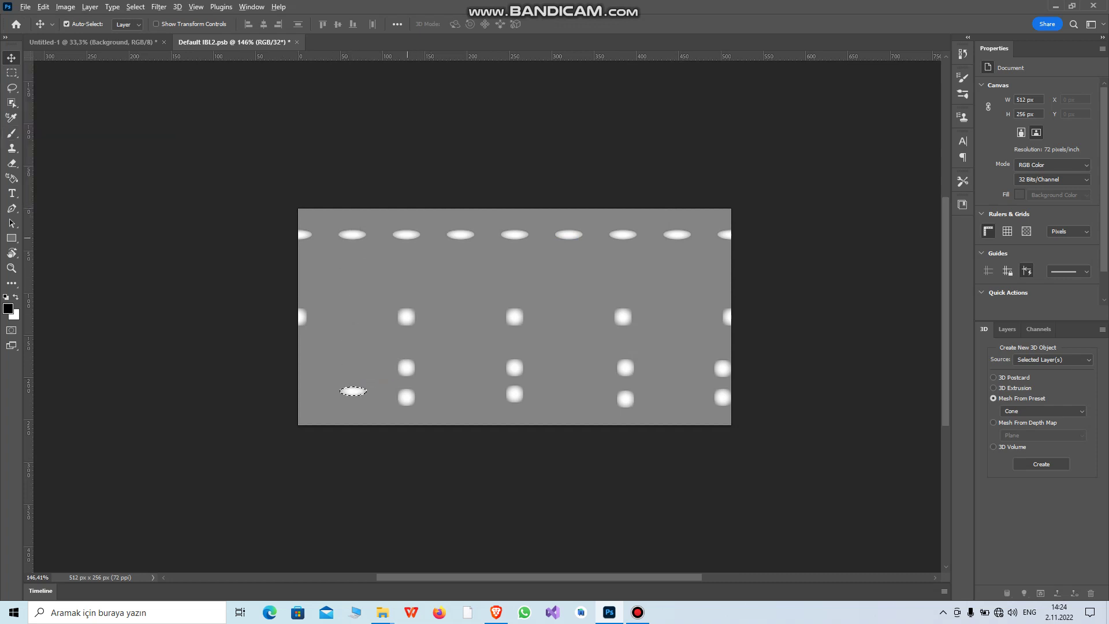
{"action": "left_click_drag", "start_coordinate": [406, 234], "coordinate": [507, 218]}
{"action": "left_click_drag", "start_coordinate": [452, 381], "coordinate": [571, 398]}
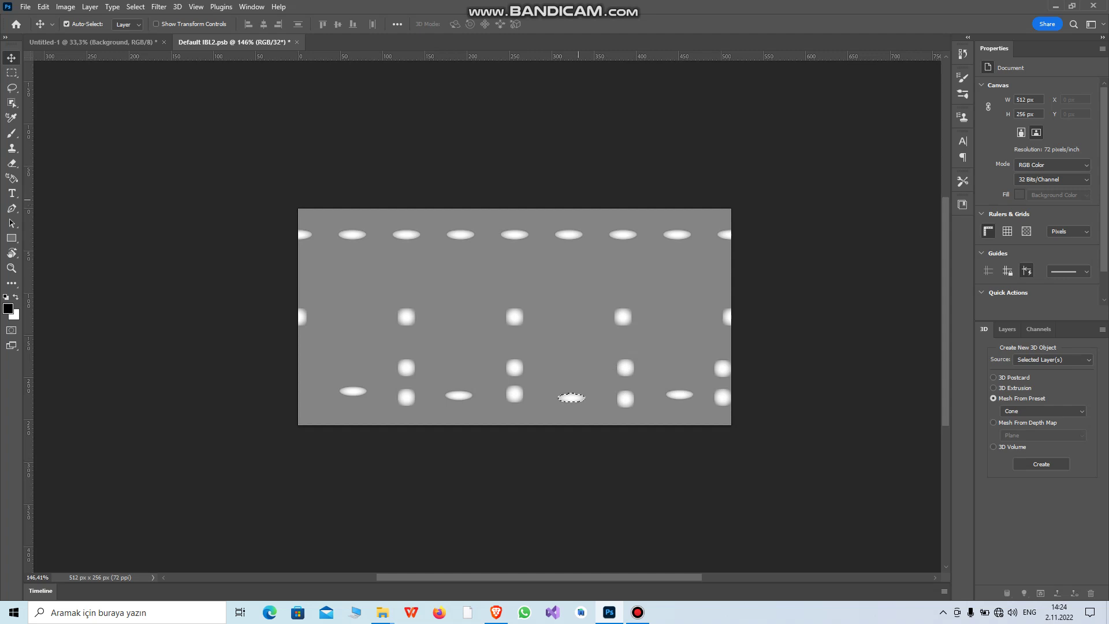
{"action": "key", "text": "ctrl+s"}
{"action": "key", "text": "ctrl+w"}
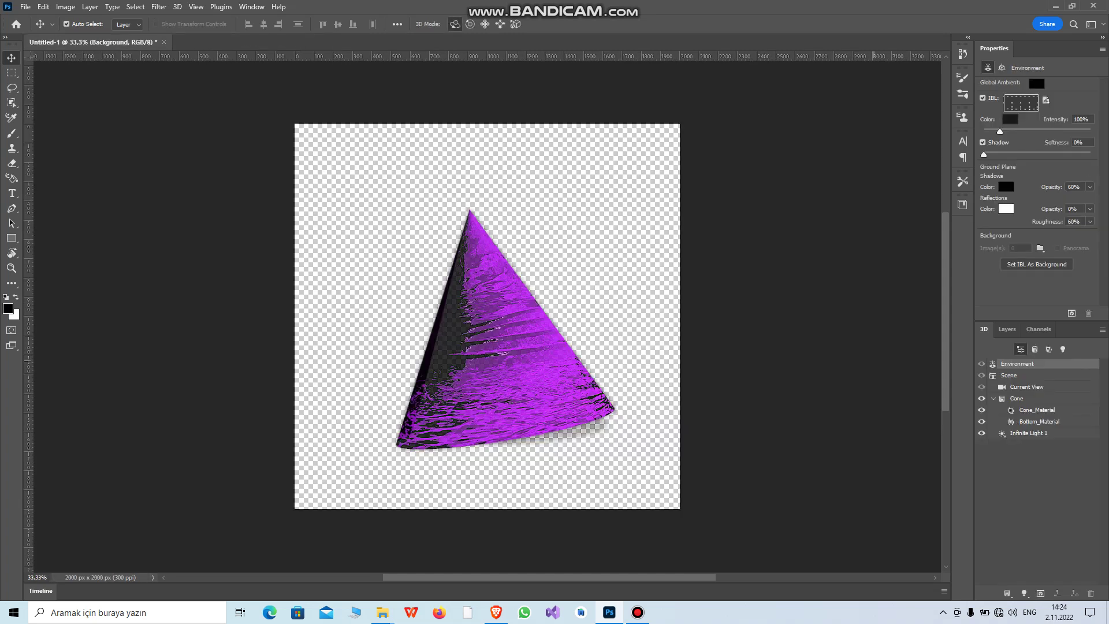
Create a new white 2000 x 2000 pixel, 300 ppi, 8-bit RGB texture for the environment's image-based light
{"action": "left_click", "coordinate": [1046, 100]}
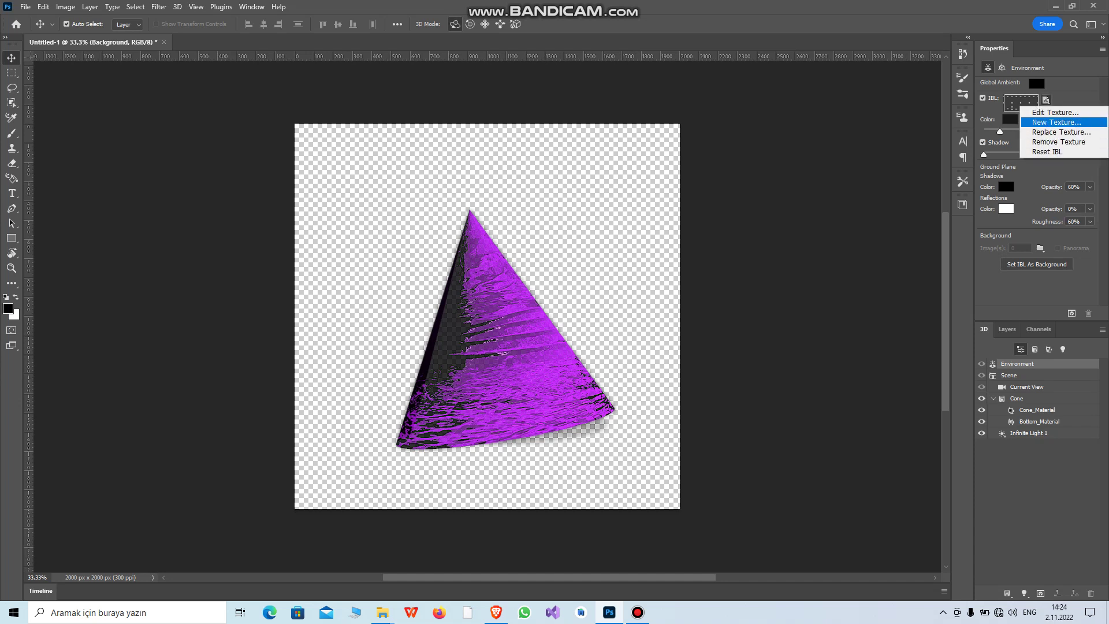
{"action": "left_click", "coordinate": [1057, 122]}
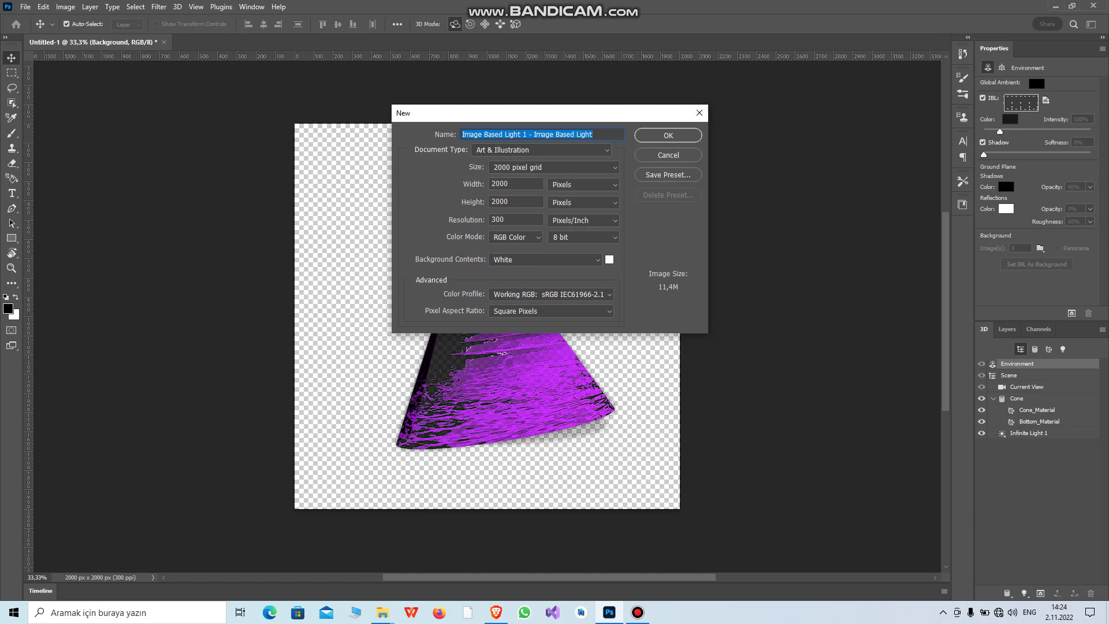
{"action": "left_click", "coordinate": [699, 113]}
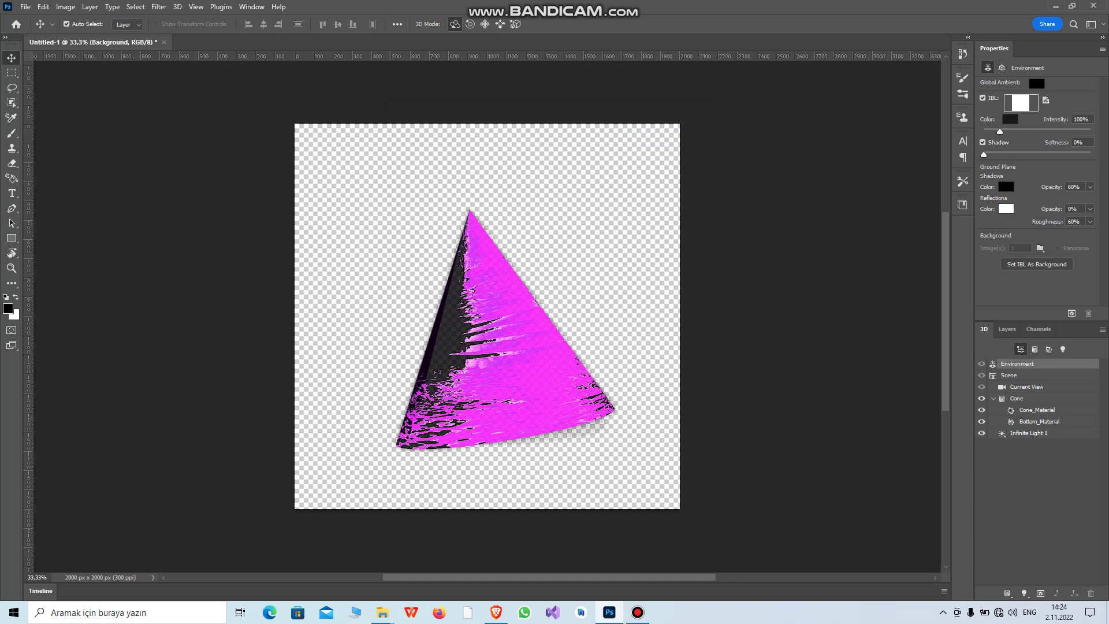
Open the new image-based light texture for viewing and return to the Untitled-1 document
{"action": "left_click", "coordinate": [1045, 100]}
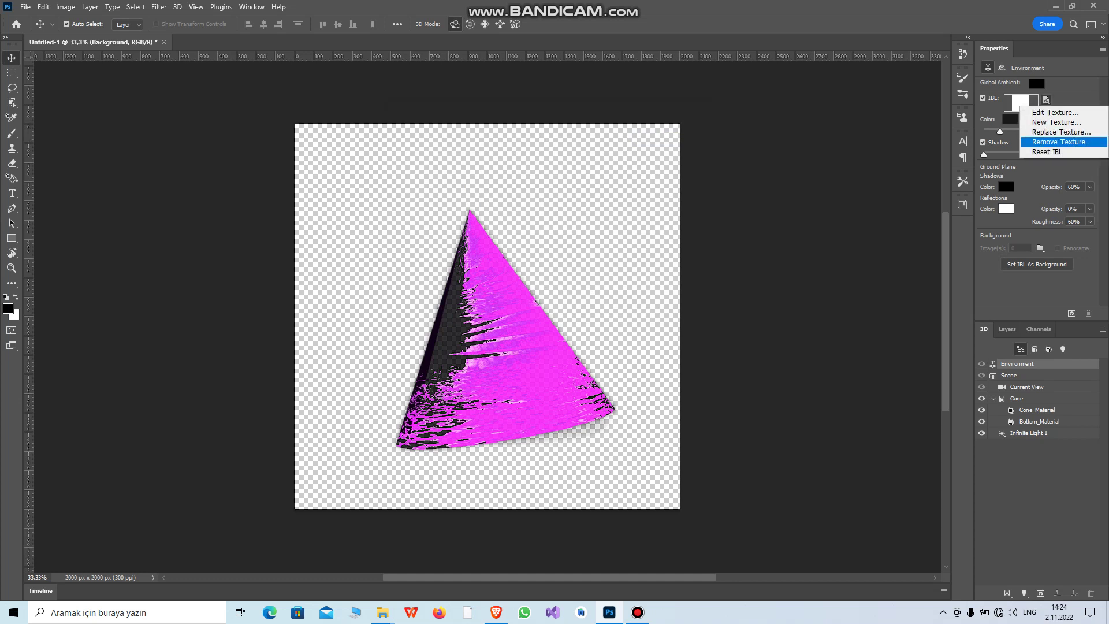
{"action": "left_click", "coordinate": [1055, 112]}
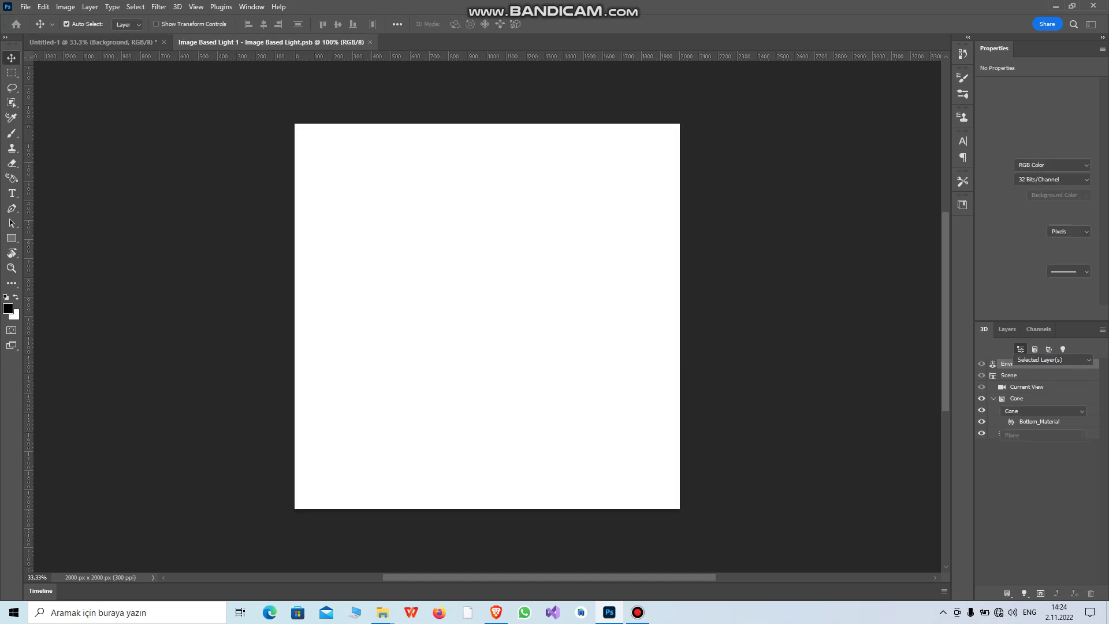
{"action": "left_click", "coordinate": [93, 42]}
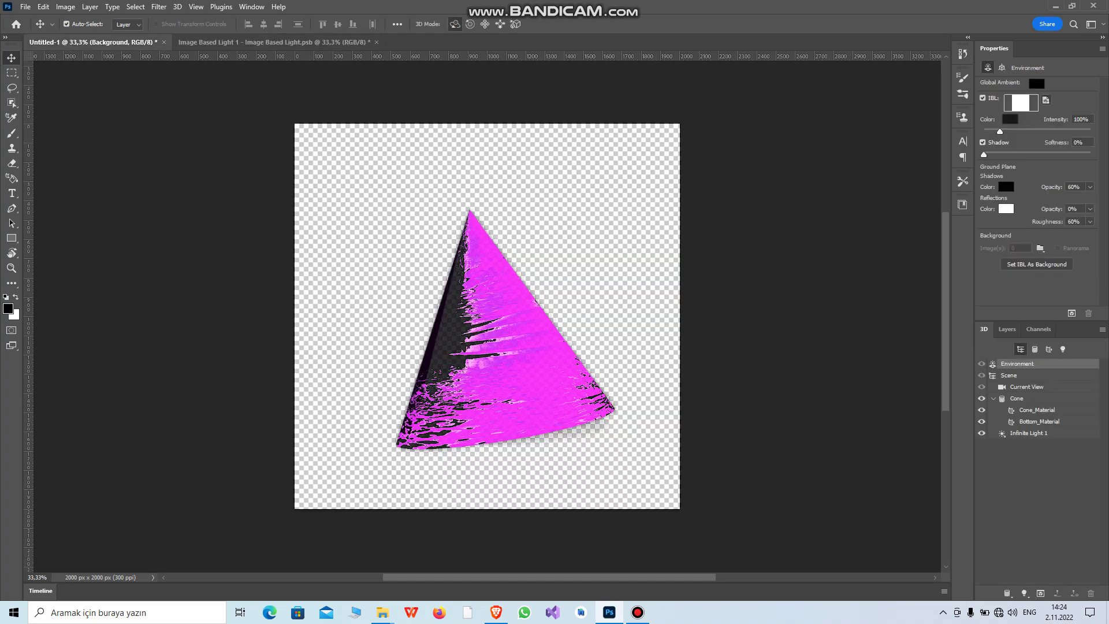
Replace the environment's image-based light texture with Muze-aydinlatma-isik.tif from the ışık folder on the desktop
{"action": "left_click", "coordinate": [1045, 100]}
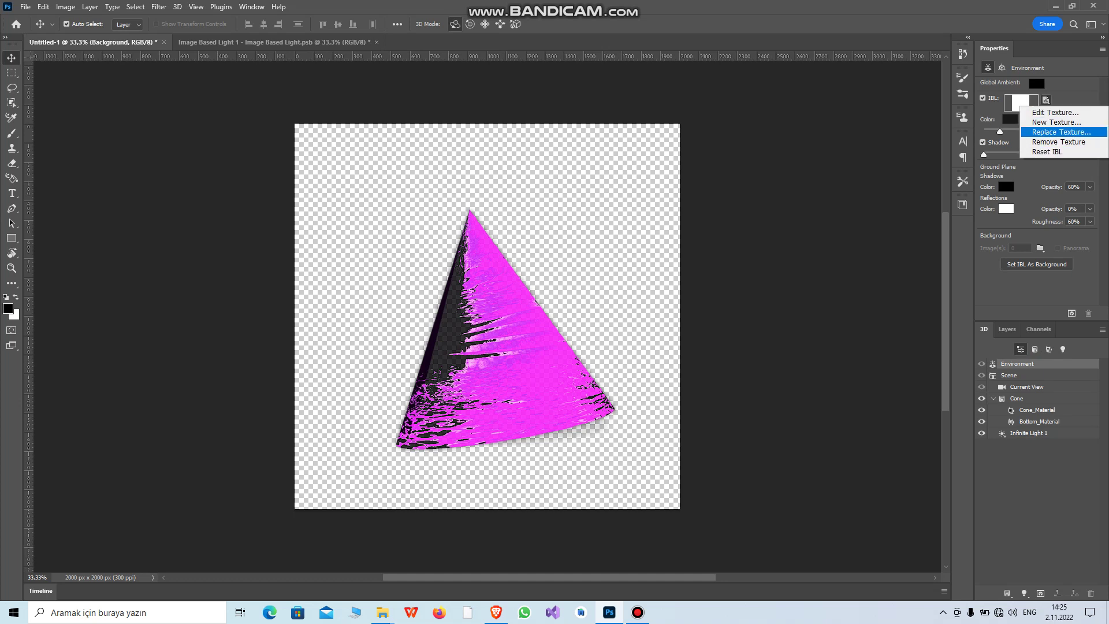
{"action": "left_click", "coordinate": [1059, 132]}
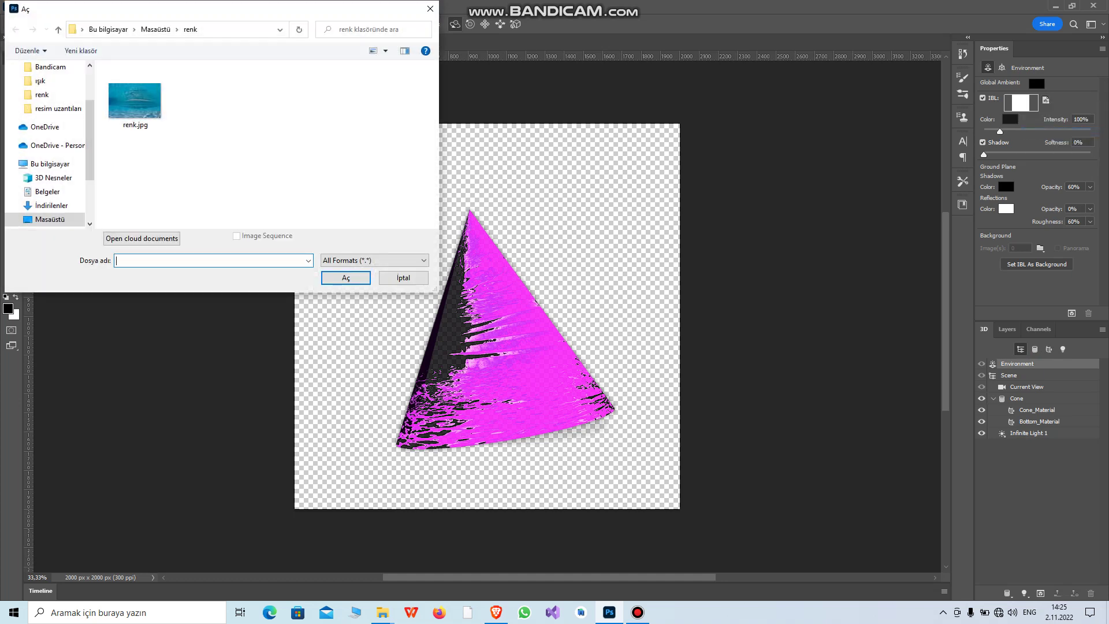
{"action": "left_click", "coordinate": [49, 219]}
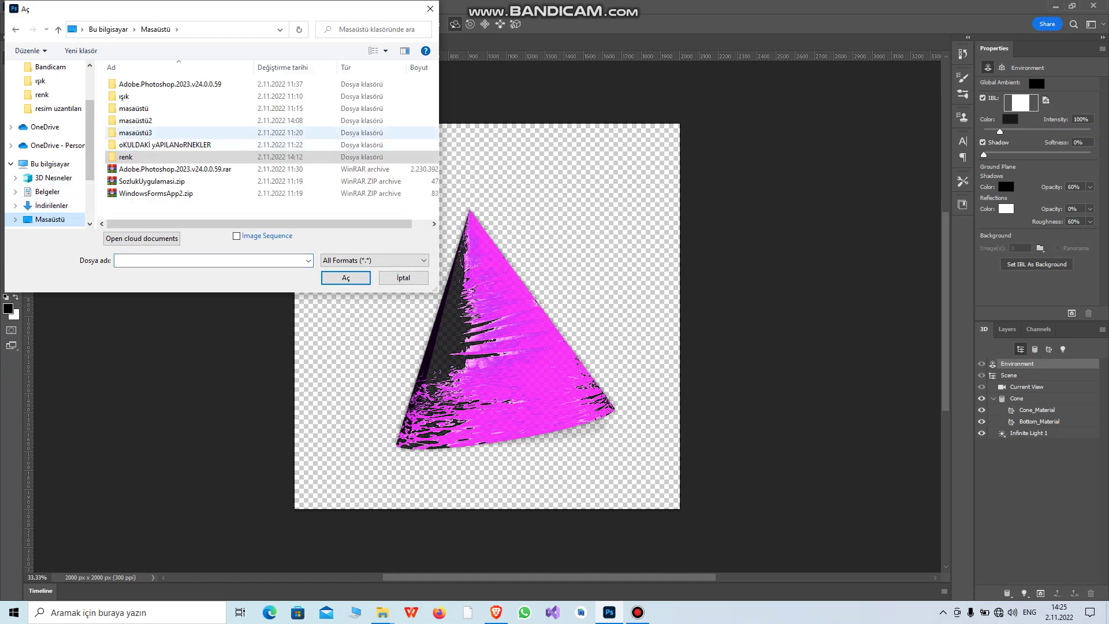
{"action": "double_click", "coordinate": [124, 96]}
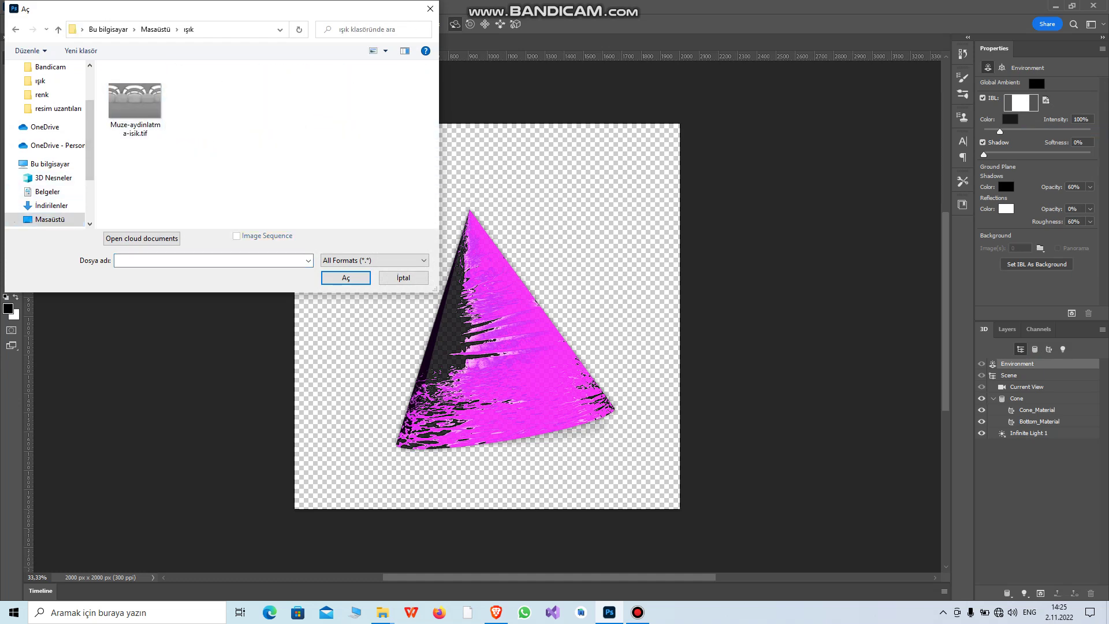
{"action": "left_click_drag", "start_coordinate": [178, 145], "coordinate": [125, 96]}
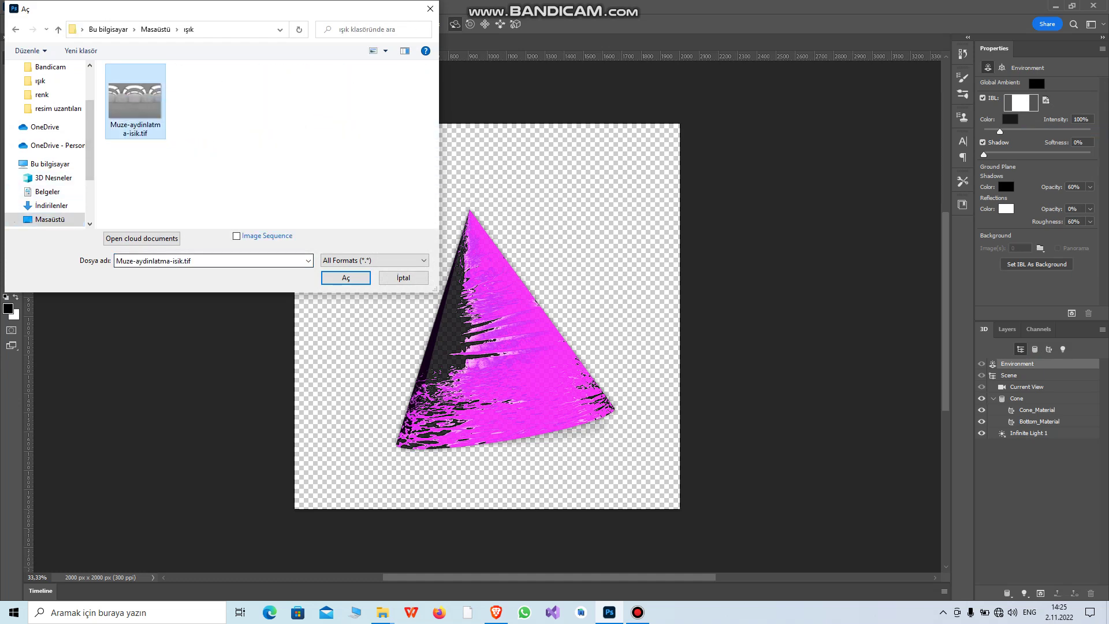
{"action": "left_click", "coordinate": [345, 277]}
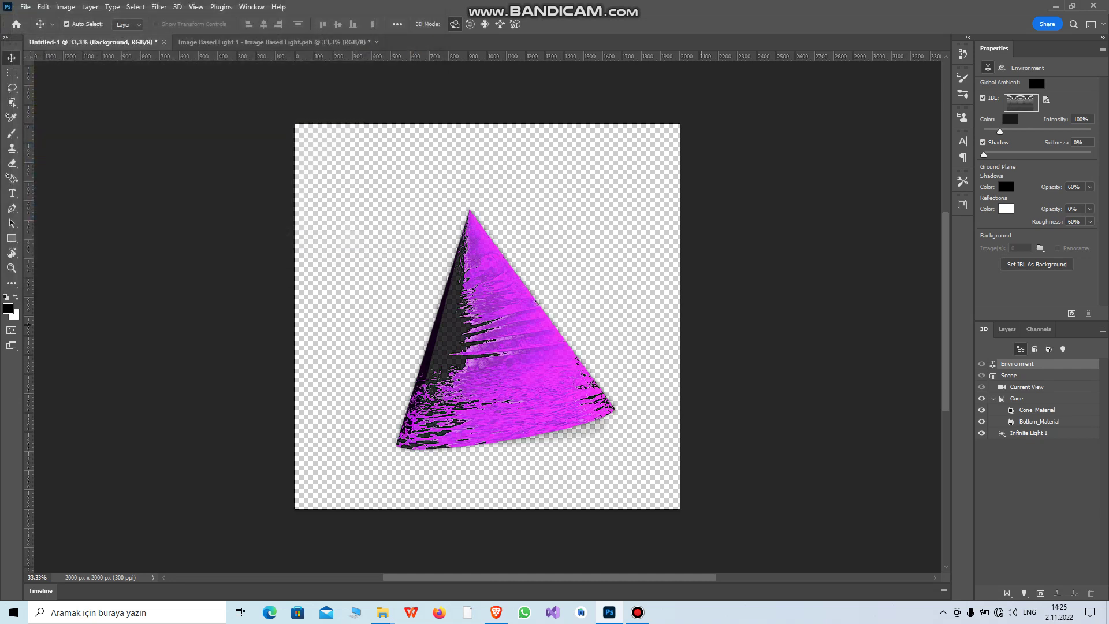
{"action": "left_click", "coordinate": [1046, 101]}
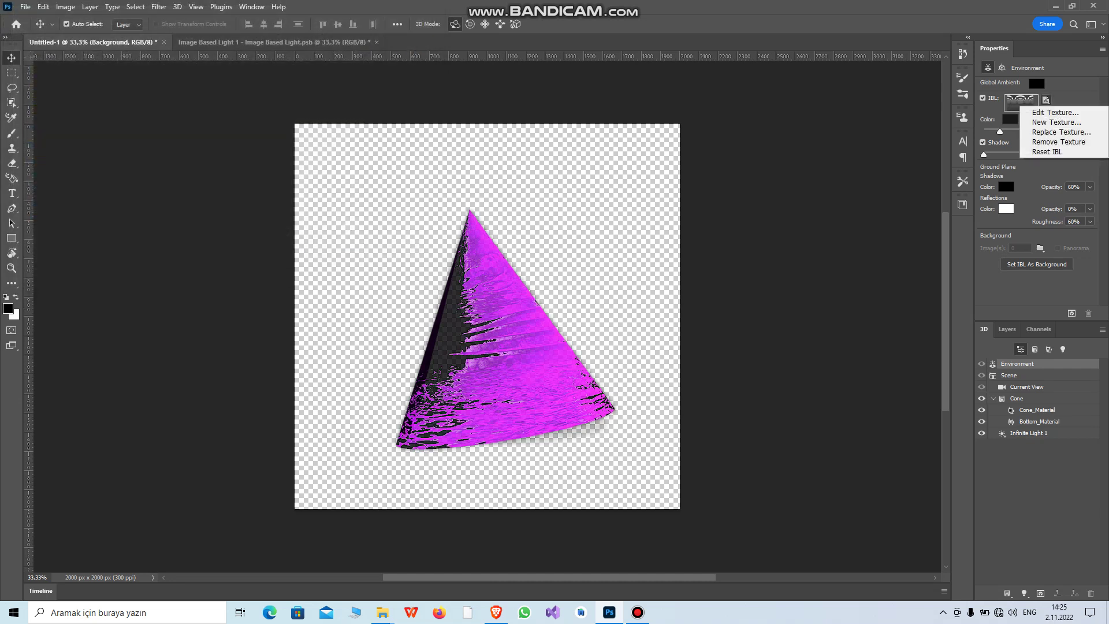
{"action": "left_click", "coordinate": [861, 218]}
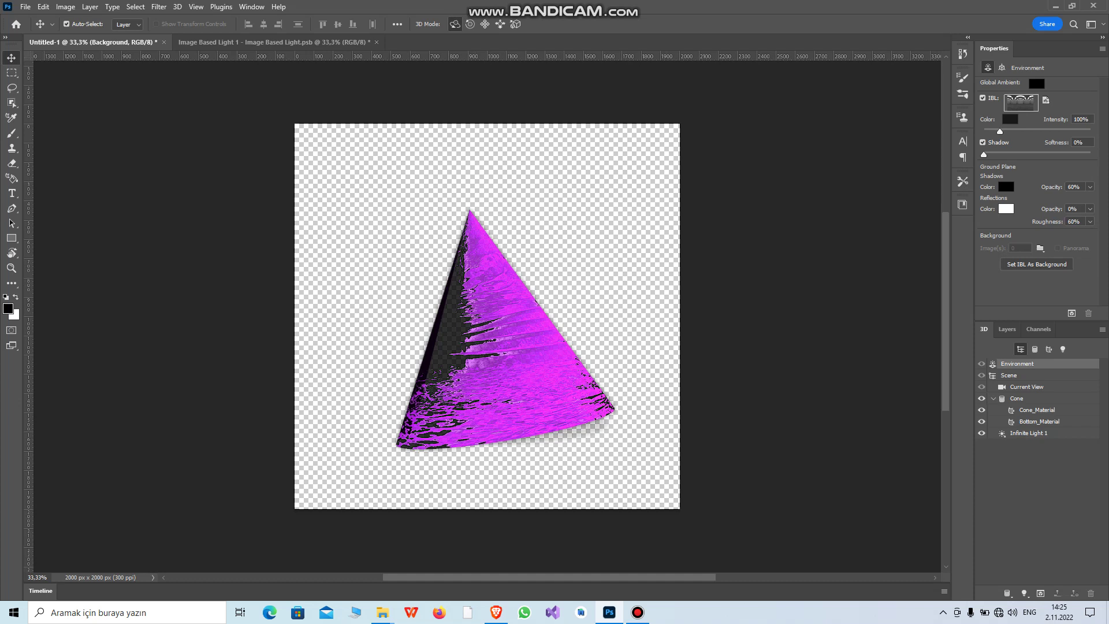
Set the image-based light's intensity to 79%
{"action": "left_click_drag", "start_coordinate": [999, 131], "coordinate": [1012, 131]}
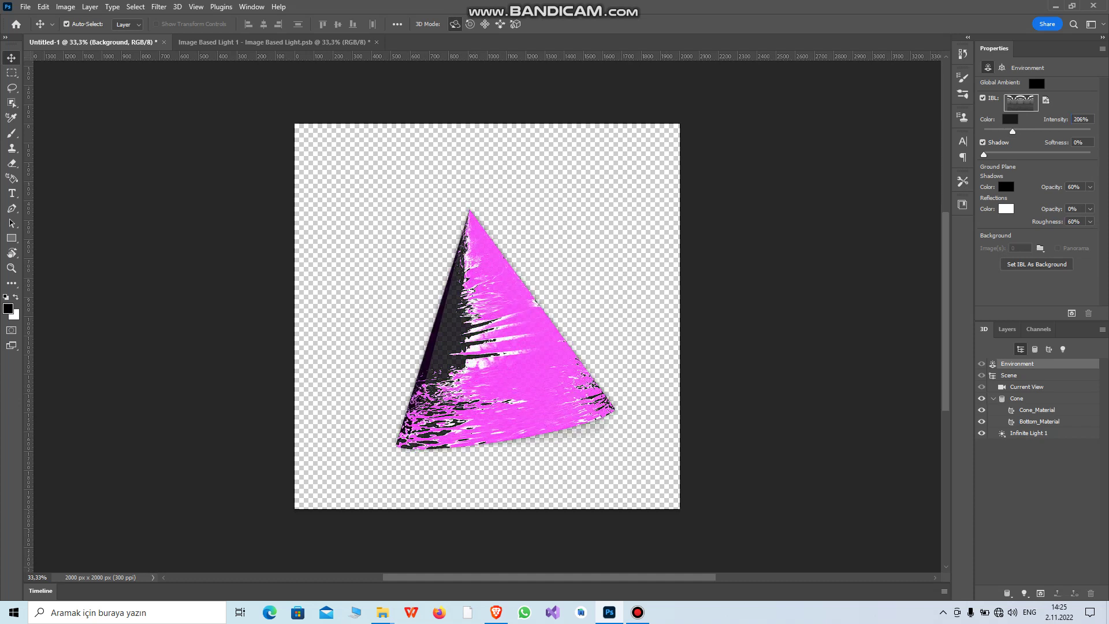
{"action": "type", "text": "79"}
{"action": "key", "text": "Return"}
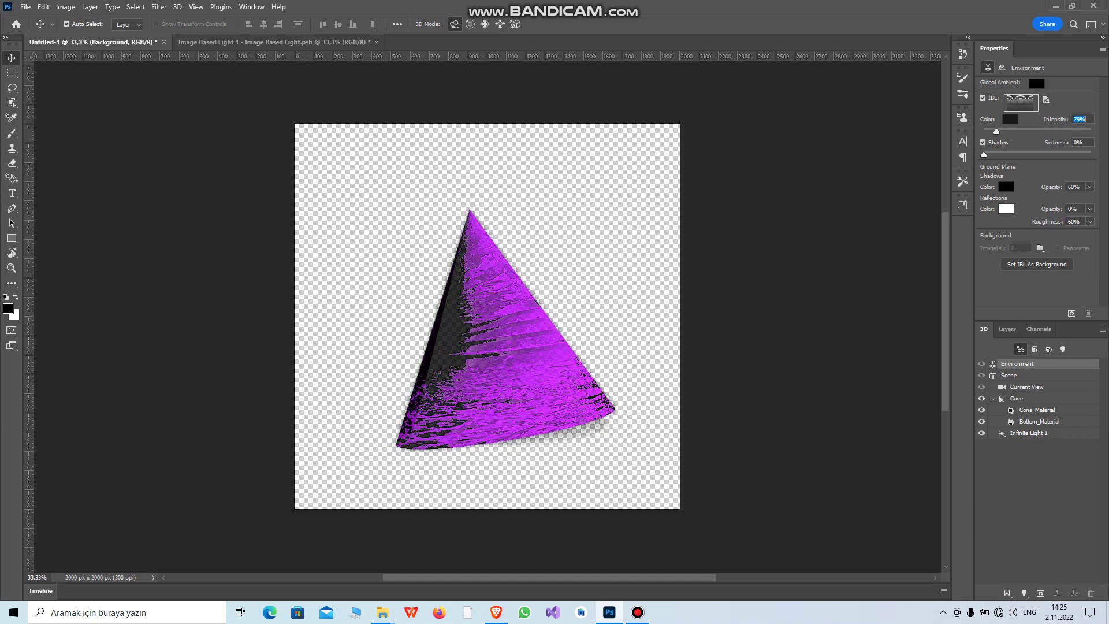
{"action": "left_click", "coordinate": [1037, 83]}
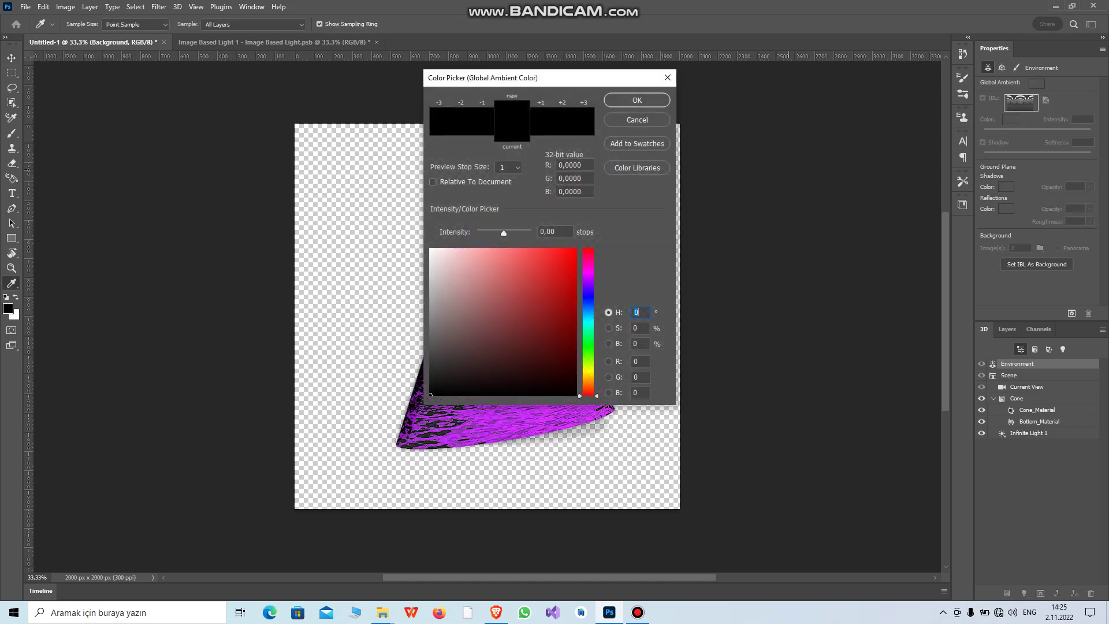
{"action": "left_click", "coordinate": [492, 301]}
{"action": "left_click", "coordinate": [588, 313]}
{"action": "left_click", "coordinate": [588, 331]}
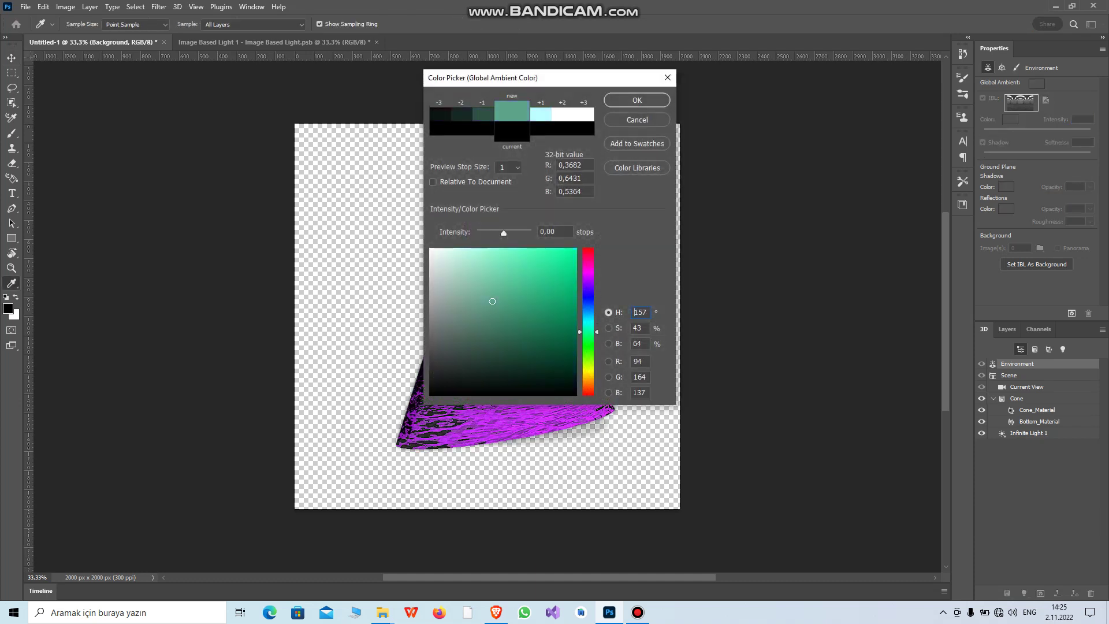
{"action": "left_click", "coordinate": [588, 320]}
{"action": "left_click_drag", "start_coordinate": [480, 320], "coordinate": [455, 272]}
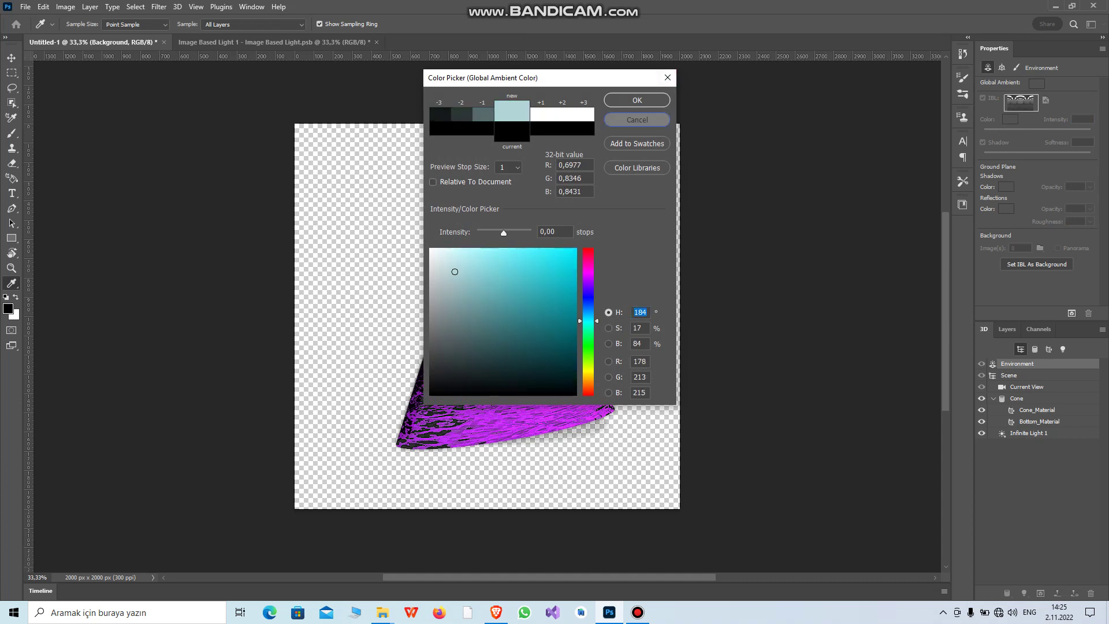
{"action": "left_click", "coordinate": [637, 120]}
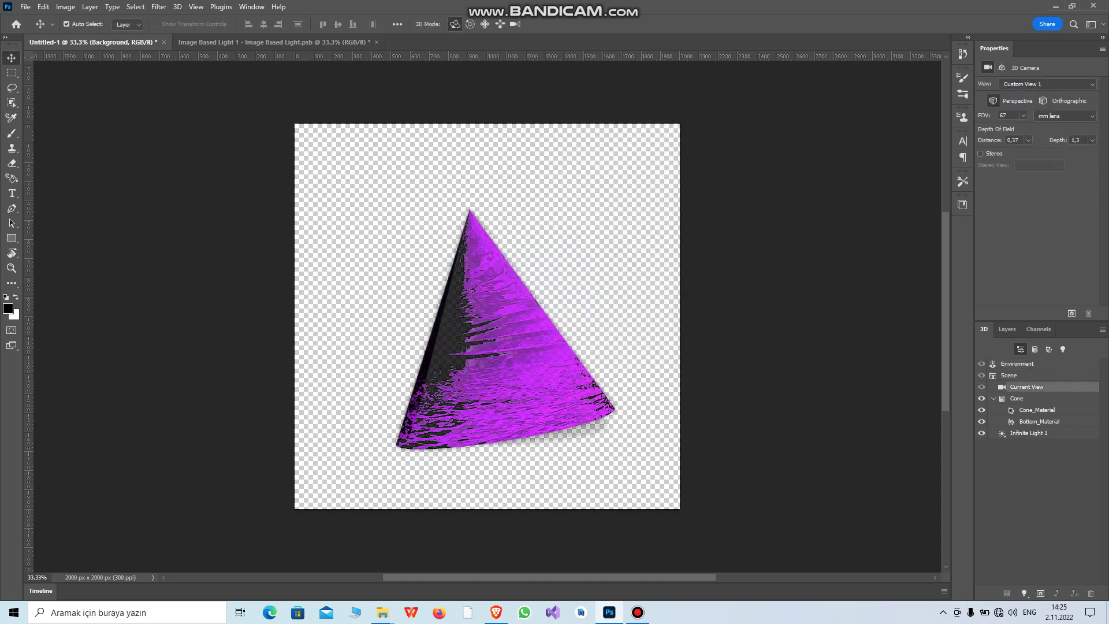
Change the environment's image-based light colour to a pale cyan and set its intensity to 31%
{"action": "left_click", "coordinate": [1026, 375]}
{"action": "left_click", "coordinate": [1025, 364]}
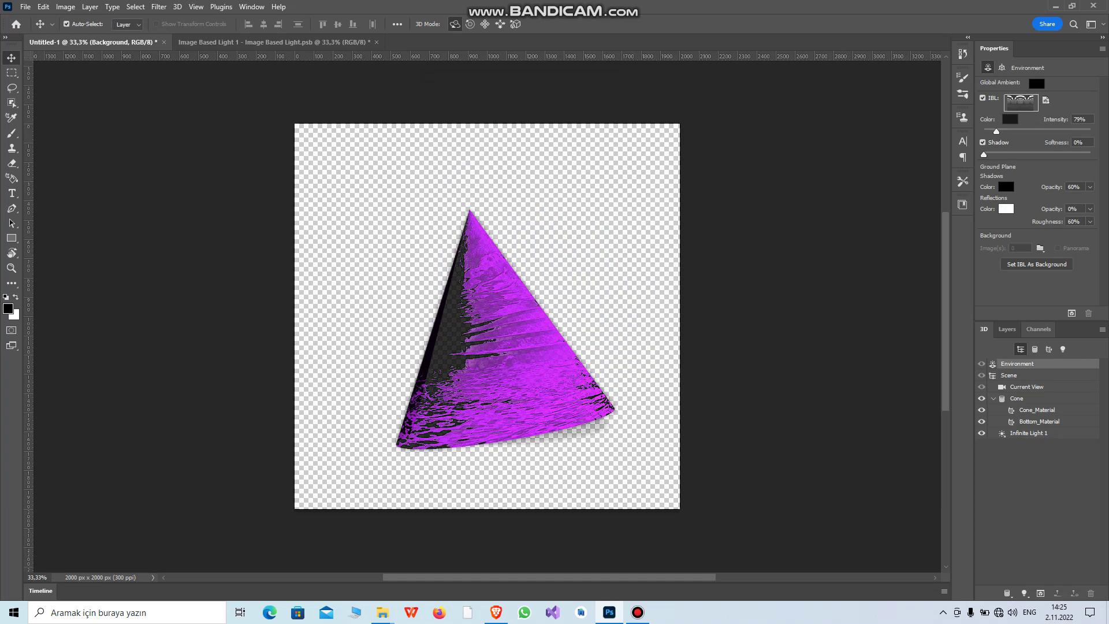
{"action": "left_click", "coordinate": [1009, 119]}
{"action": "left_click", "coordinate": [451, 291]}
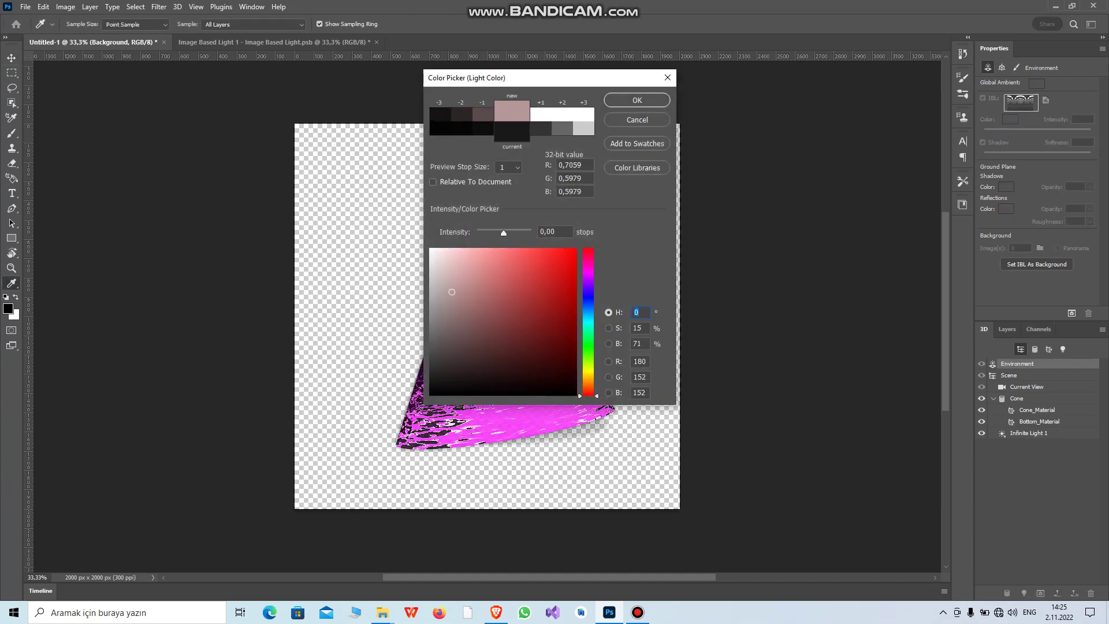
{"action": "mouse_move", "coordinate": [588, 271]}
{"action": "left_mouse_down"}
{"action": "mouse_move", "coordinate": [588, 248]}
{"action": "mouse_move", "coordinate": [588, 336]}
{"action": "mouse_move", "coordinate": [588, 321]}
{"action": "left_mouse_up"}
{"action": "left_click", "coordinate": [451, 262]}
{"action": "left_click", "coordinate": [637, 100]}
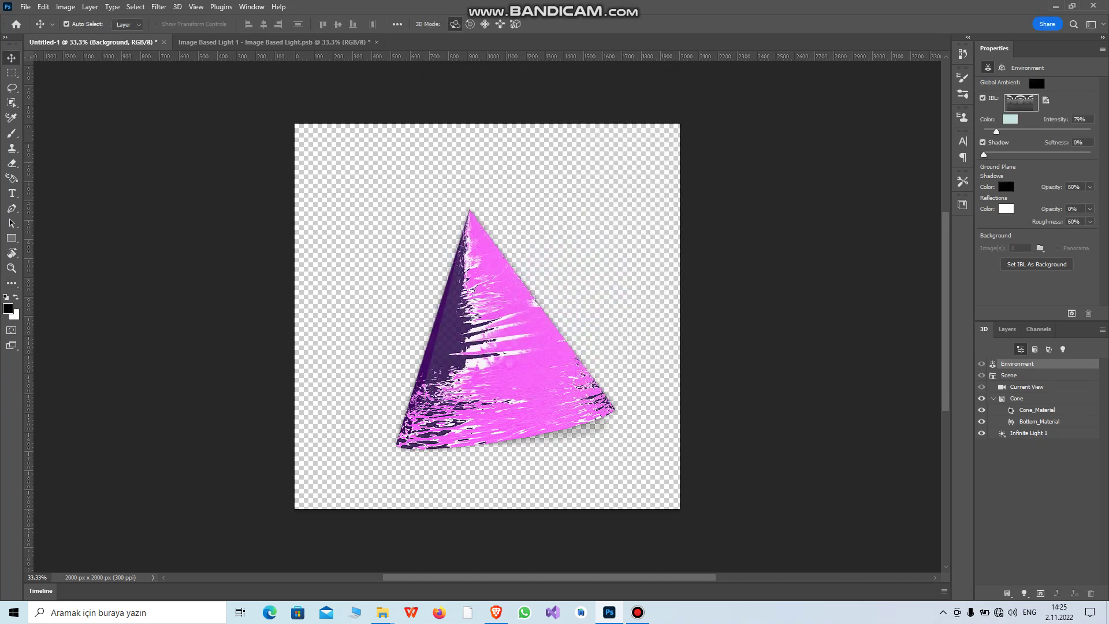
{"action": "mouse_move", "coordinate": [996, 131]}
{"action": "left_mouse_down"}
{"action": "mouse_move", "coordinate": [1027, 131]}
{"action": "mouse_move", "coordinate": [988, 132]}
{"action": "left_mouse_up"}
Set the global ambient colour to blue (H 217, S 56, B 72) and the image-based light's shadow softness to 13%
{"action": "left_click", "coordinate": [1037, 83]}
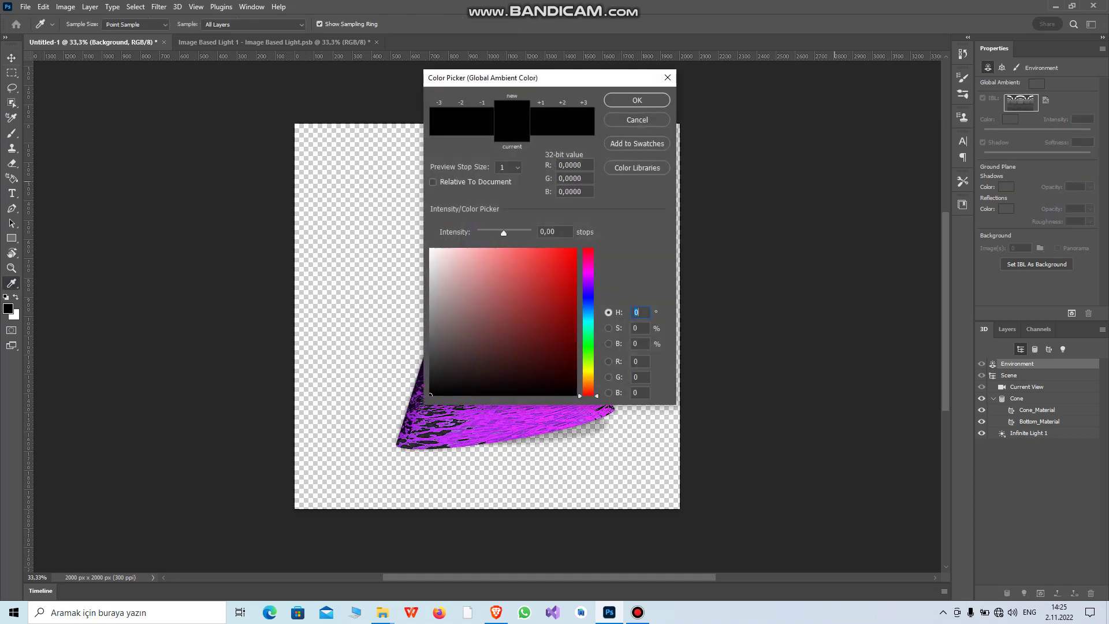
{"action": "type", "text": "217"}
{"action": "left_click", "coordinate": [512, 290]}
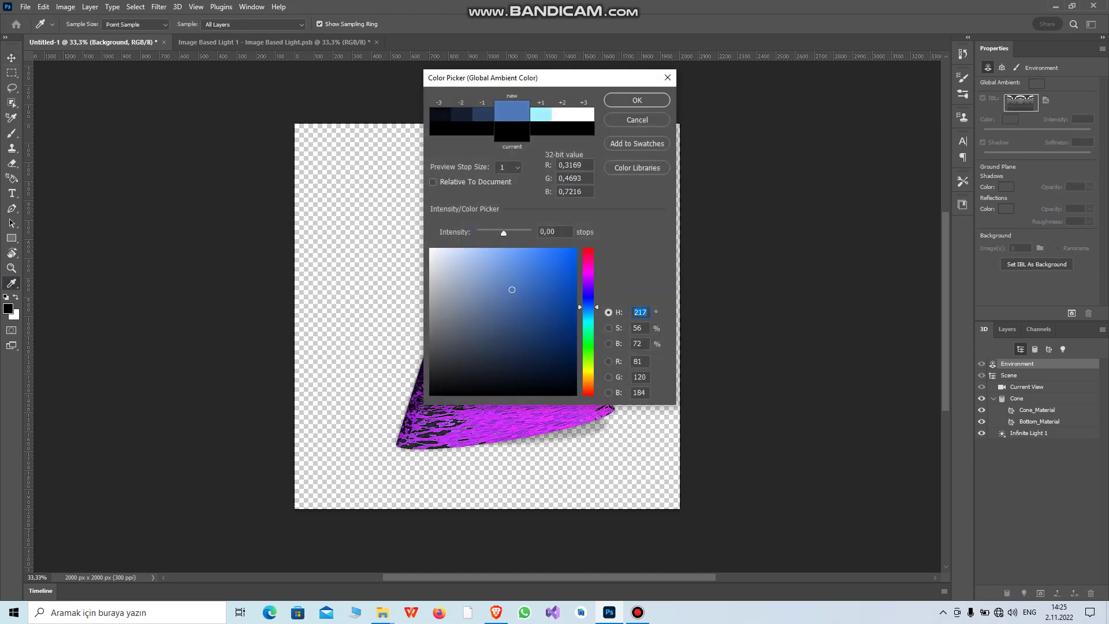
{"action": "left_click", "coordinate": [637, 100]}
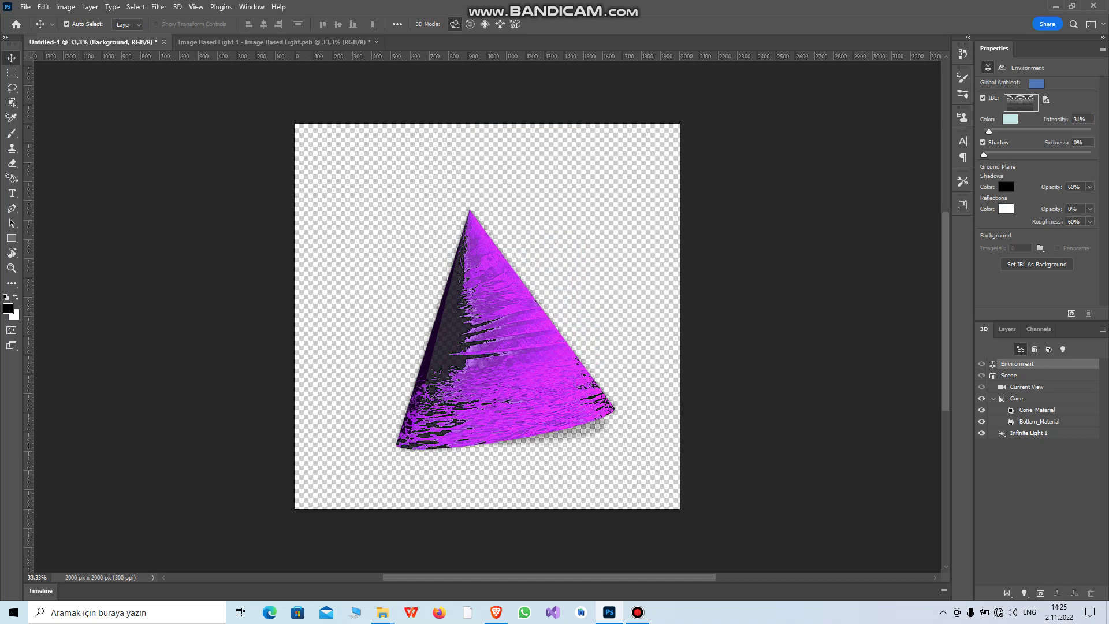
{"action": "mouse_move", "coordinate": [984, 155]}
{"action": "left_mouse_down"}
{"action": "mouse_move", "coordinate": [1038, 154]}
{"action": "mouse_move", "coordinate": [997, 154]}
{"action": "left_mouse_up"}
Remove the image-based light texture and reset the light to its default texture
{"action": "left_click", "coordinate": [1045, 100]}
{"action": "left_click", "coordinate": [1059, 141]}
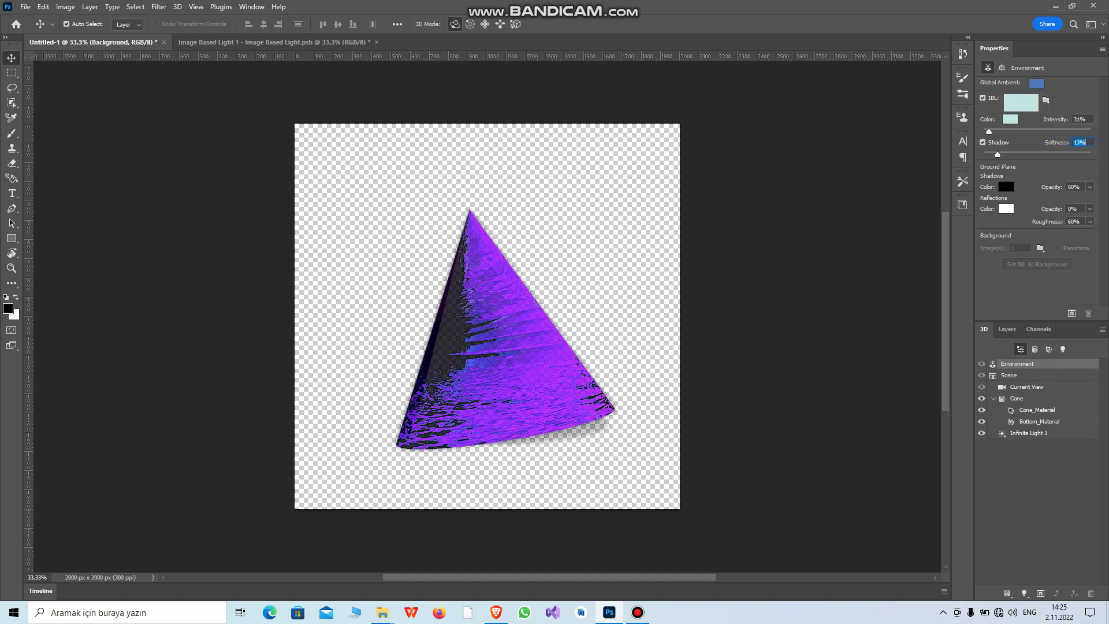
{"action": "left_click", "coordinate": [1045, 100]}
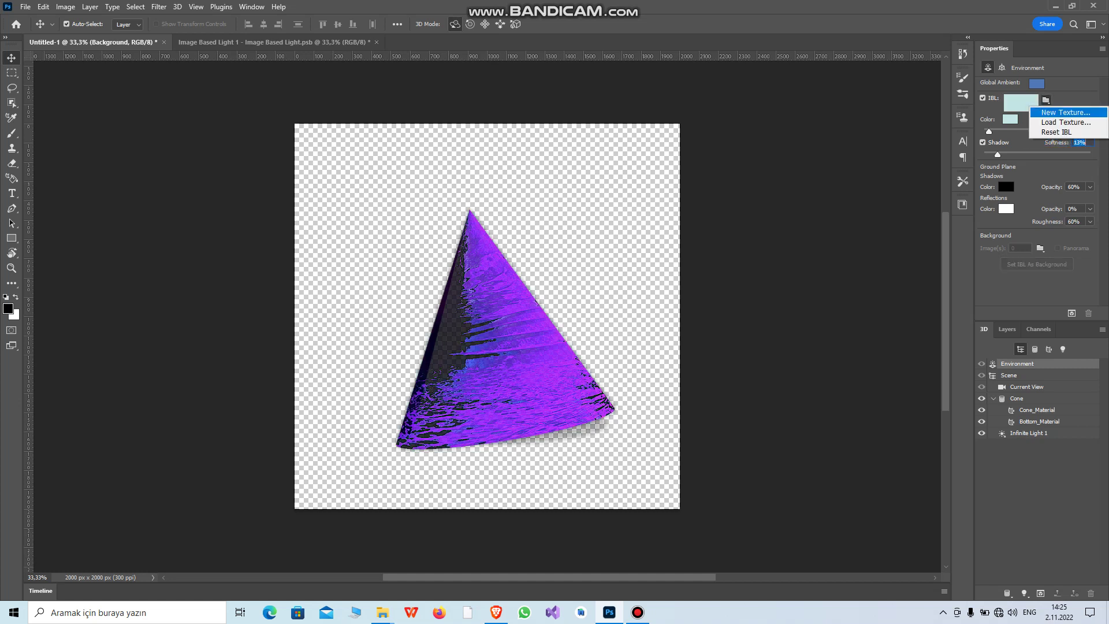
{"action": "left_click", "coordinate": [1057, 132]}
{"action": "key", "text": "Return"}
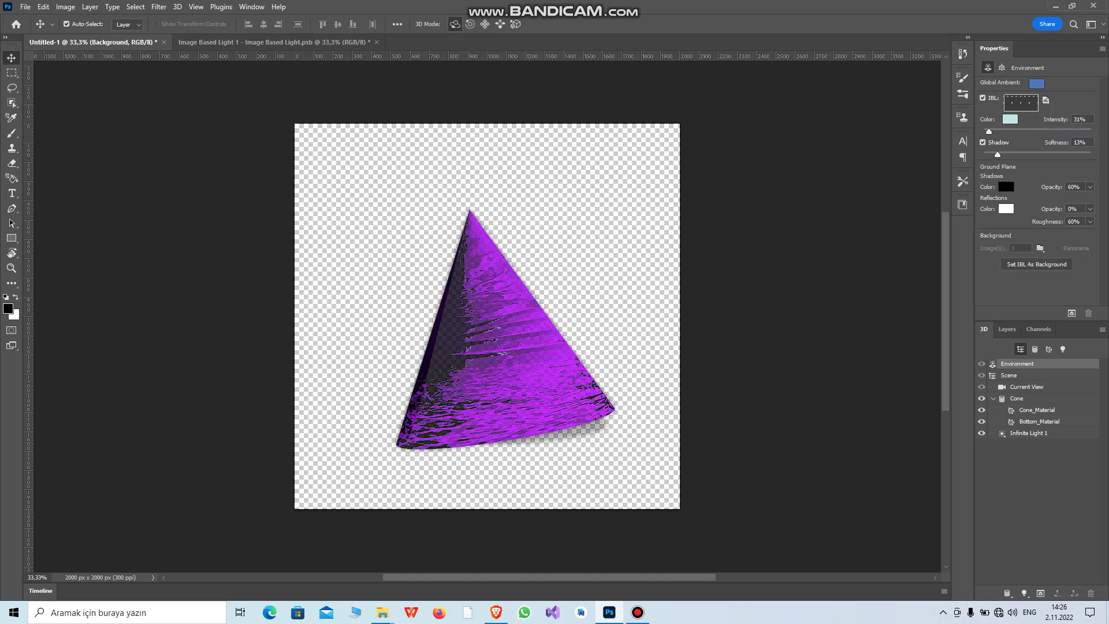
Set the ground plane reflections to 81% opacity and 0% roughness, and the image-based light's intensity to 57%
{"action": "left_click", "coordinate": [1006, 187]}
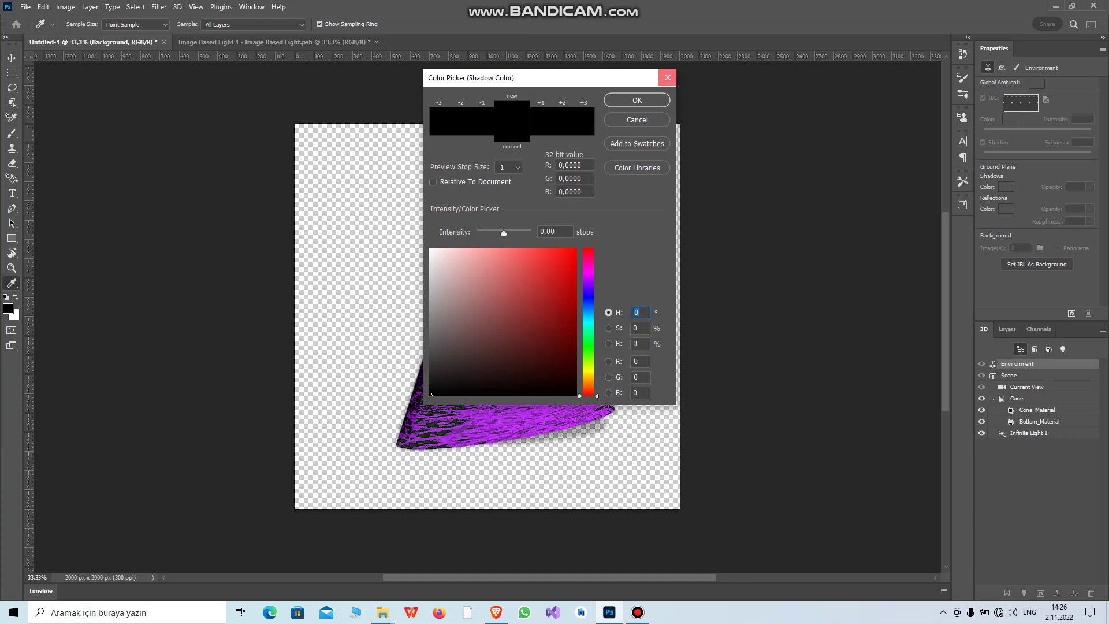
{"action": "left_click", "coordinate": [668, 78]}
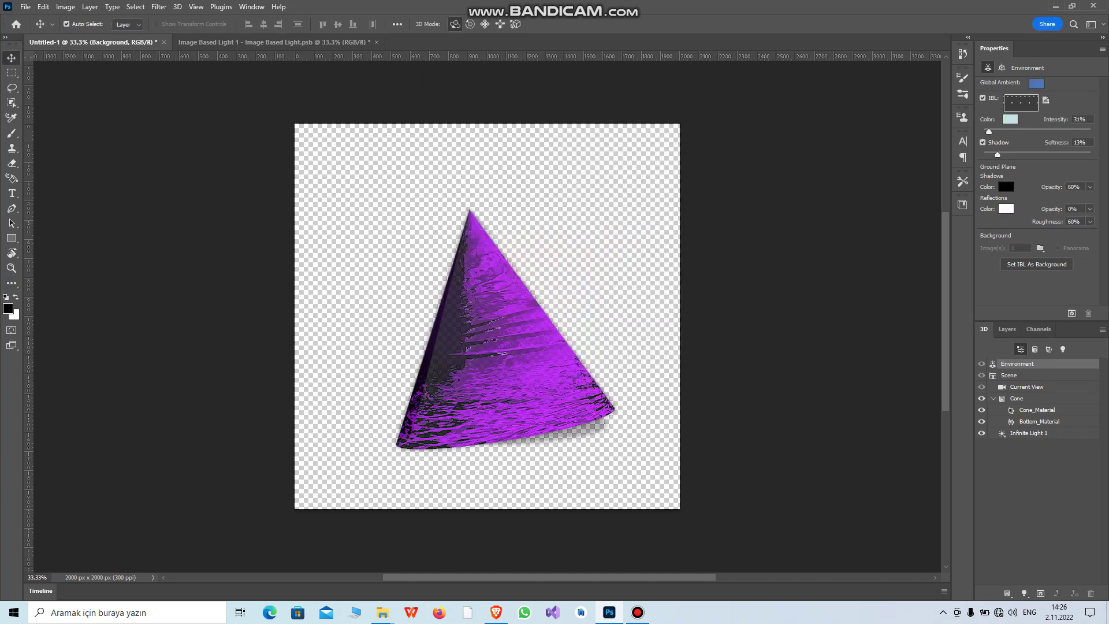
{"action": "left_click", "coordinate": [1090, 210]}
{"action": "left_click_drag", "start_coordinate": [1046, 222], "coordinate": [1090, 222]}
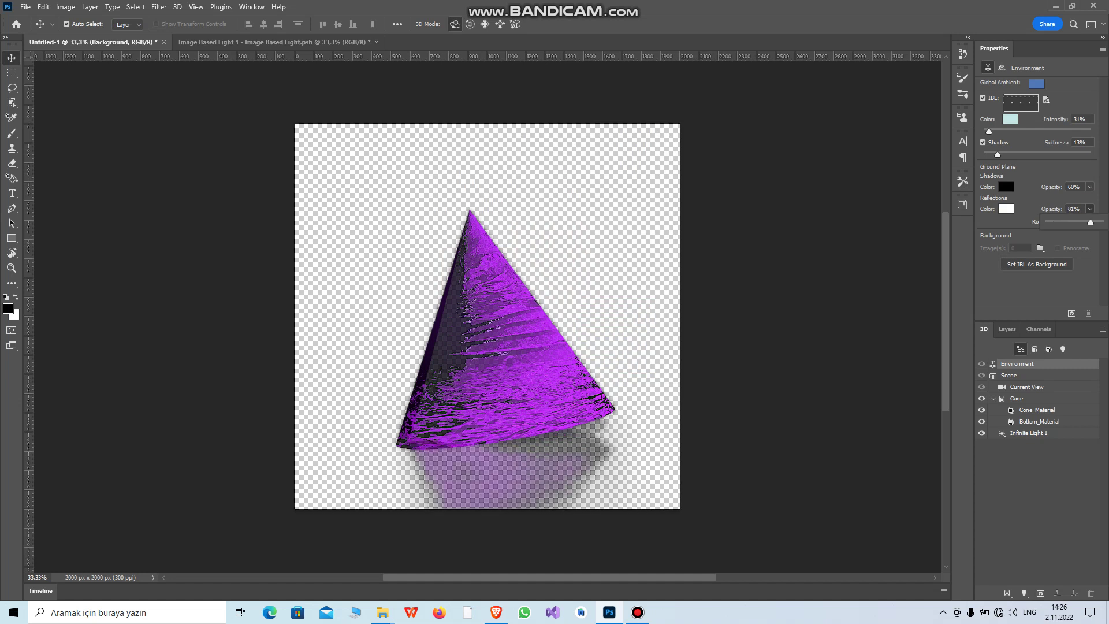
{"action": "left_click", "coordinate": [1090, 209]}
{"action": "left_click", "coordinate": [1090, 221]}
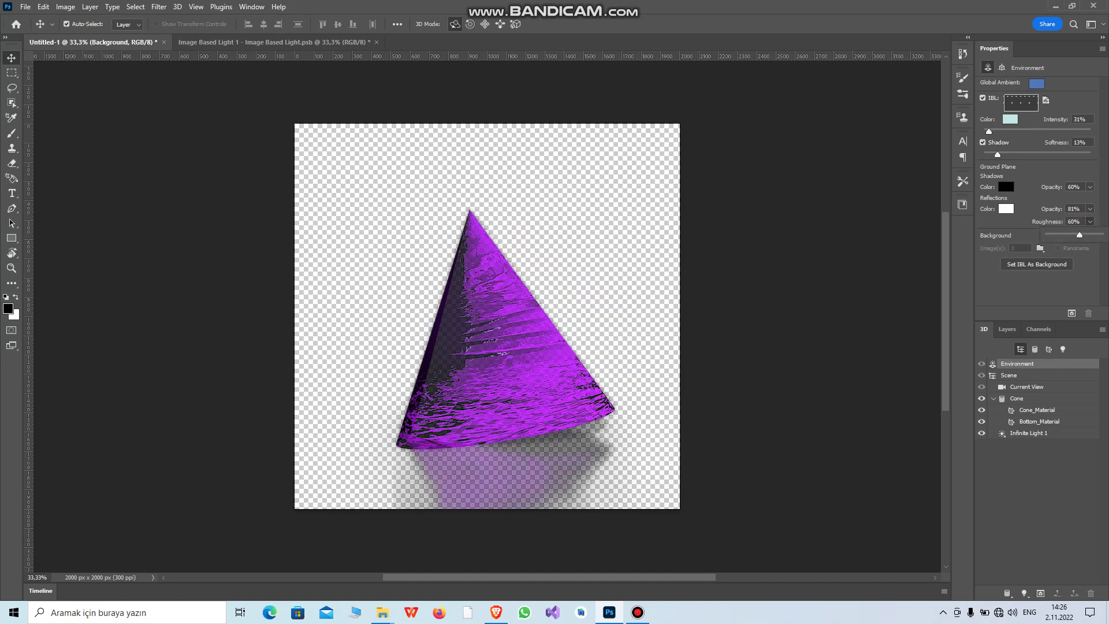
{"action": "left_click_drag", "start_coordinate": [1080, 236], "coordinate": [1090, 234]}
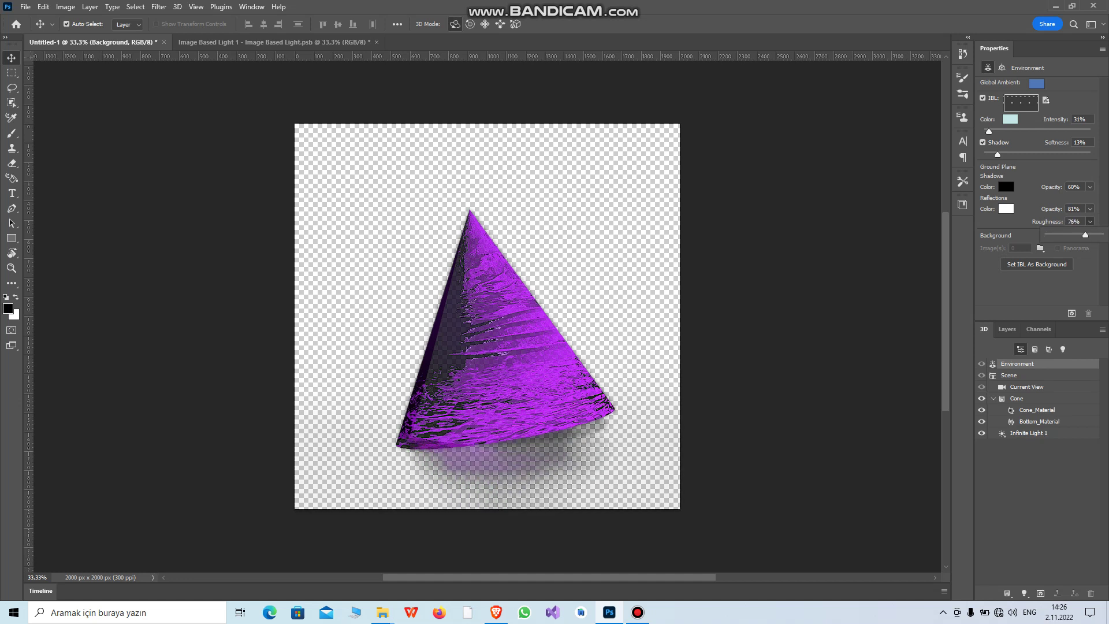
{"action": "left_click_drag", "start_coordinate": [1089, 234], "coordinate": [1049, 234]}
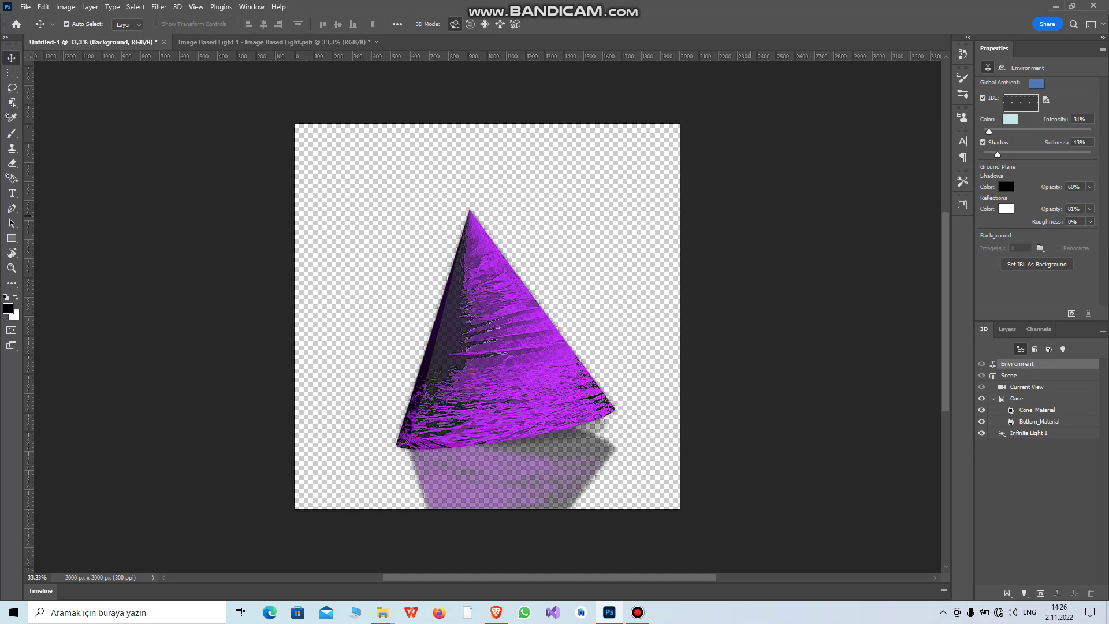
{"action": "mouse_move", "coordinate": [989, 131]}
{"action": "left_mouse_down"}
{"action": "mouse_move", "coordinate": [1018, 132]}
{"action": "mouse_move", "coordinate": [993, 132]}
{"action": "left_mouse_up"}
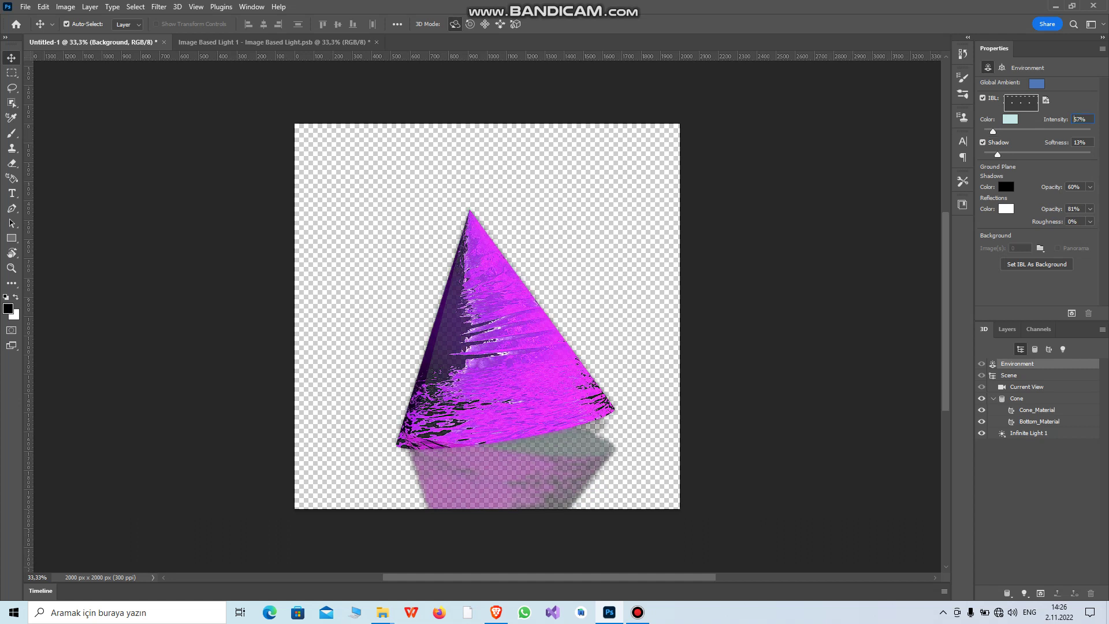
Remove the environment's image-based light texture again, then restore the default with a reset
{"action": "left_click", "coordinate": [1046, 100]}
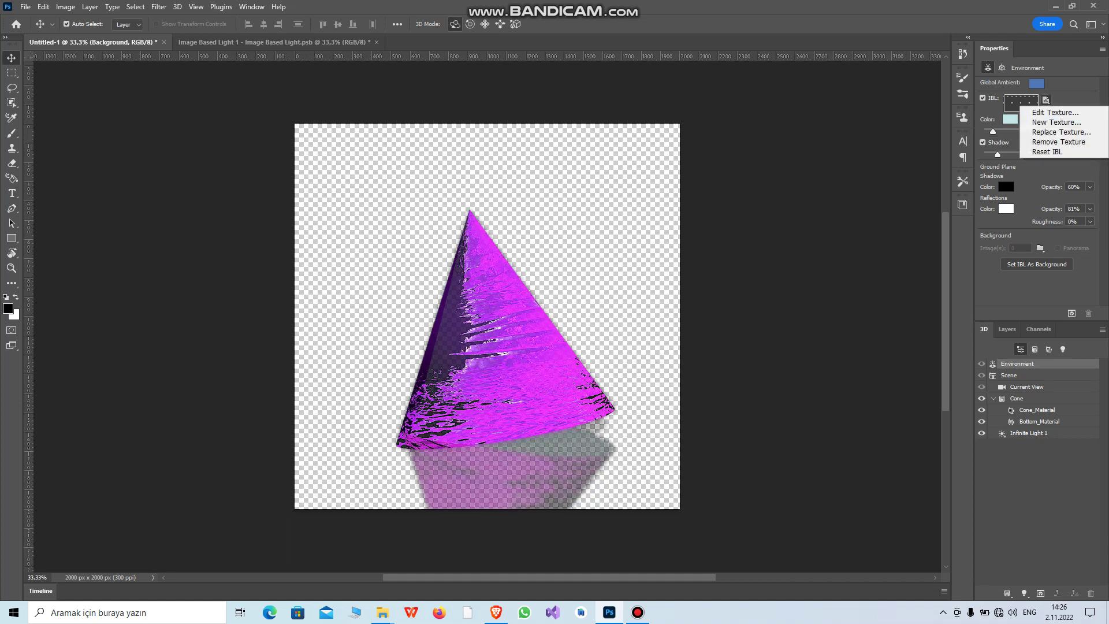
{"action": "key", "text": "Return"}
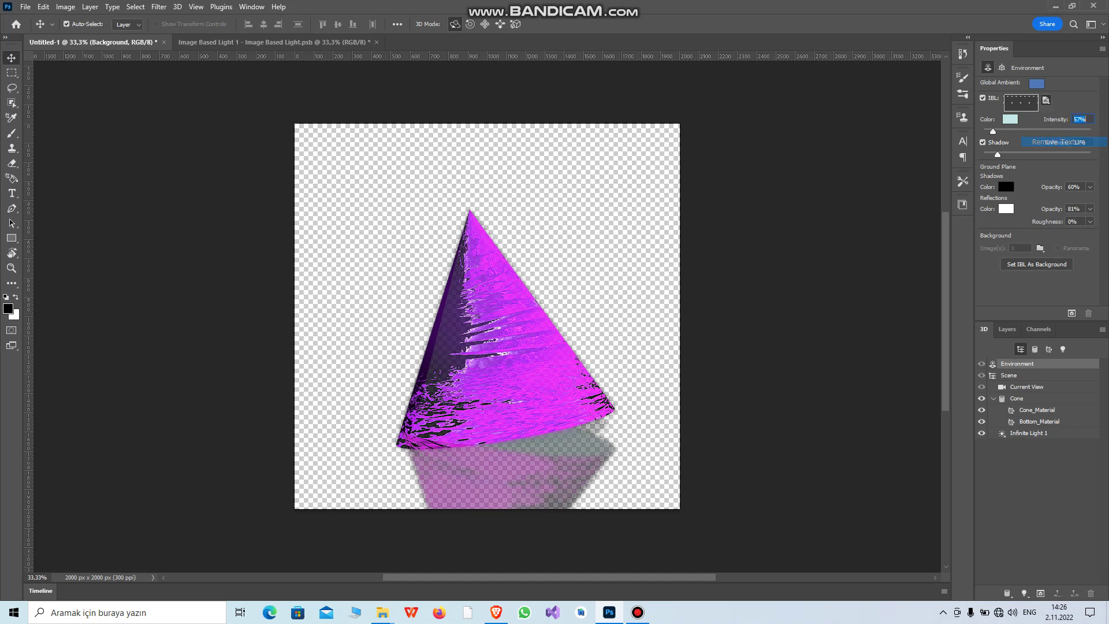
{"action": "left_click", "coordinate": [1045, 99]}
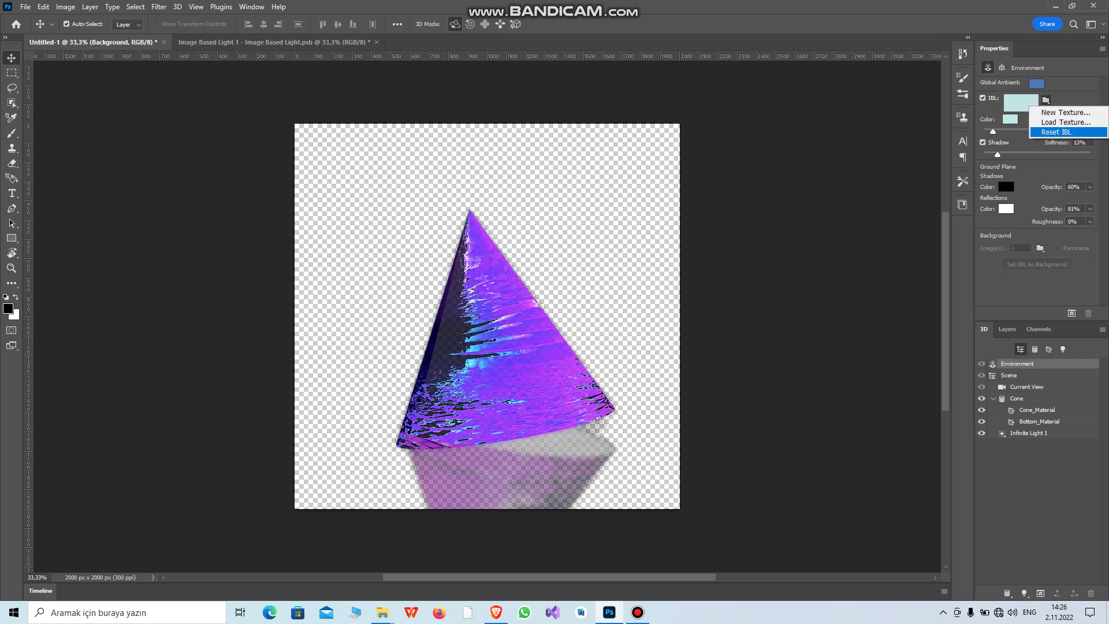
{"action": "left_click", "coordinate": [1056, 132]}
Replace the default image-based light texture with the museum lighting image Muze-aydinlatma-isik.tif
{"action": "left_click", "coordinate": [1046, 100]}
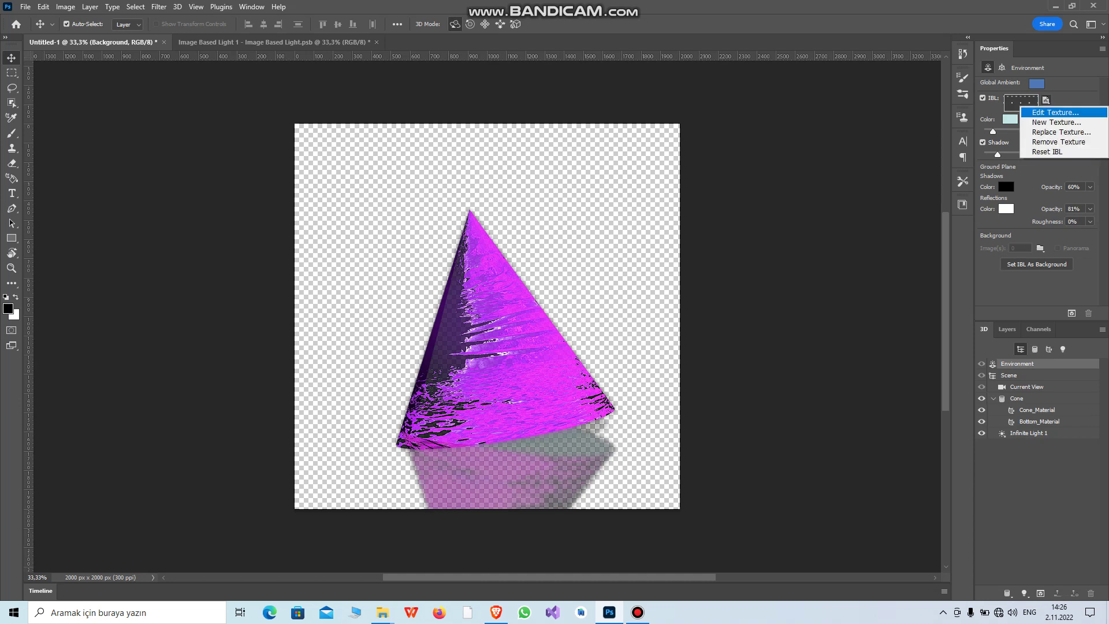
{"action": "left_click", "coordinate": [1061, 132]}
{"action": "double_click", "coordinate": [135, 99]}
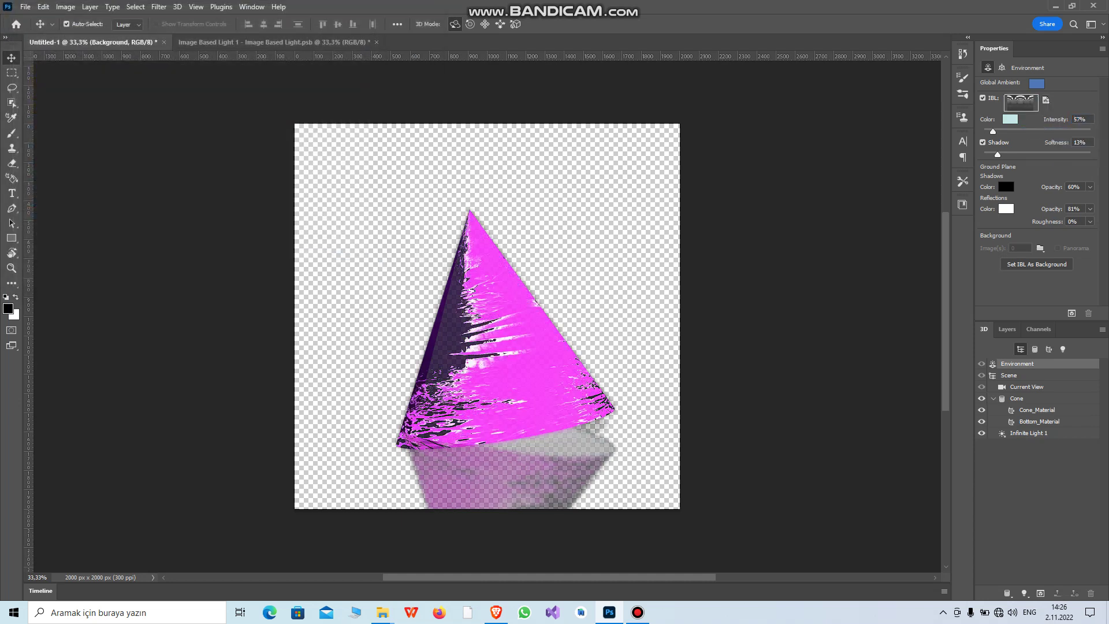
Brighten the image-based light's color to white by raising its color intensity to +1,00 stops
{"action": "left_click", "coordinate": [1010, 119]}
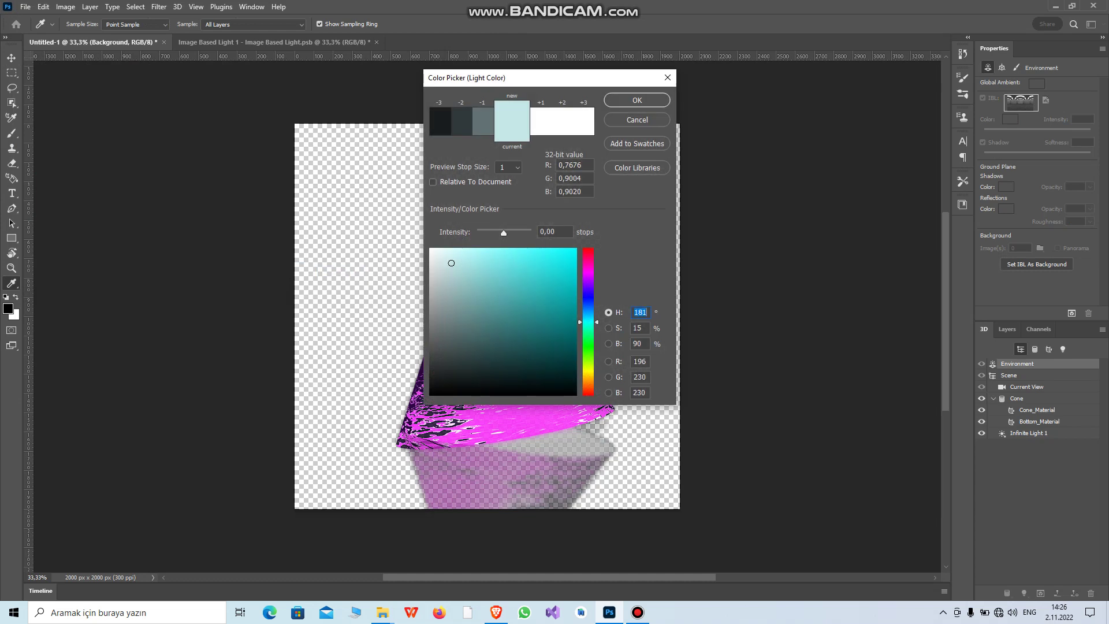
{"action": "left_click_drag", "start_coordinate": [588, 306], "coordinate": [588, 330]}
{"action": "left_click", "coordinate": [530, 296]}
{"action": "left_click", "coordinate": [431, 345]}
{"action": "left_click", "coordinate": [540, 128]}
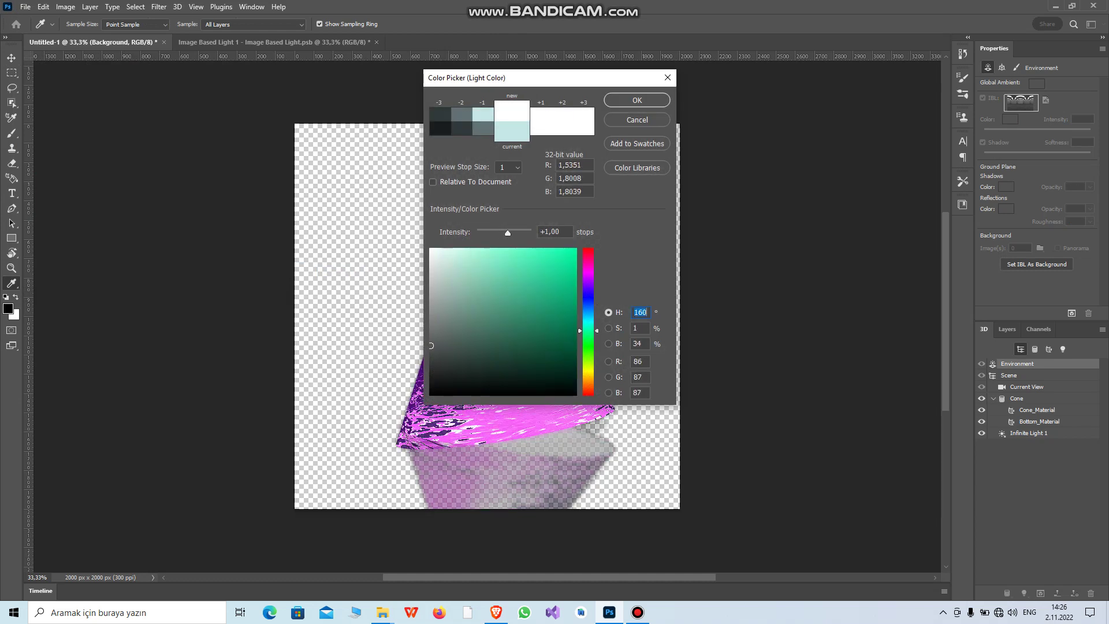
{"action": "left_click", "coordinate": [637, 100]}
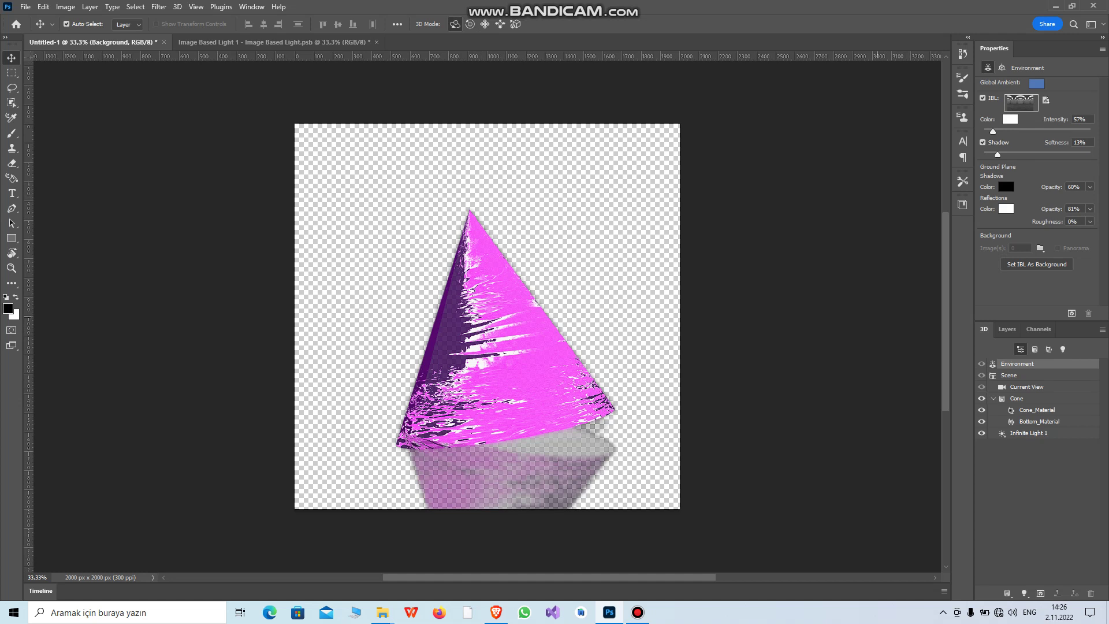
Review the properties of the scene, the current view camera, the cone mesh and its two materials
{"action": "left_click", "coordinate": [1027, 375]}
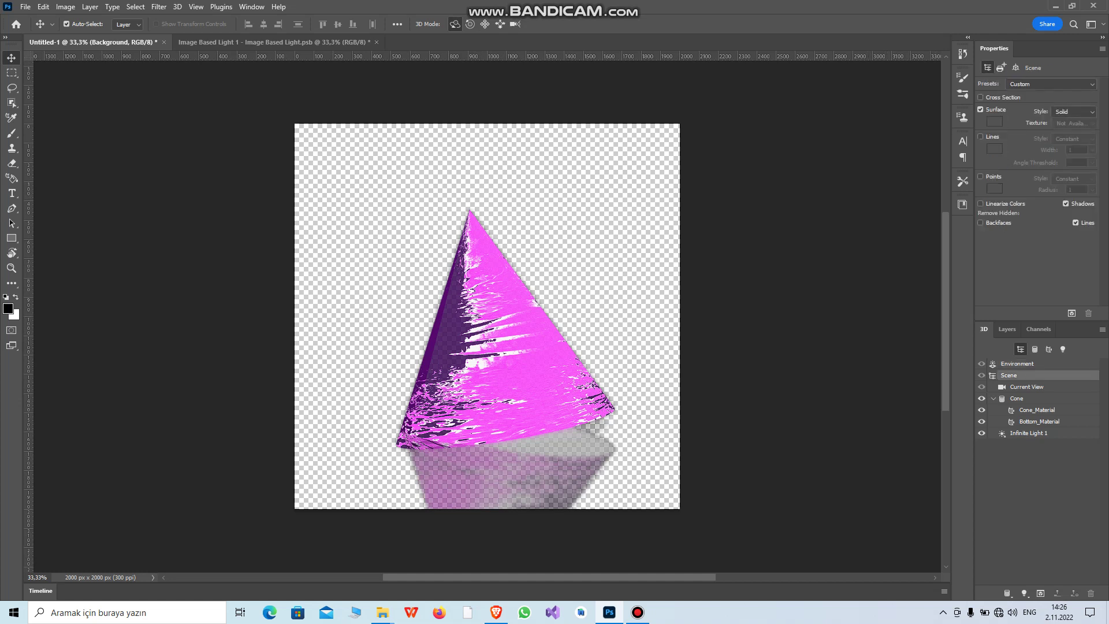
{"action": "left_click", "coordinate": [1027, 387]}
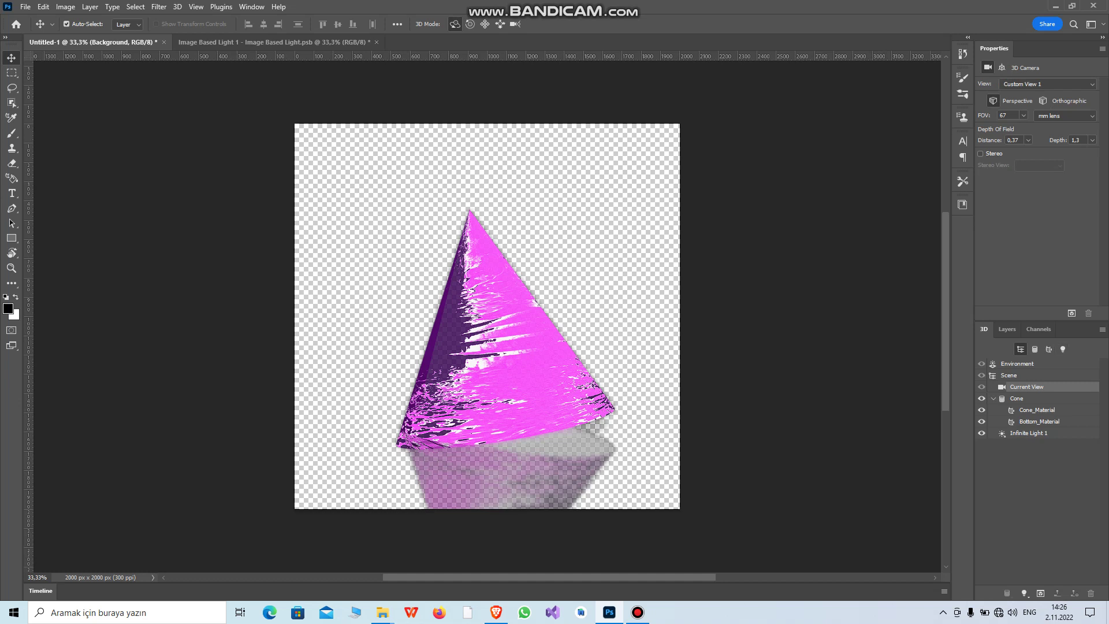
{"action": "left_click", "coordinate": [1025, 399]}
{"action": "left_click", "coordinate": [1037, 410]}
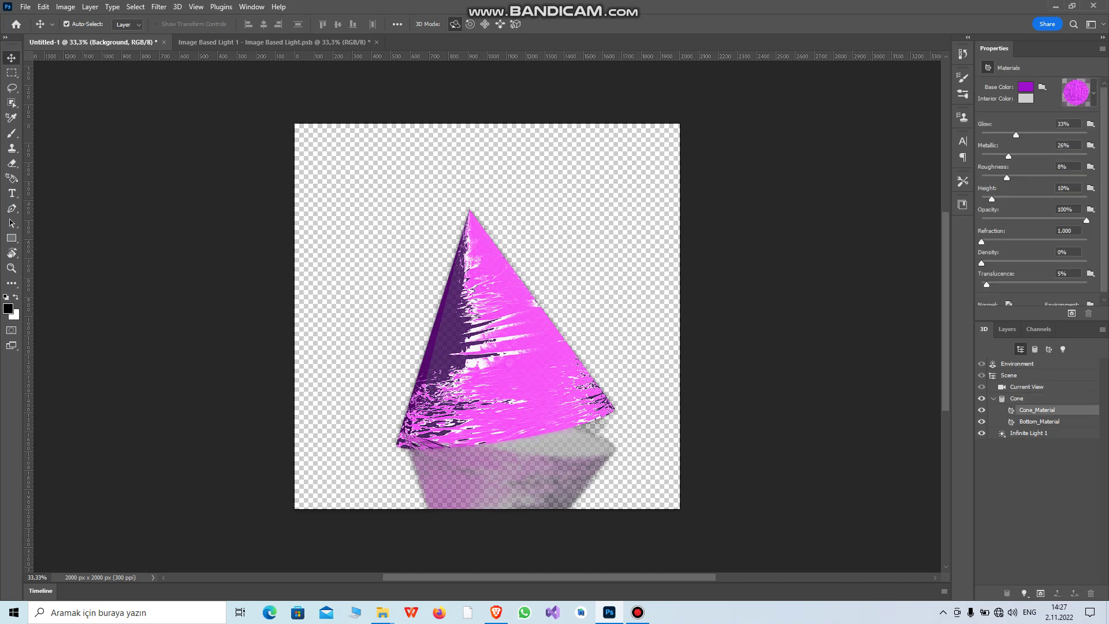
{"action": "left_click", "coordinate": [1039, 421]}
{"action": "left_click", "coordinate": [1037, 409]}
{"action": "left_click", "coordinate": [1018, 399]}
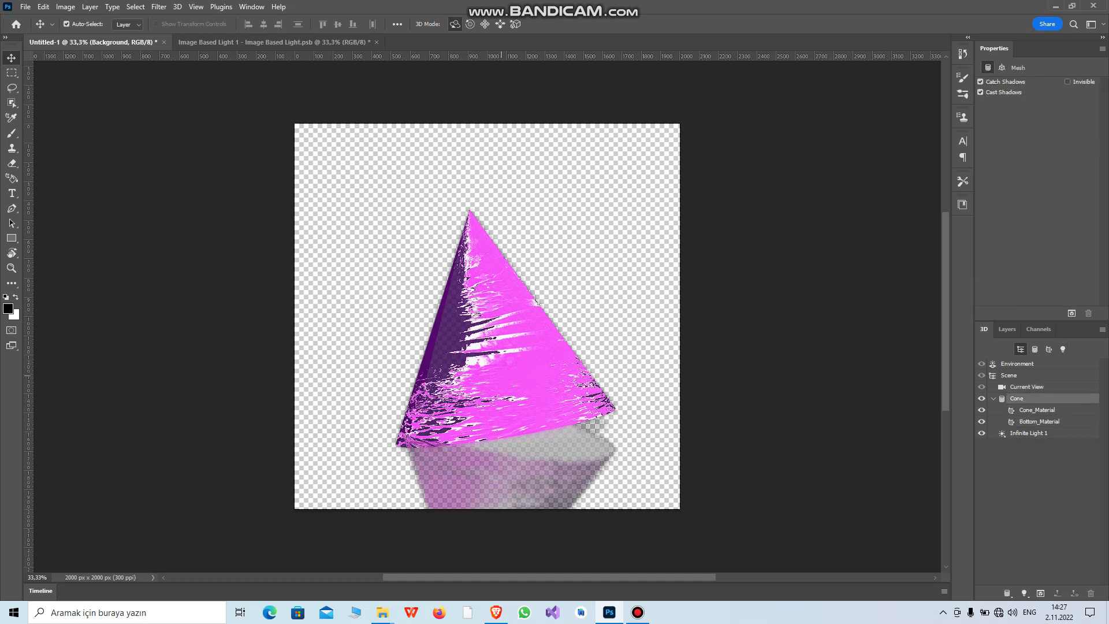
Set the cone's bottom material to 41% glow, 38% metallic, 12% roughness and 81% translucence, and rotate the cone until its tip points down
{"action": "left_click_drag", "start_coordinate": [640, 453], "coordinate": [622, 365]}
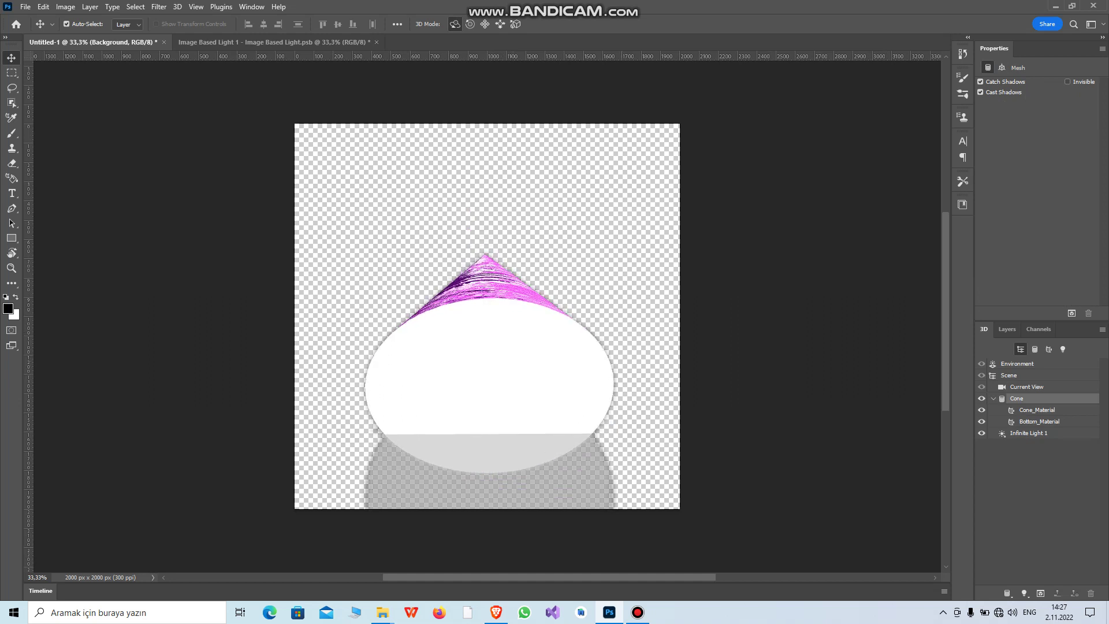
{"action": "left_click", "coordinate": [1037, 409]}
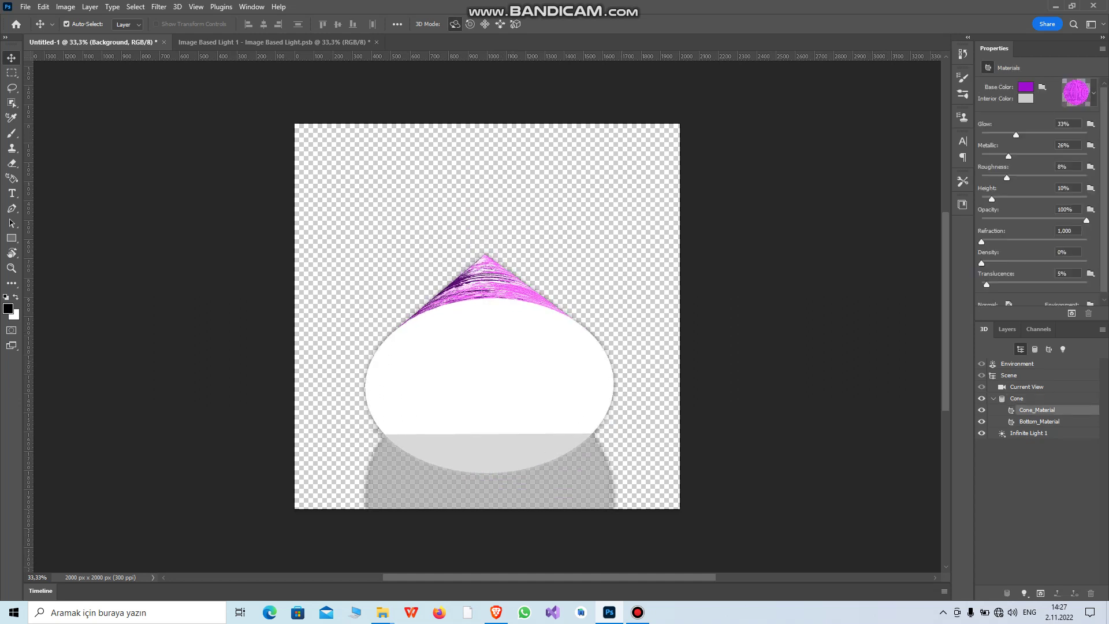
{"action": "left_click_drag", "start_coordinate": [1016, 135], "coordinate": [1015, 177]}
{"action": "left_click", "coordinate": [1039, 422]}
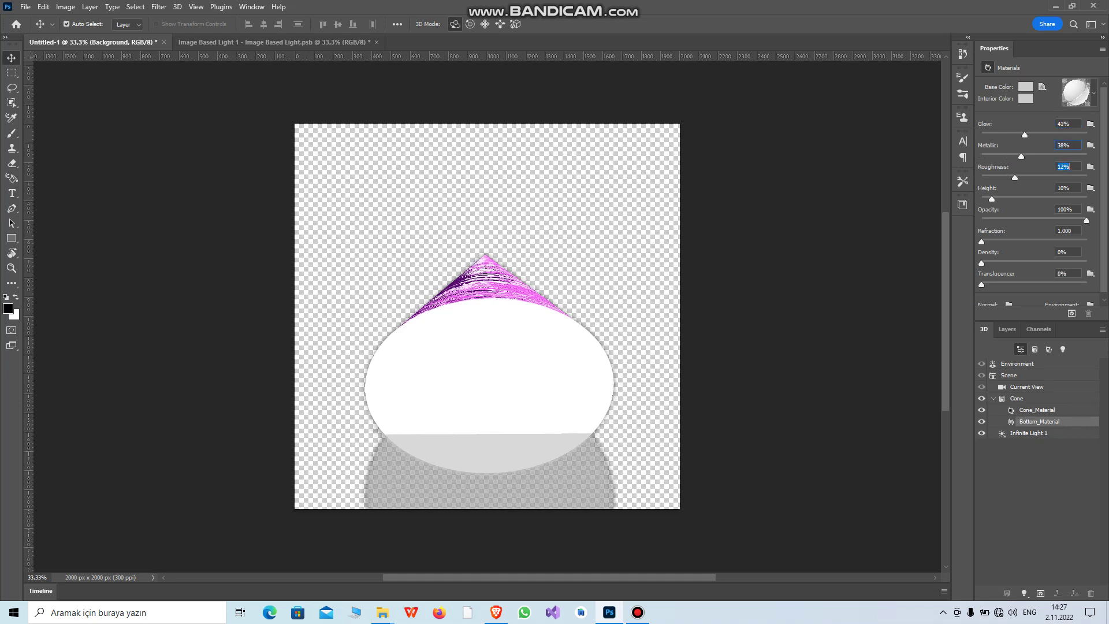
{"action": "left_click_drag", "start_coordinate": [981, 285], "coordinate": [1066, 285]}
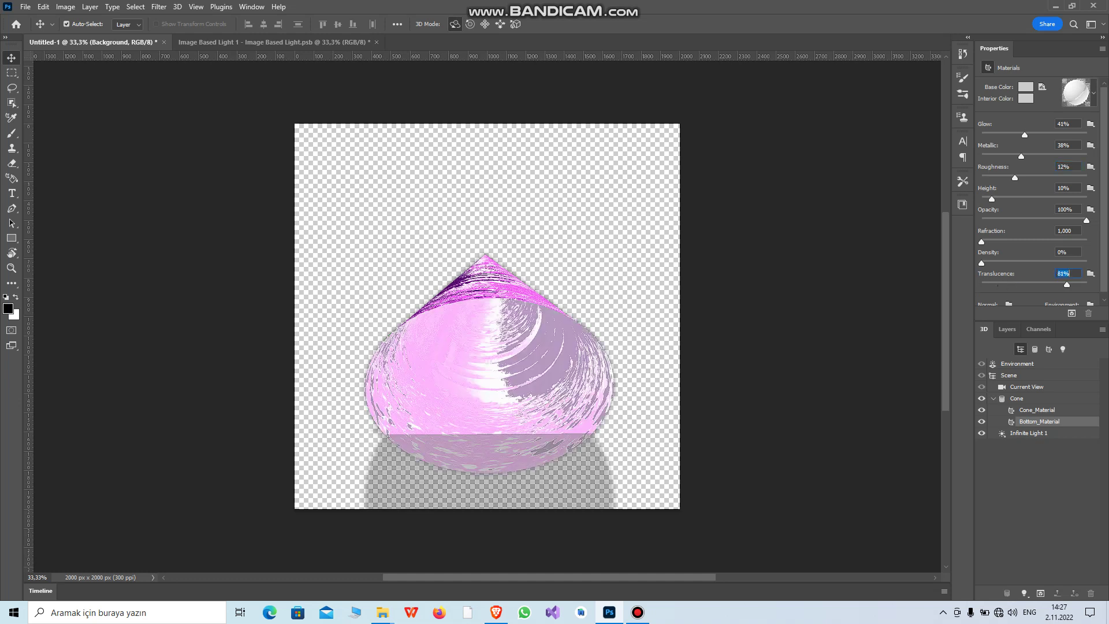
{"action": "left_click_drag", "start_coordinate": [502, 360], "coordinate": [583, 177]}
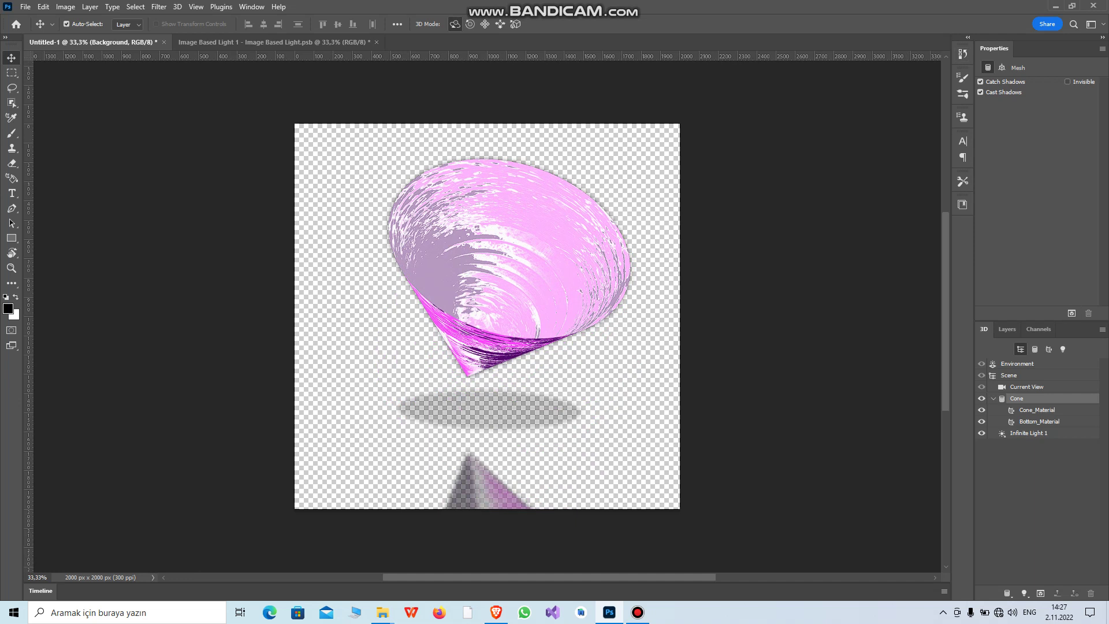
Try filtering the layer list to adjustment layers only, and clear the filter again
{"action": "left_click", "coordinate": [1006, 329]}
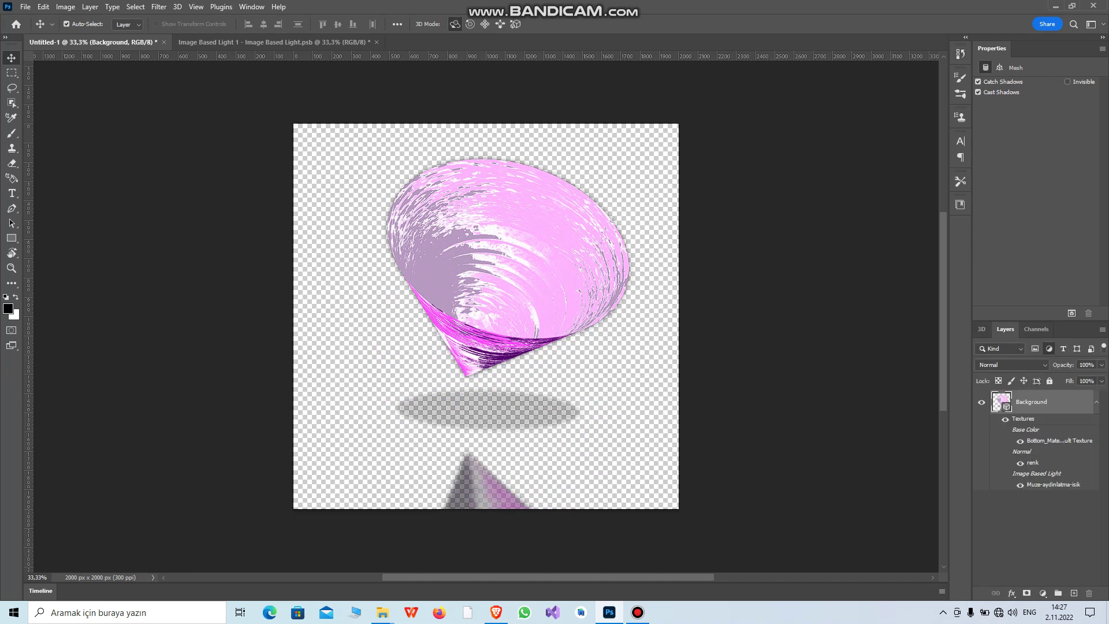
{"action": "left_click", "coordinate": [1049, 348]}
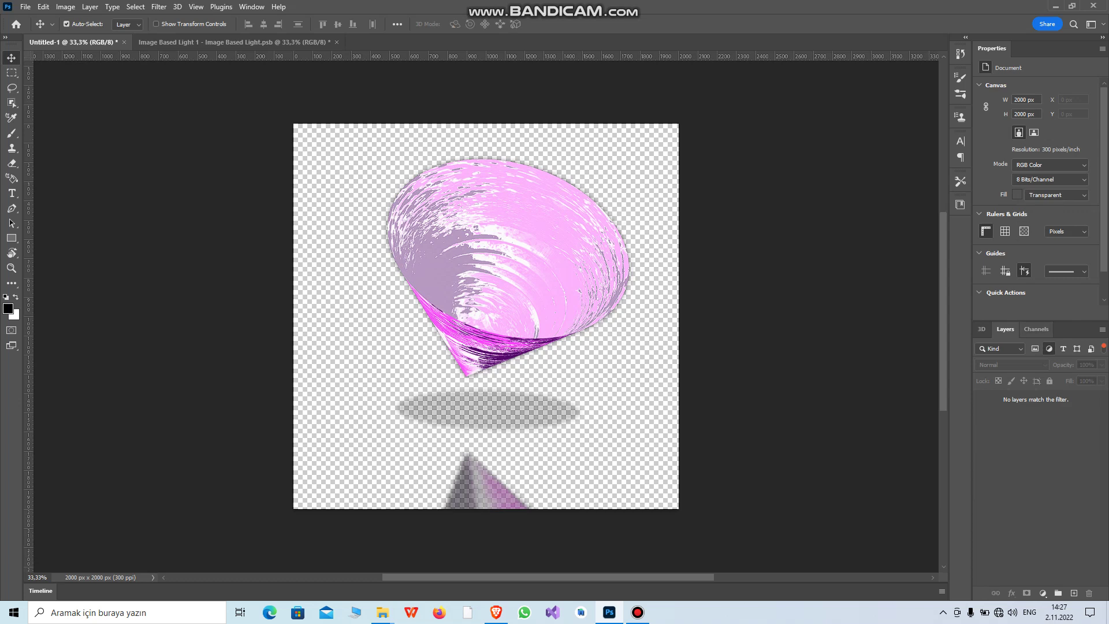
{"action": "left_click", "coordinate": [1049, 348]}
{"action": "left_click", "coordinate": [1049, 349]}
{"action": "left_click", "coordinate": [1049, 348]}
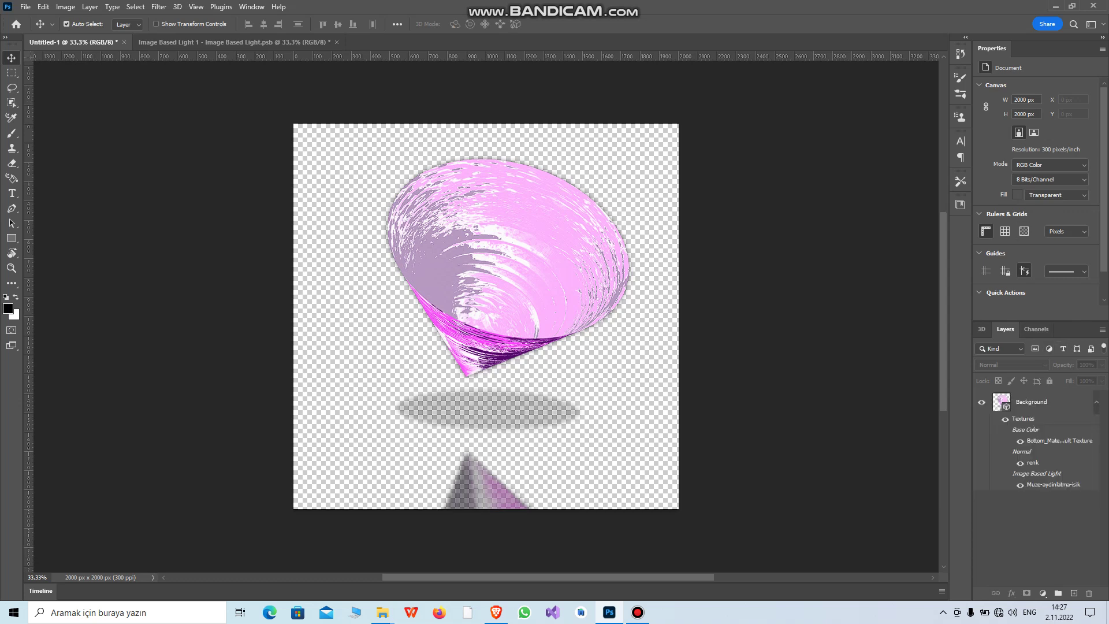
Add a Brightness/Contrast adjustment layer with brightness -119 and contrast 100, and turn the cone onto its side near the canvas's right edge
{"action": "left_click", "coordinate": [1042, 593]}
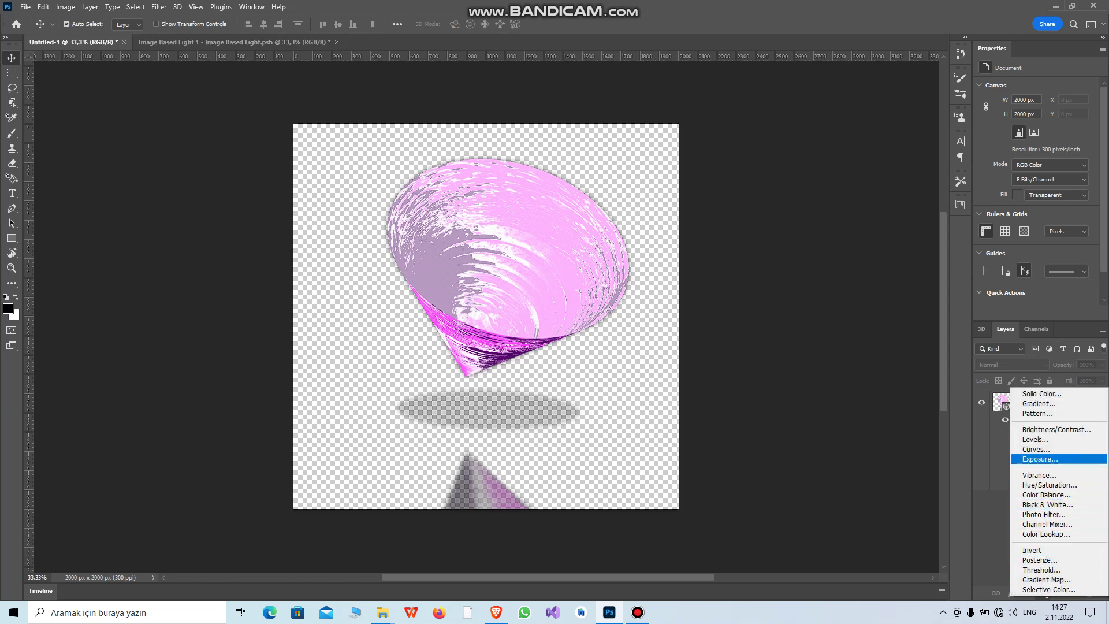
{"action": "left_click", "coordinate": [1056, 429]}
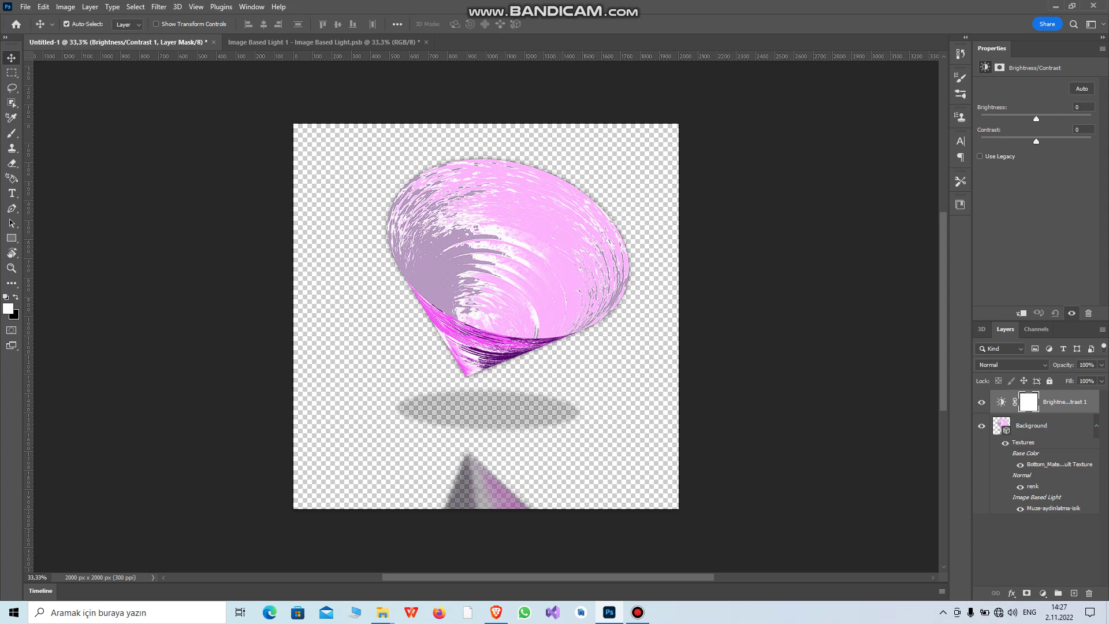
{"action": "left_click_drag", "start_coordinate": [1036, 118], "coordinate": [1092, 141]}
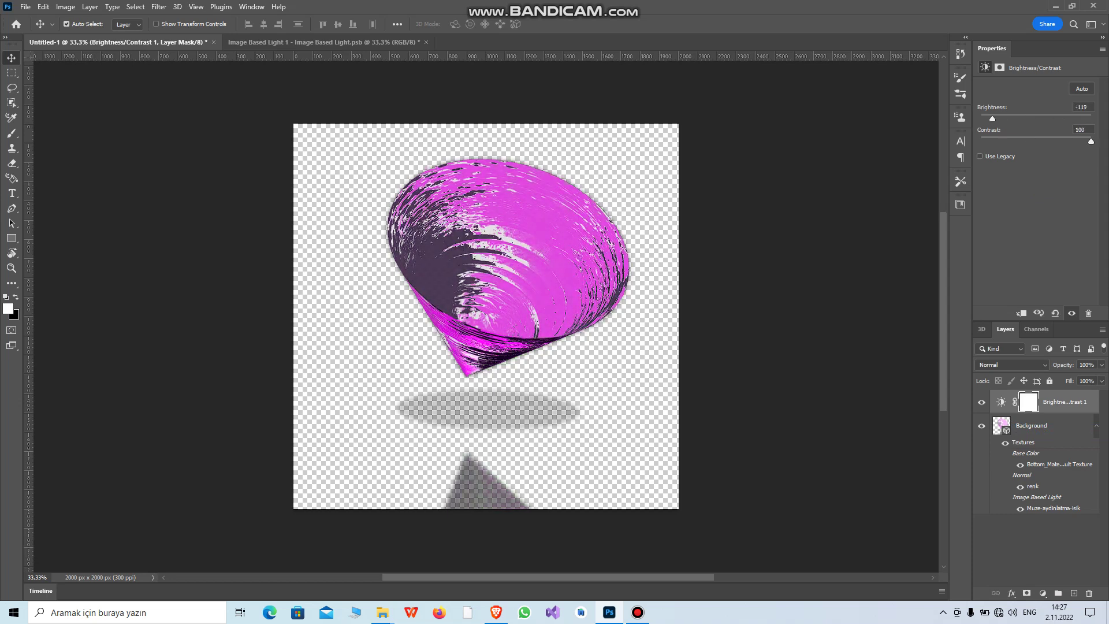
{"action": "left_click_drag", "start_coordinate": [492, 335], "coordinate": [923, 468]}
{"action": "left_click_drag", "start_coordinate": [647, 184], "coordinate": [653, 194]}
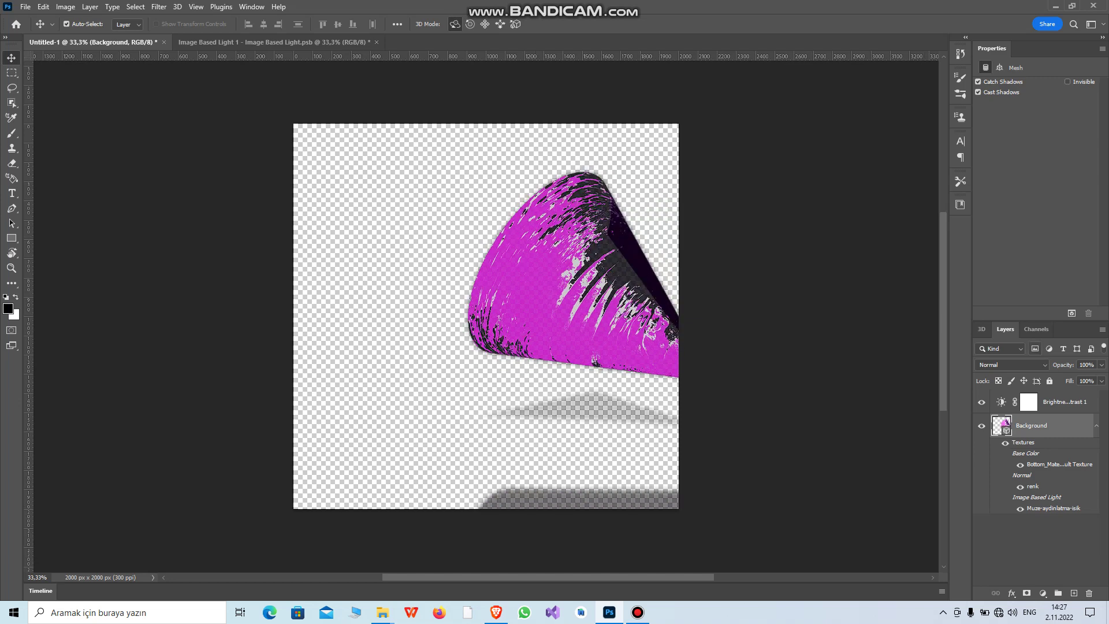
Examine the cone's coordinates and mesh properties, the layer stack and the 3D environment settings
{"action": "left_click", "coordinate": [1036, 330]}
{"action": "left_click", "coordinate": [982, 329]}
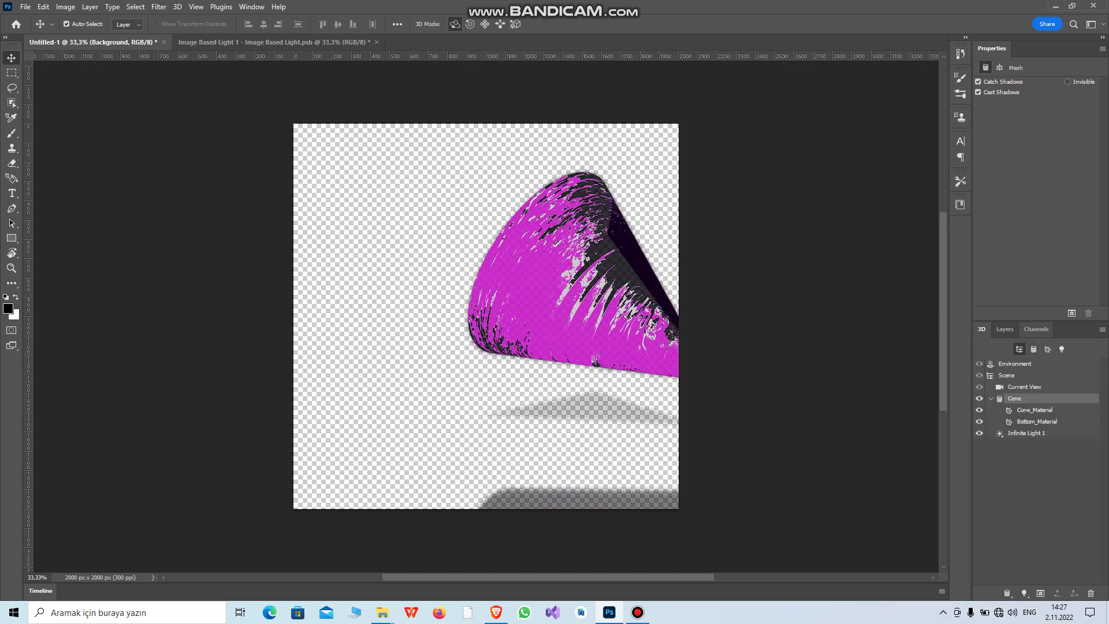
{"action": "left_click", "coordinate": [999, 67]}
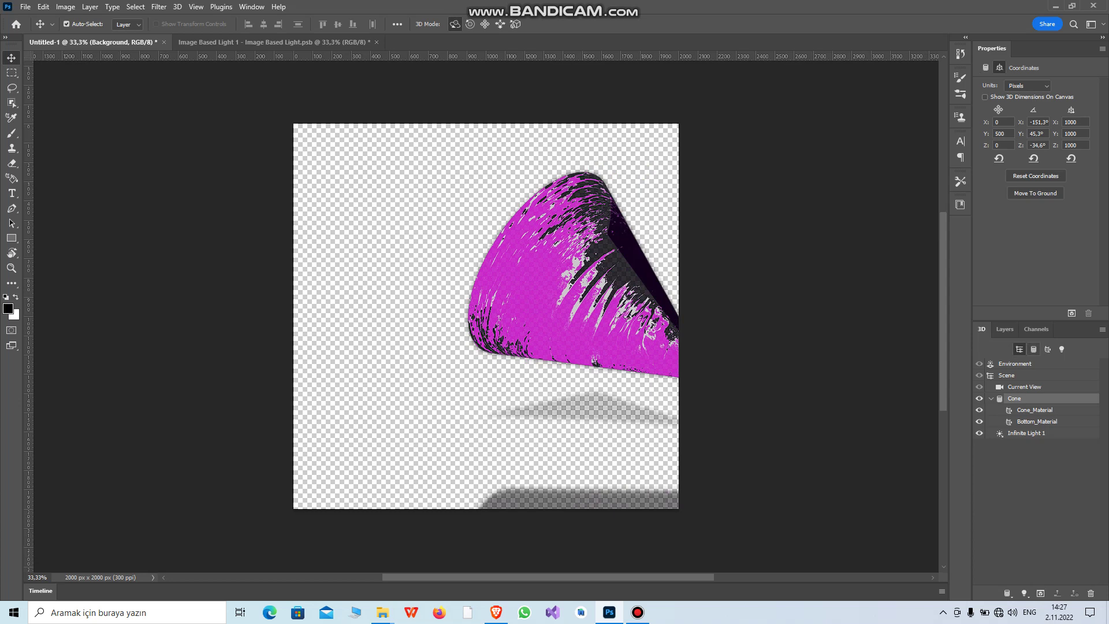
{"action": "left_click", "coordinate": [1005, 330]}
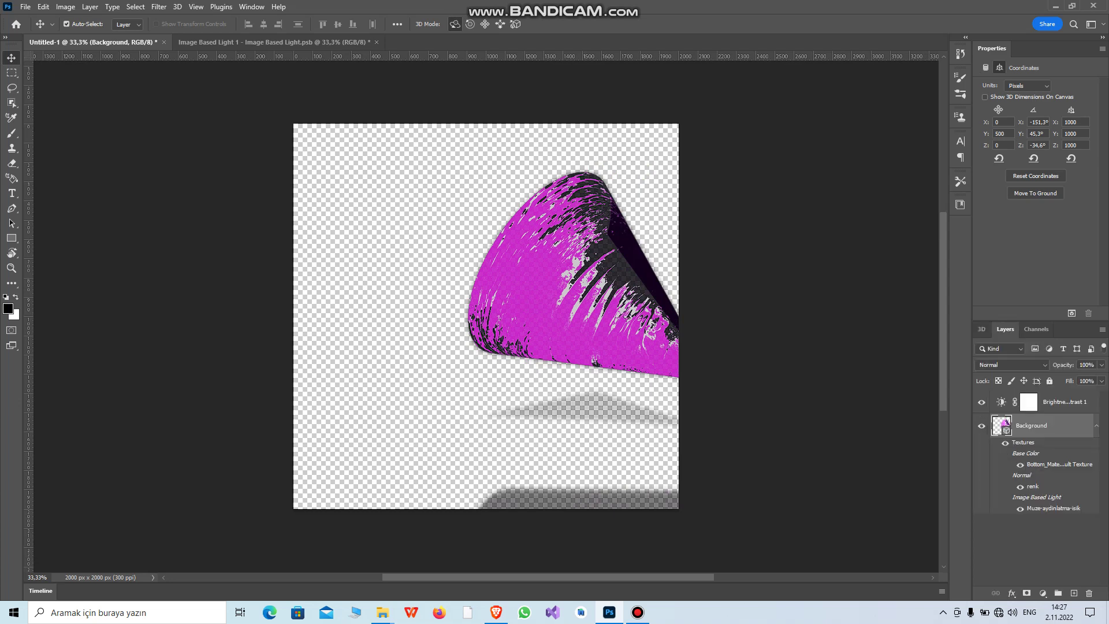
{"action": "left_click", "coordinate": [985, 67]}
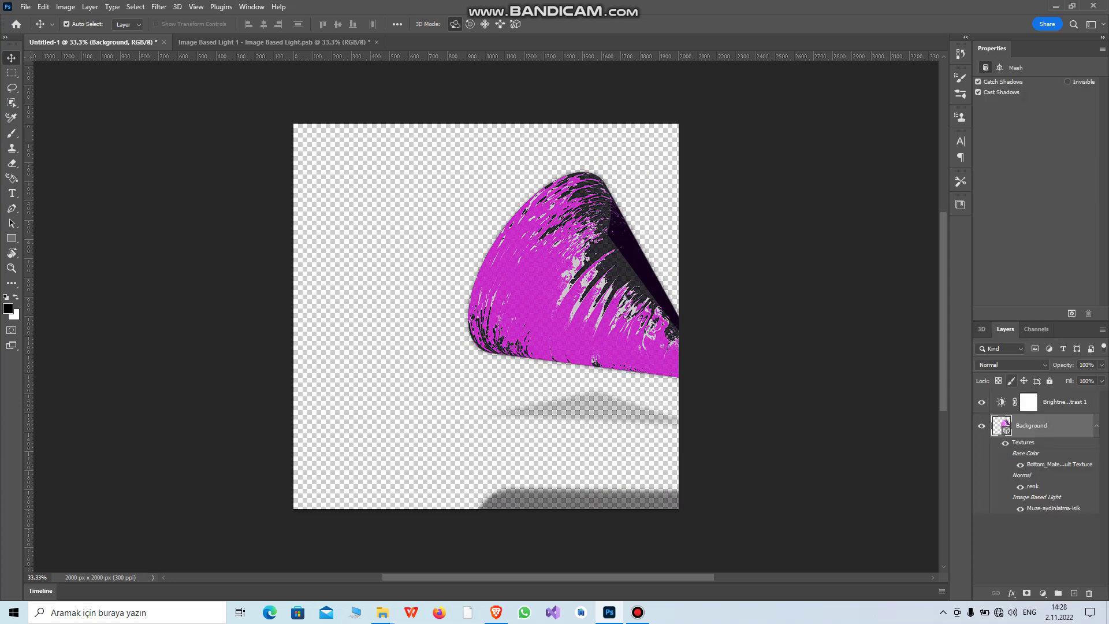
{"action": "left_click", "coordinate": [981, 330]}
{"action": "left_click", "coordinate": [1015, 363]}
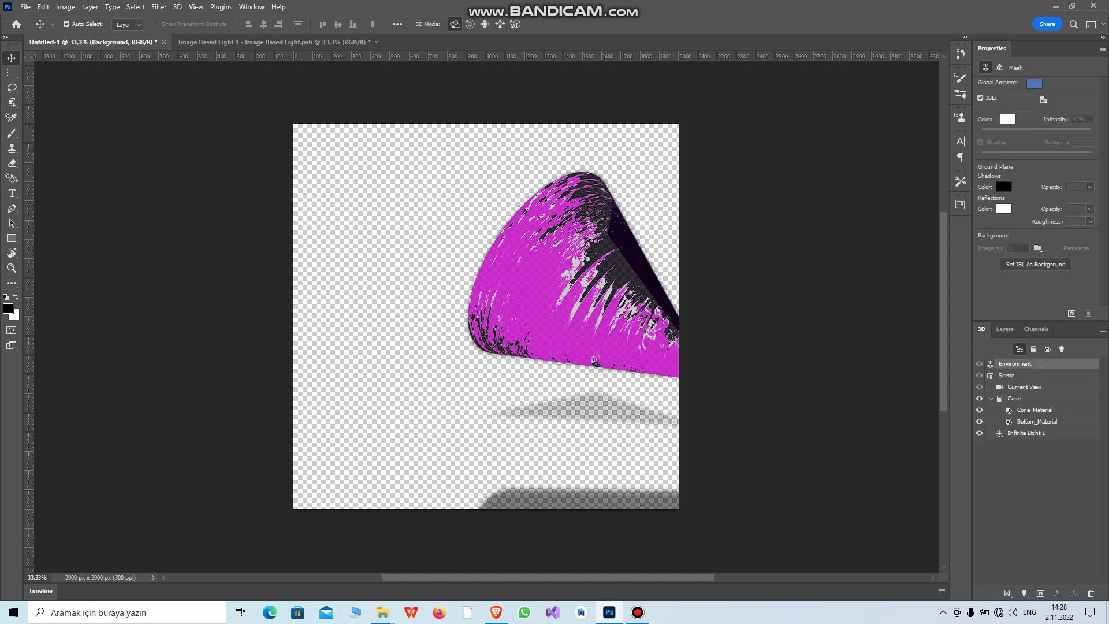
Configure the scene's 3D print settings for 3D Hubs with High Detailed Plastics - Resin and printer units in pixels
{"action": "left_click", "coordinate": [1007, 375]}
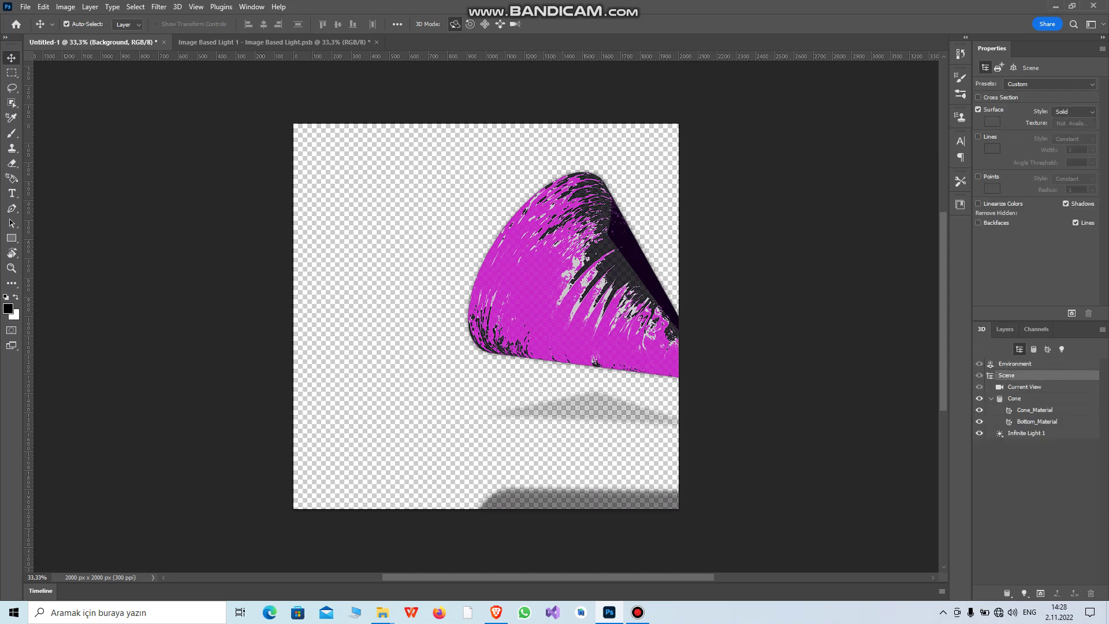
{"action": "left_click", "coordinate": [998, 67]}
{"action": "left_click", "coordinate": [1050, 86]}
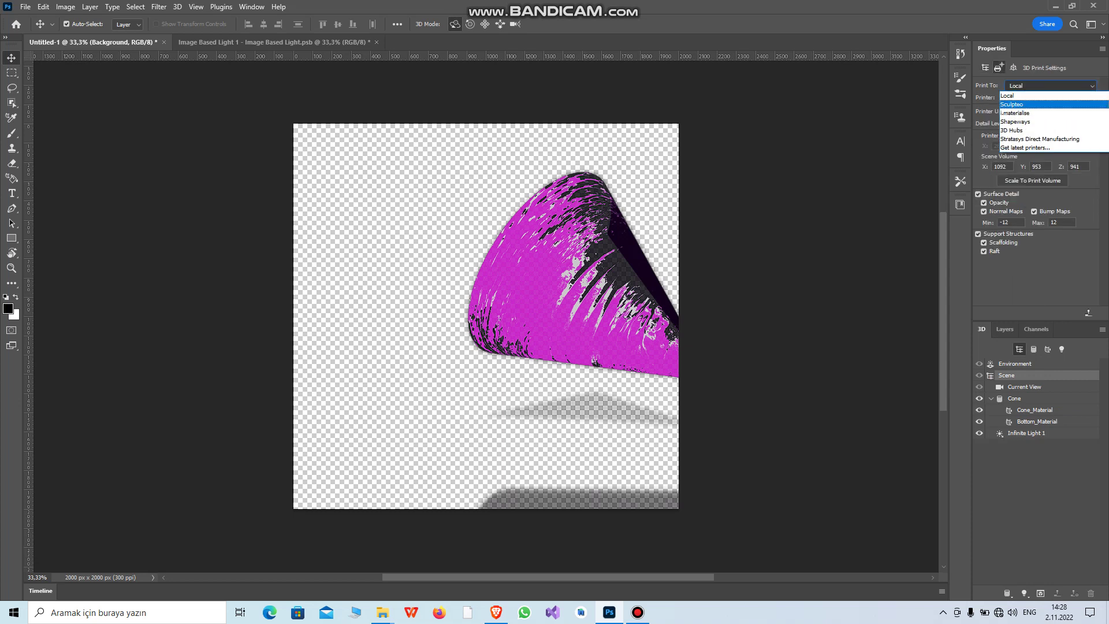
{"action": "left_click", "coordinate": [1012, 130]}
{"action": "left_click", "coordinate": [1050, 99]}
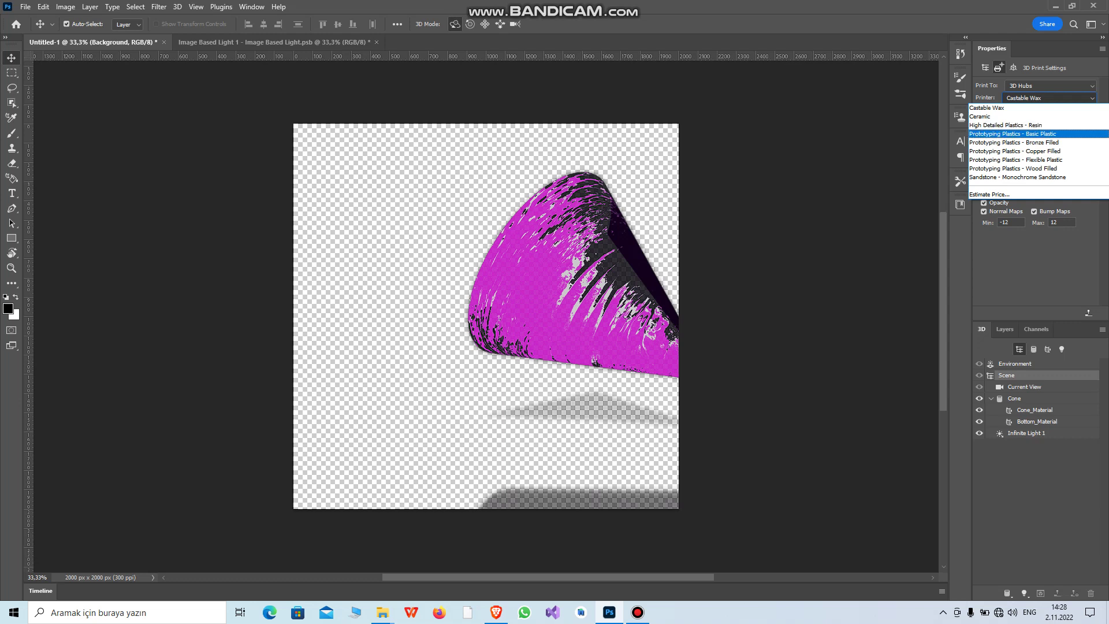
{"action": "left_click", "coordinate": [1034, 125]}
{"action": "left_click", "coordinate": [1050, 112]}
{"action": "left_click", "coordinate": [1045, 146]}
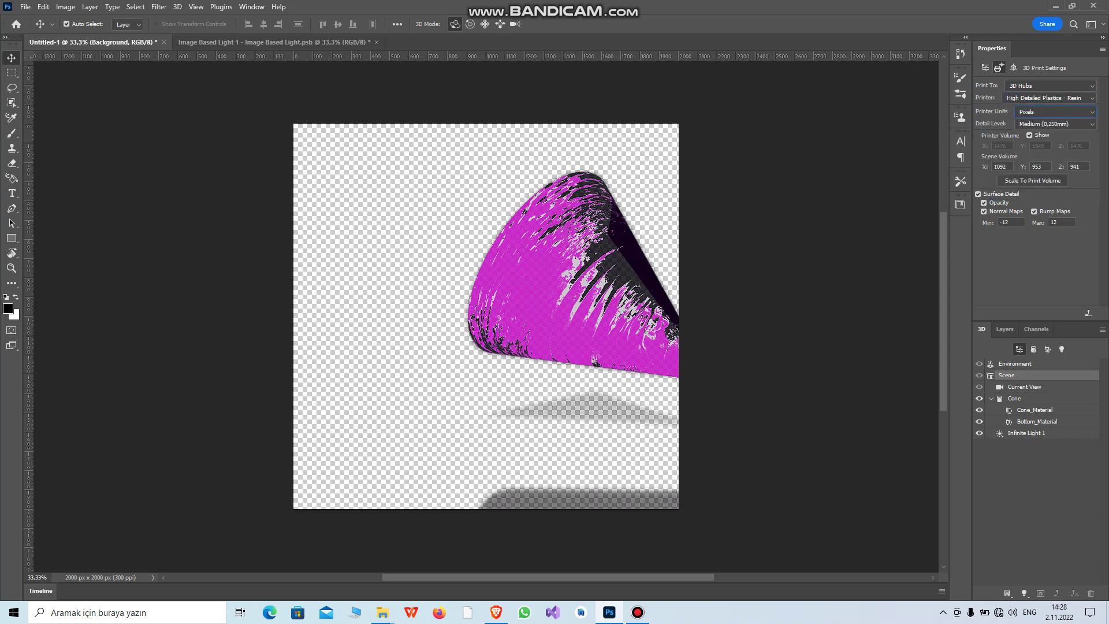
Orbit the scene until the cone stands on its tip, and set Infinite Light 1's intensity to 3%
{"action": "left_click_drag", "start_coordinate": [563, 318], "coordinate": [569, 297]}
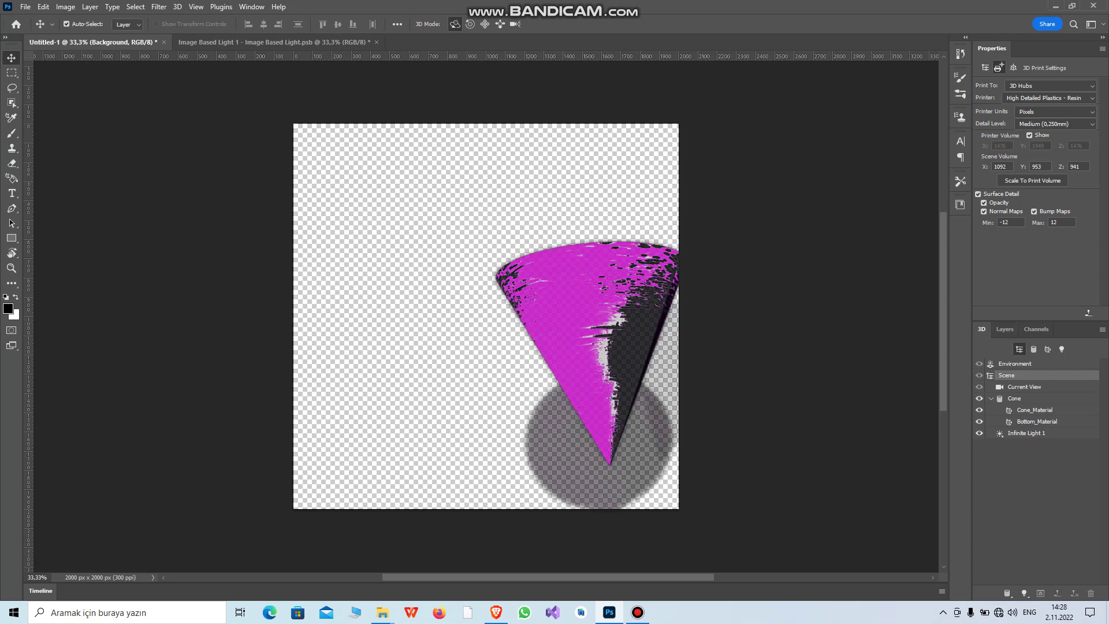
{"action": "left_click", "coordinate": [1027, 433]}
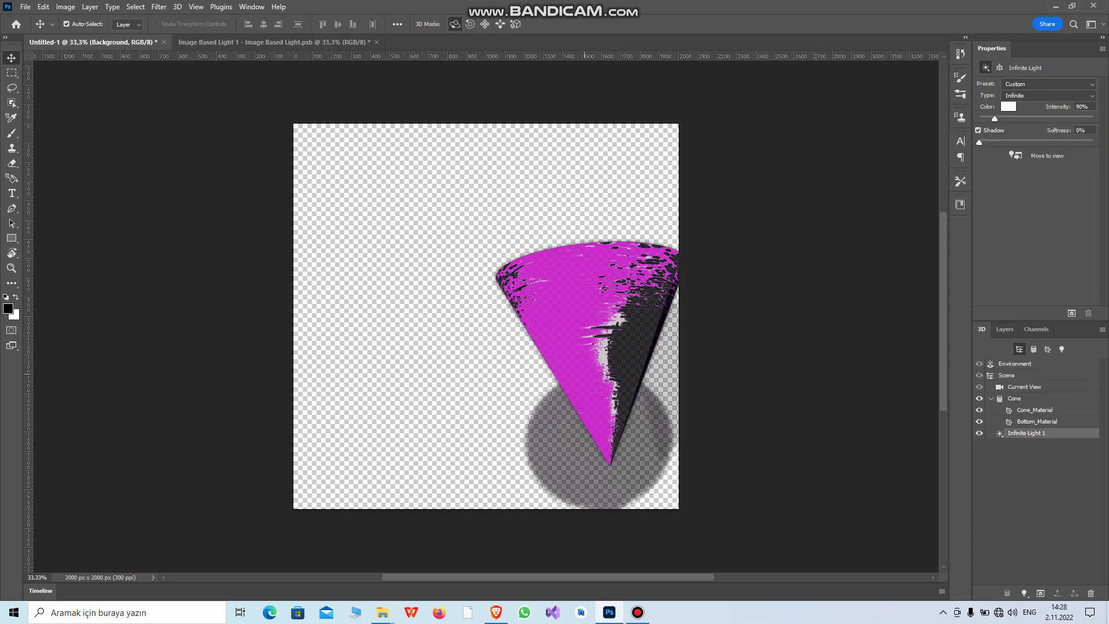
{"action": "mouse_move", "coordinate": [994, 119]}
{"action": "left_mouse_down"}
{"action": "mouse_move", "coordinate": [1060, 118]}
{"action": "mouse_move", "coordinate": [980, 118]}
{"action": "left_mouse_up"}
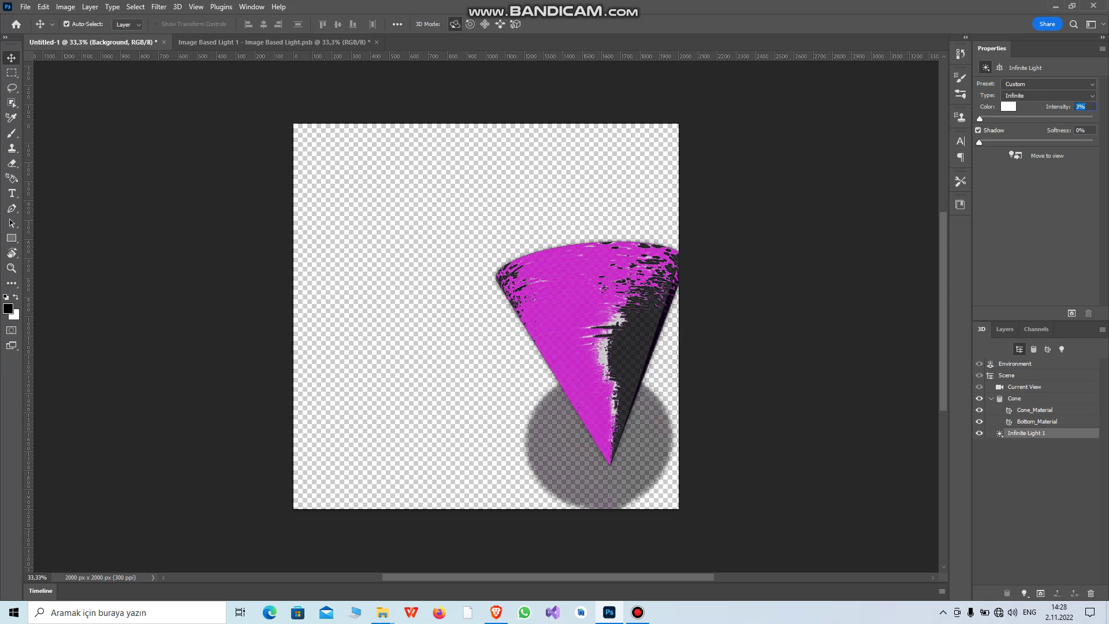
{"action": "left_click", "coordinate": [637, 611]}
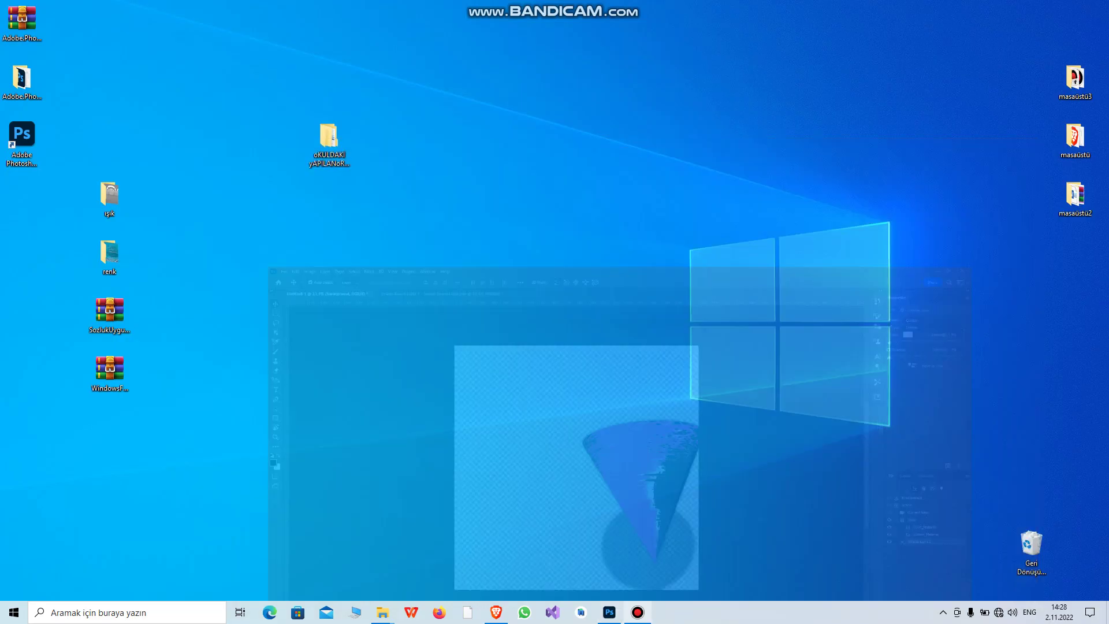